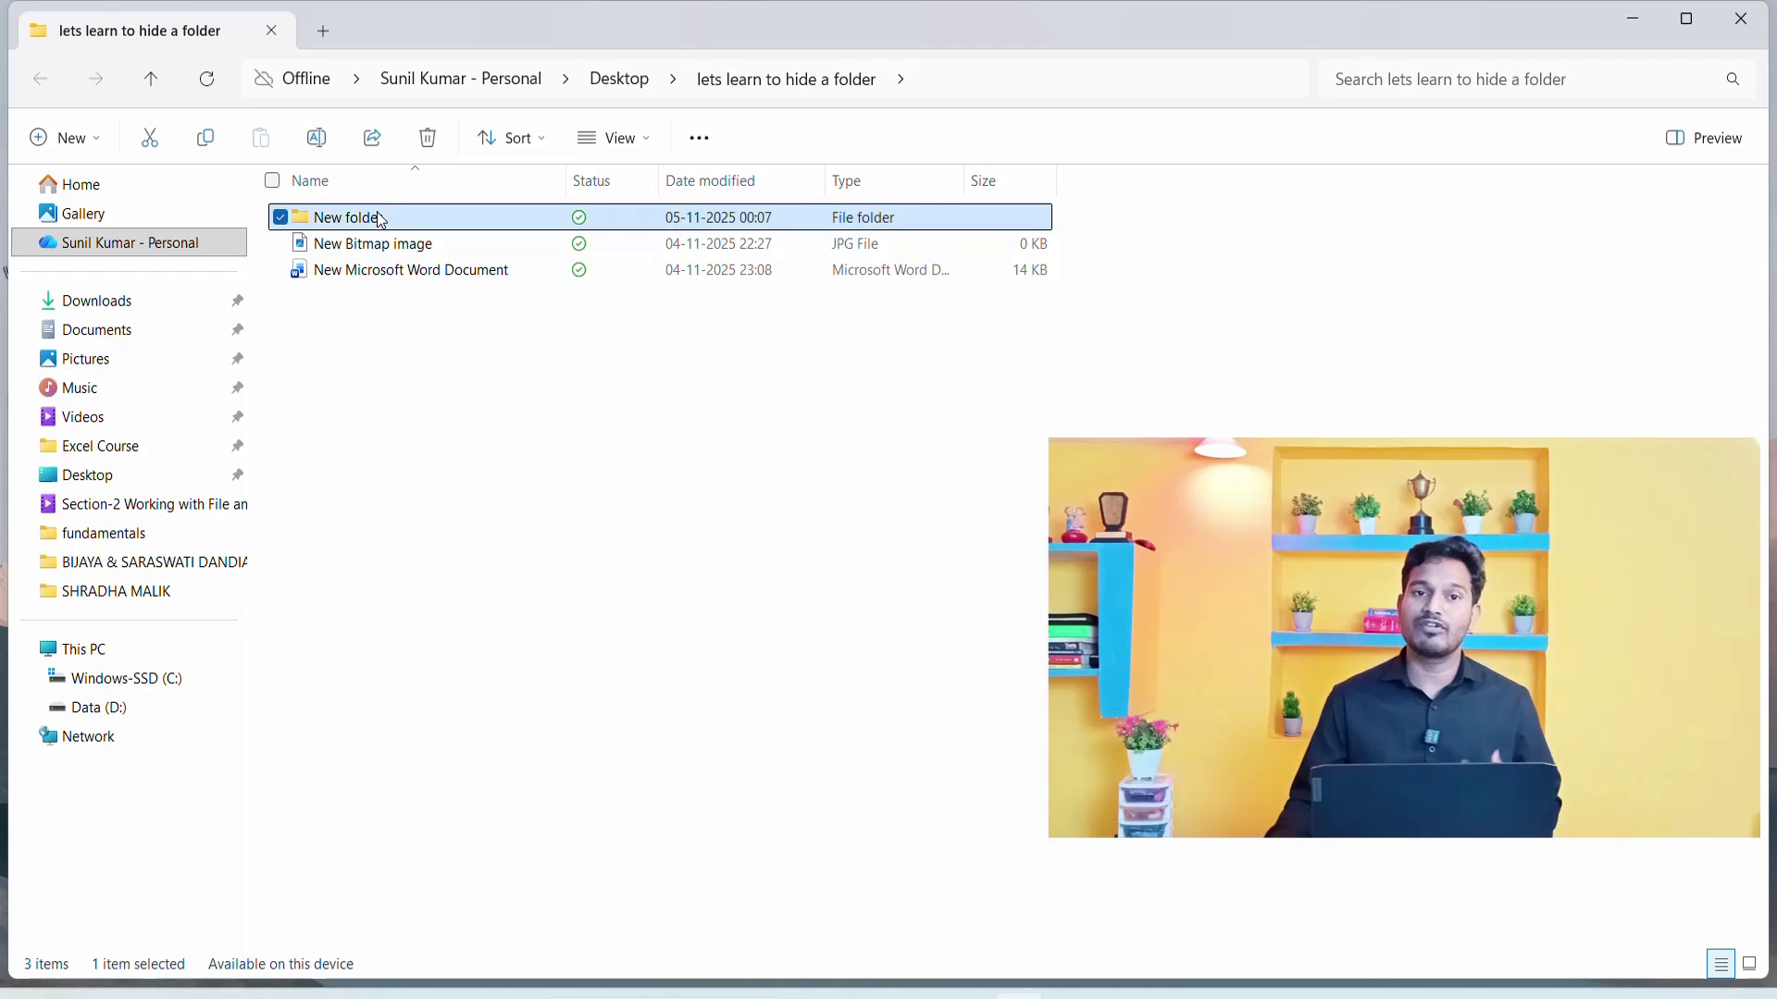
# - View the contents of New folder and return to the lets learn to hide a folder directory
pyautogui.doubleClick(436, 220)
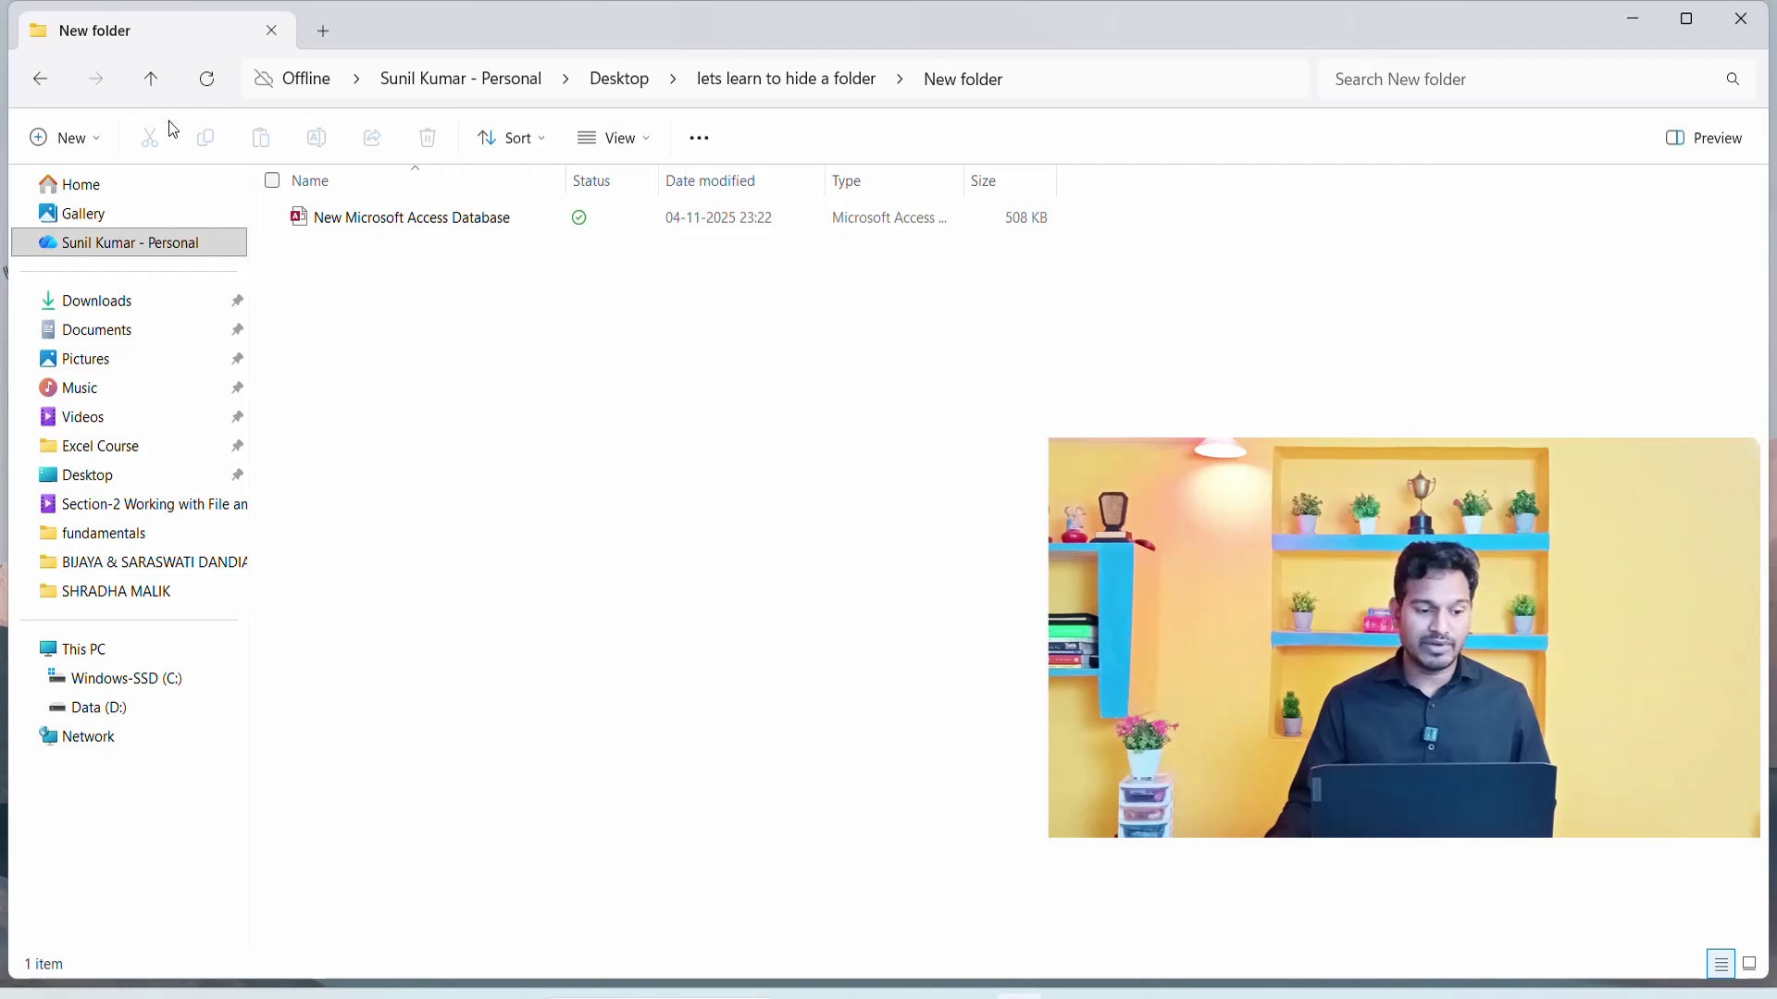
pyautogui.click(40, 78)
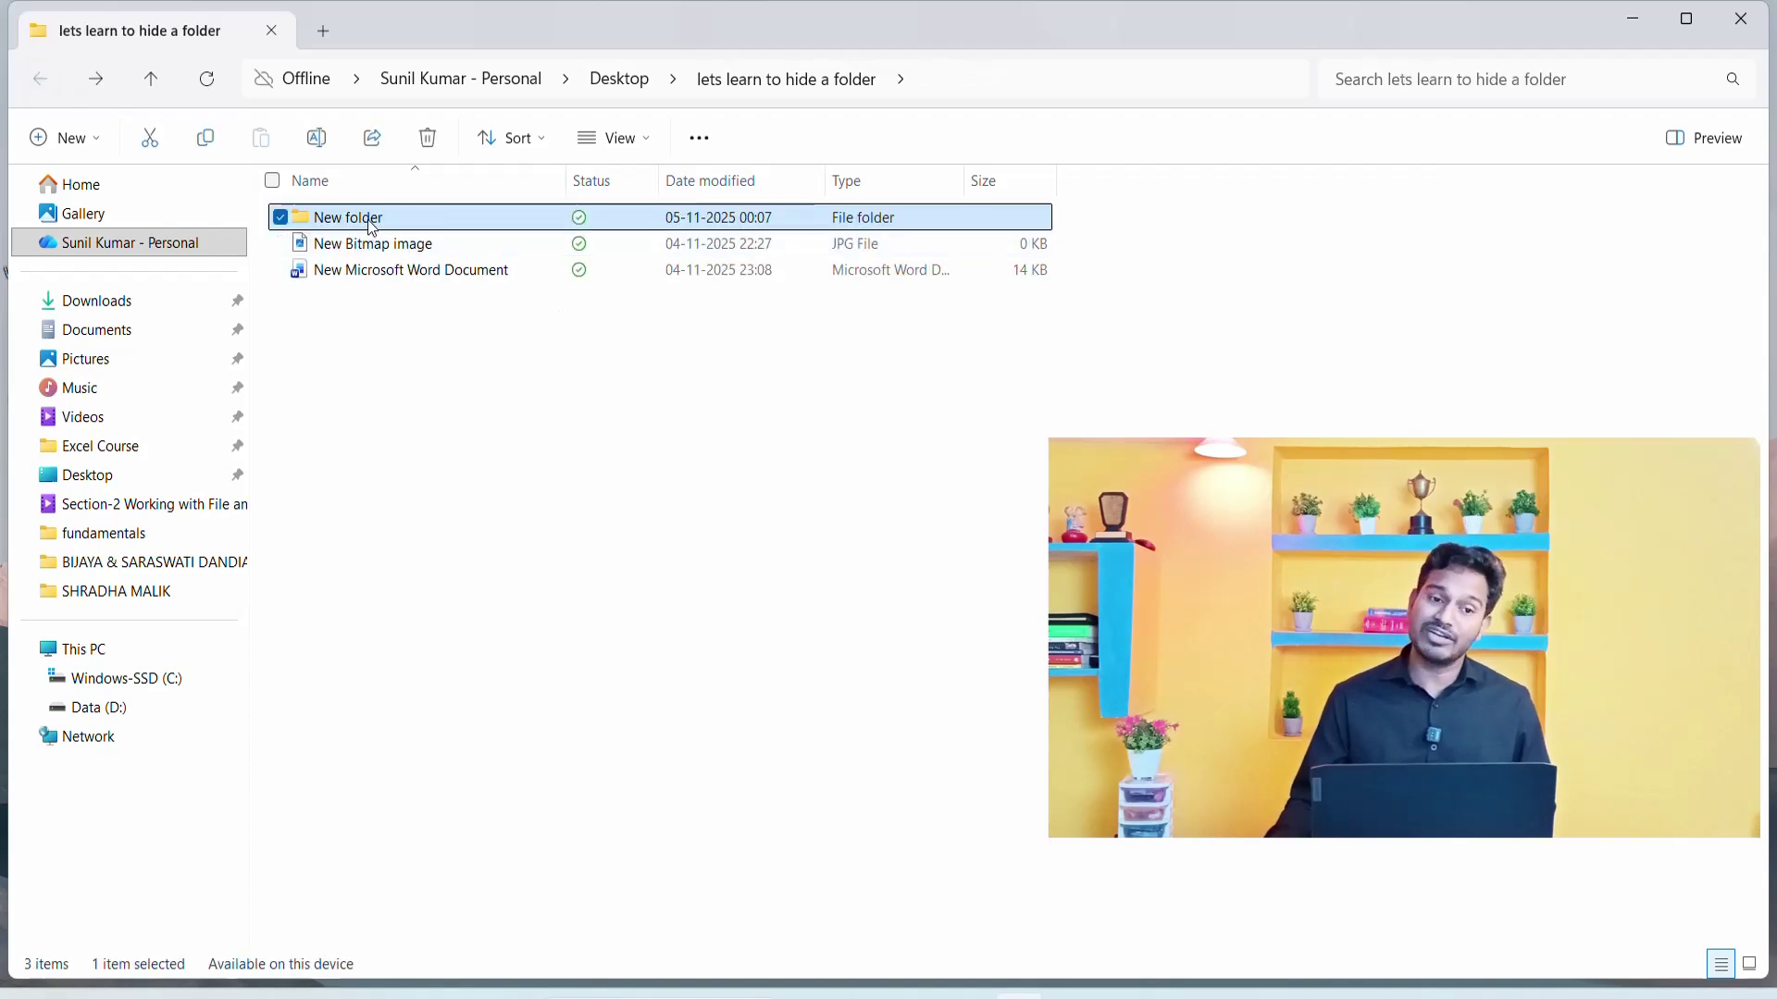
pyautogui.click(370, 222)
pyautogui.click(554, 352)
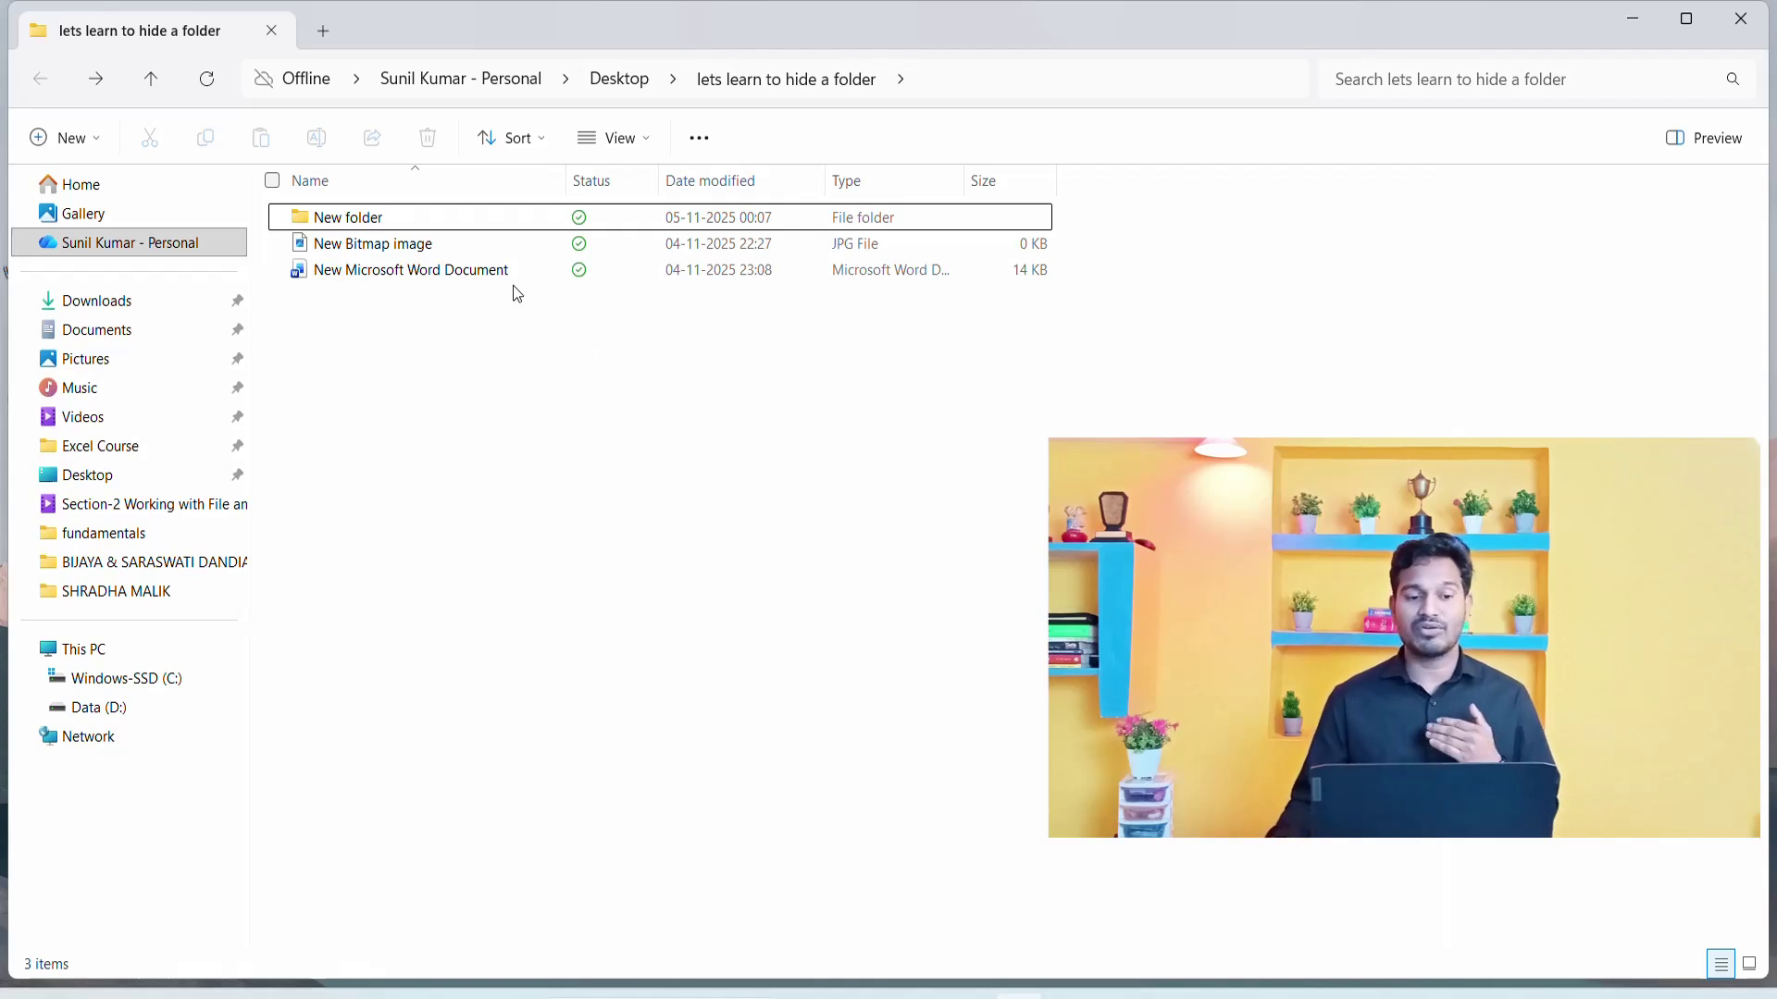
pyautogui.moveTo(510, 282)
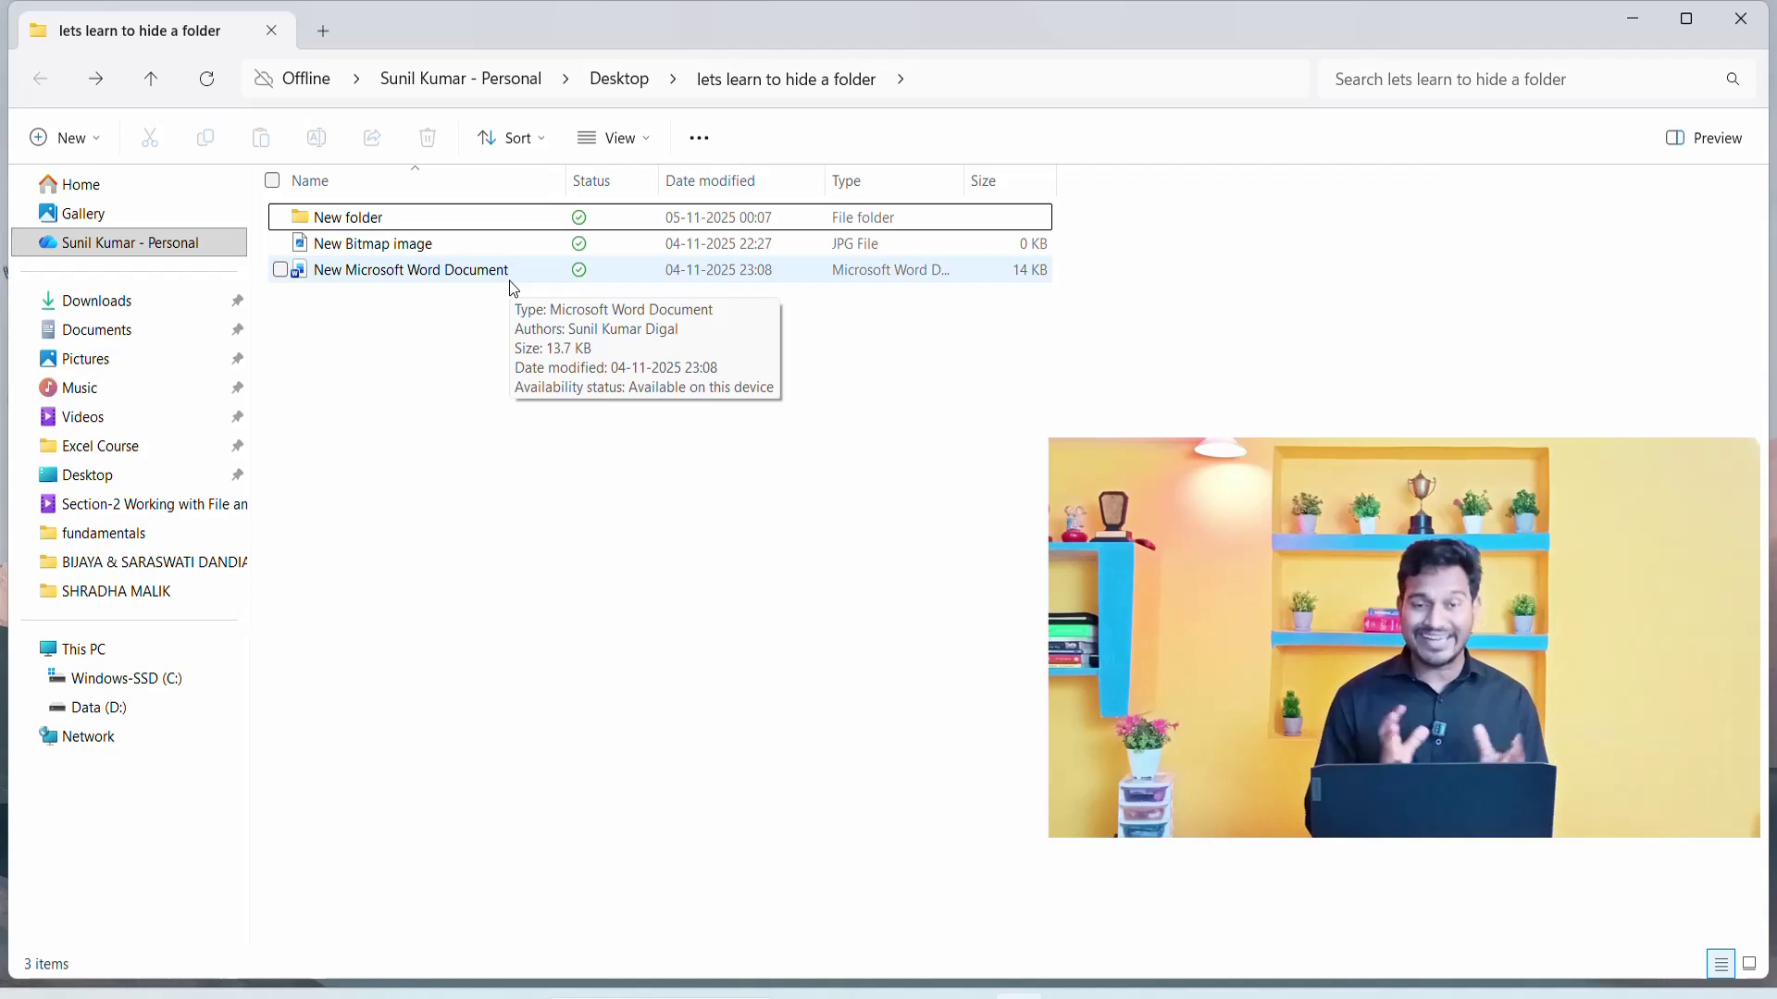
pyautogui.click(419, 222)
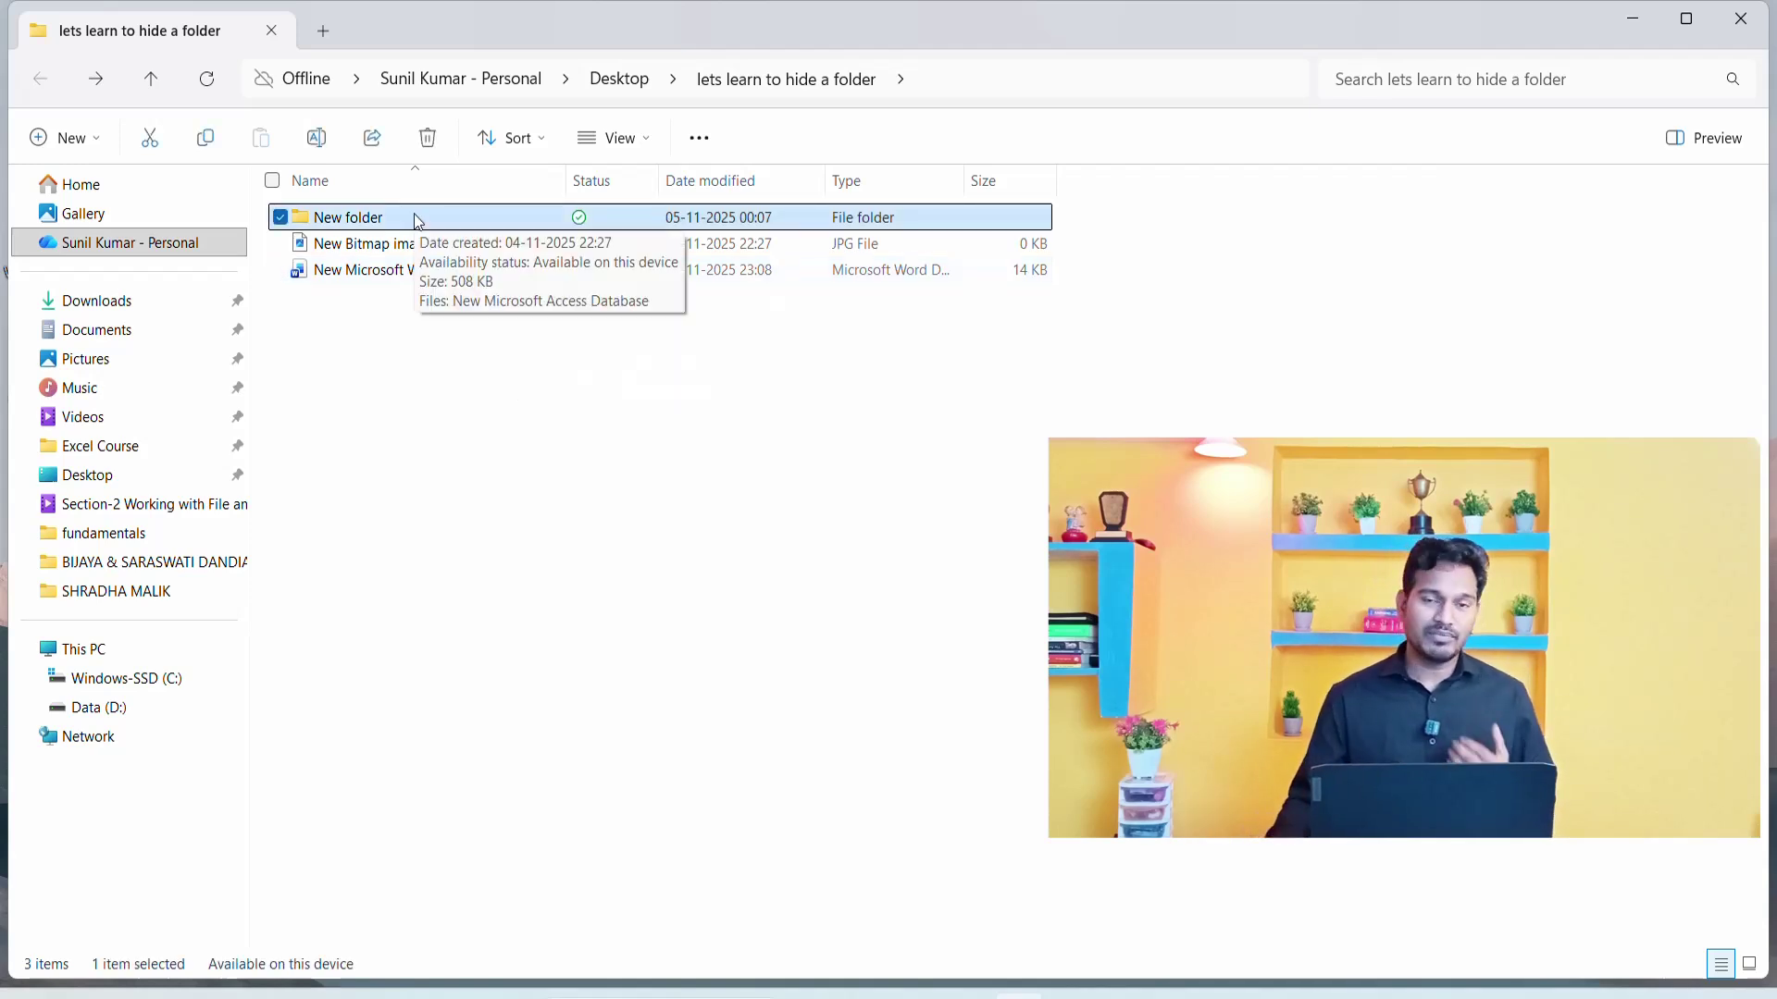
pyautogui.press('F2')
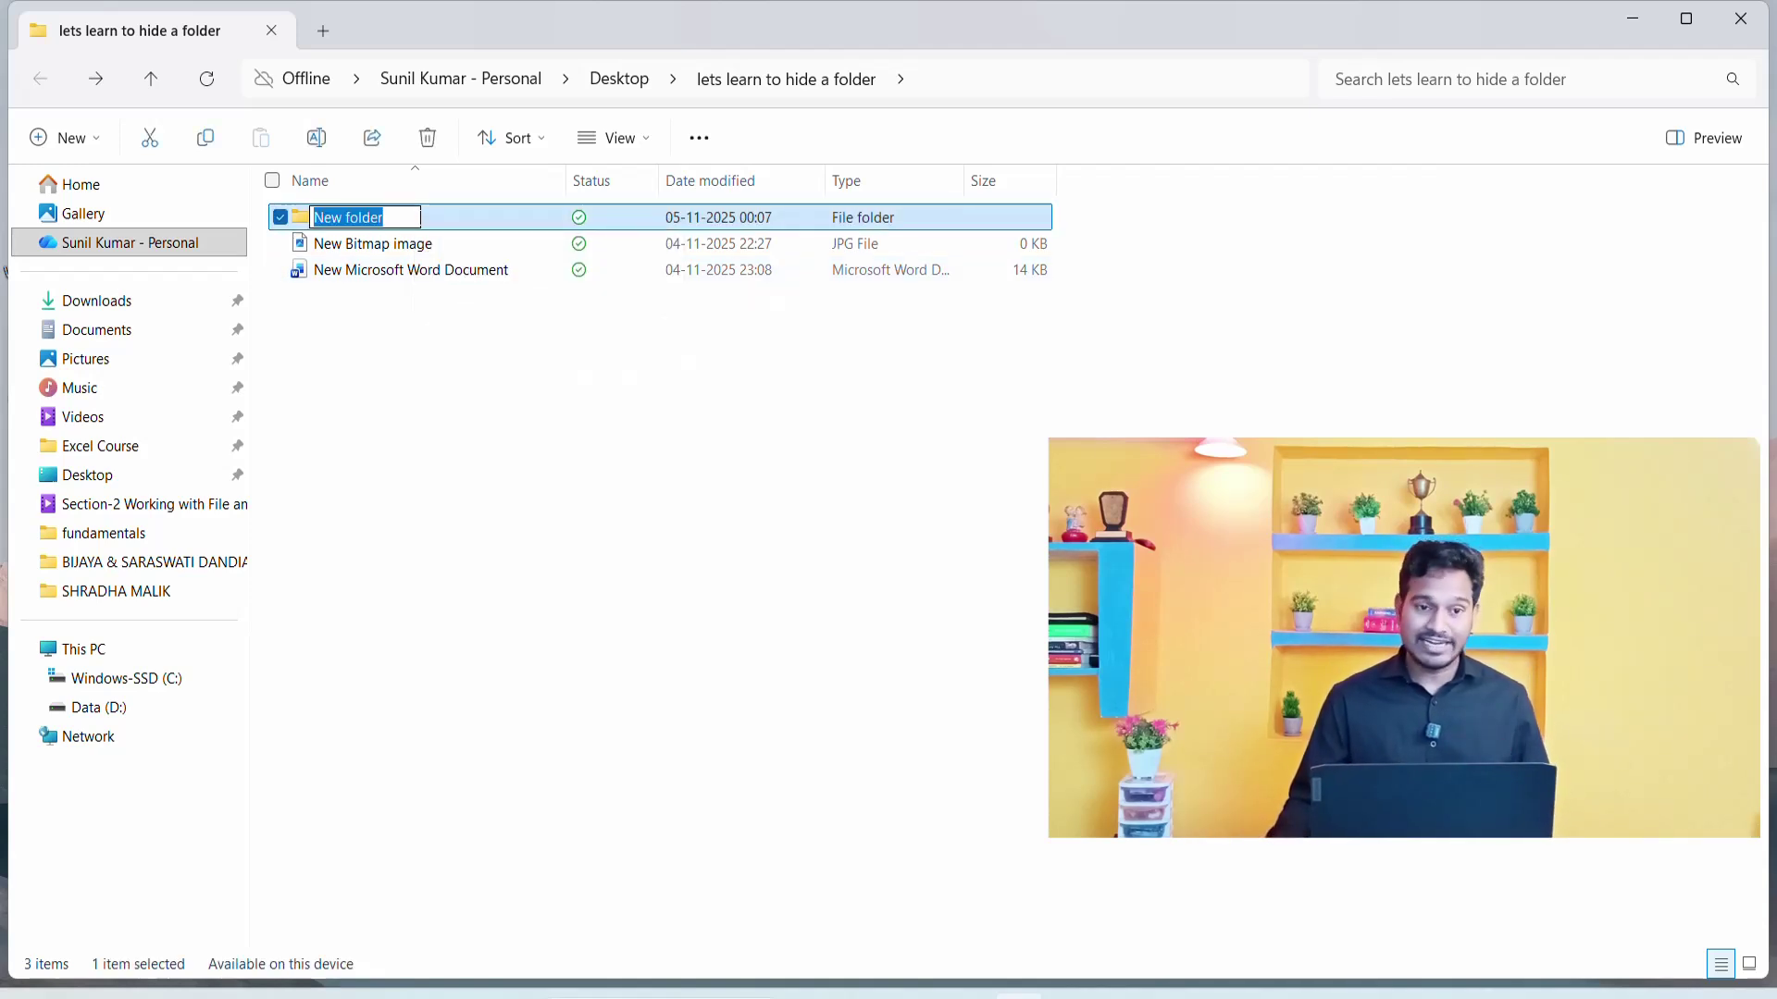
pyautogui.click(448, 227)
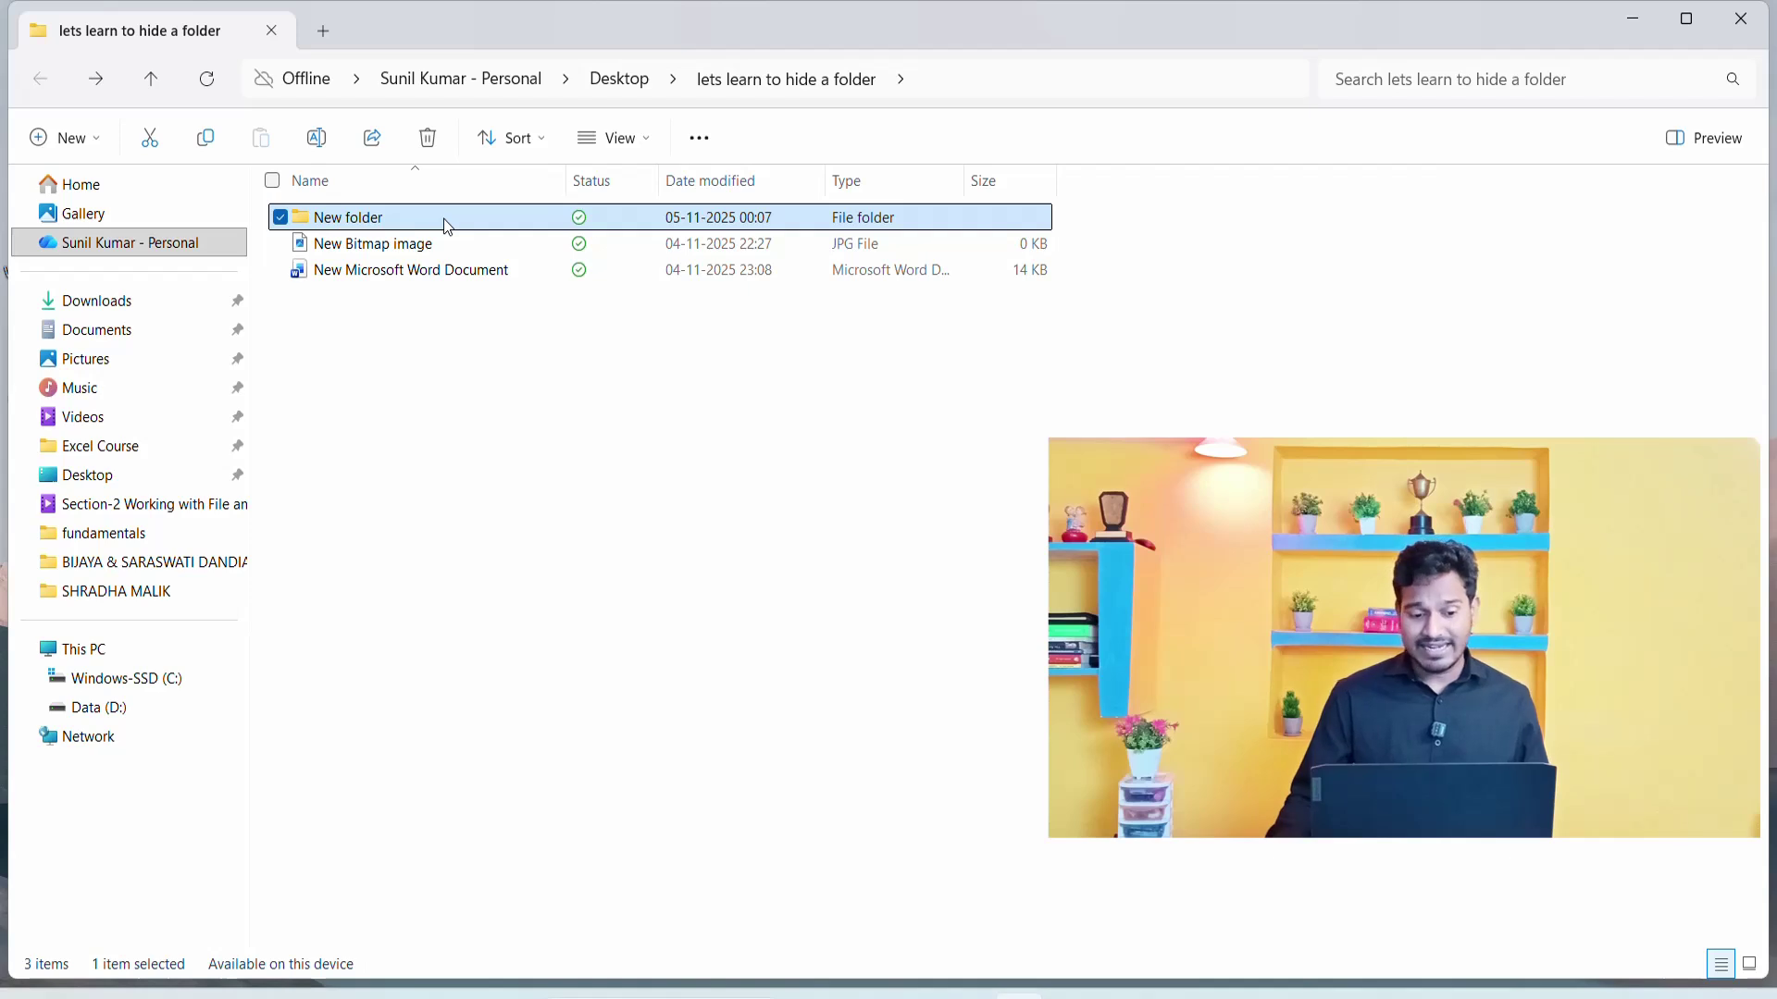
# - Examine New folder's General, Sharing, Security, Previous Versions and Customize properties, and close the properties
pyautogui.rightClick(448, 227)
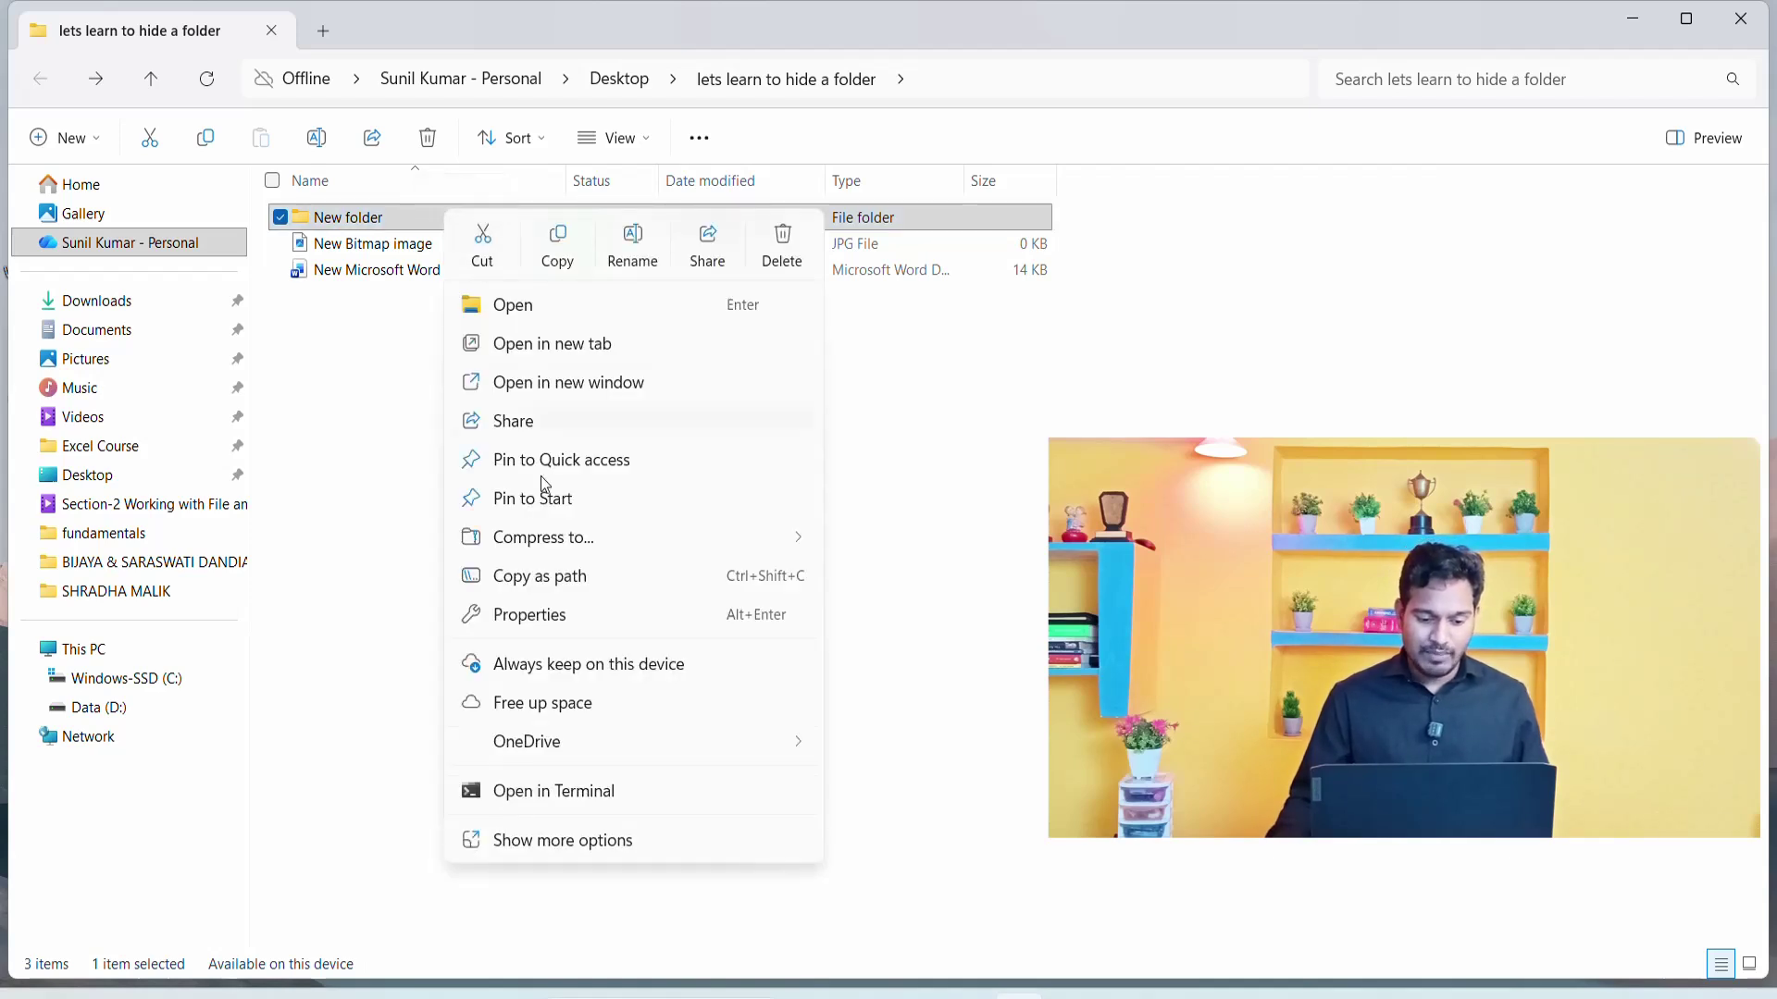
pyautogui.click(556, 620)
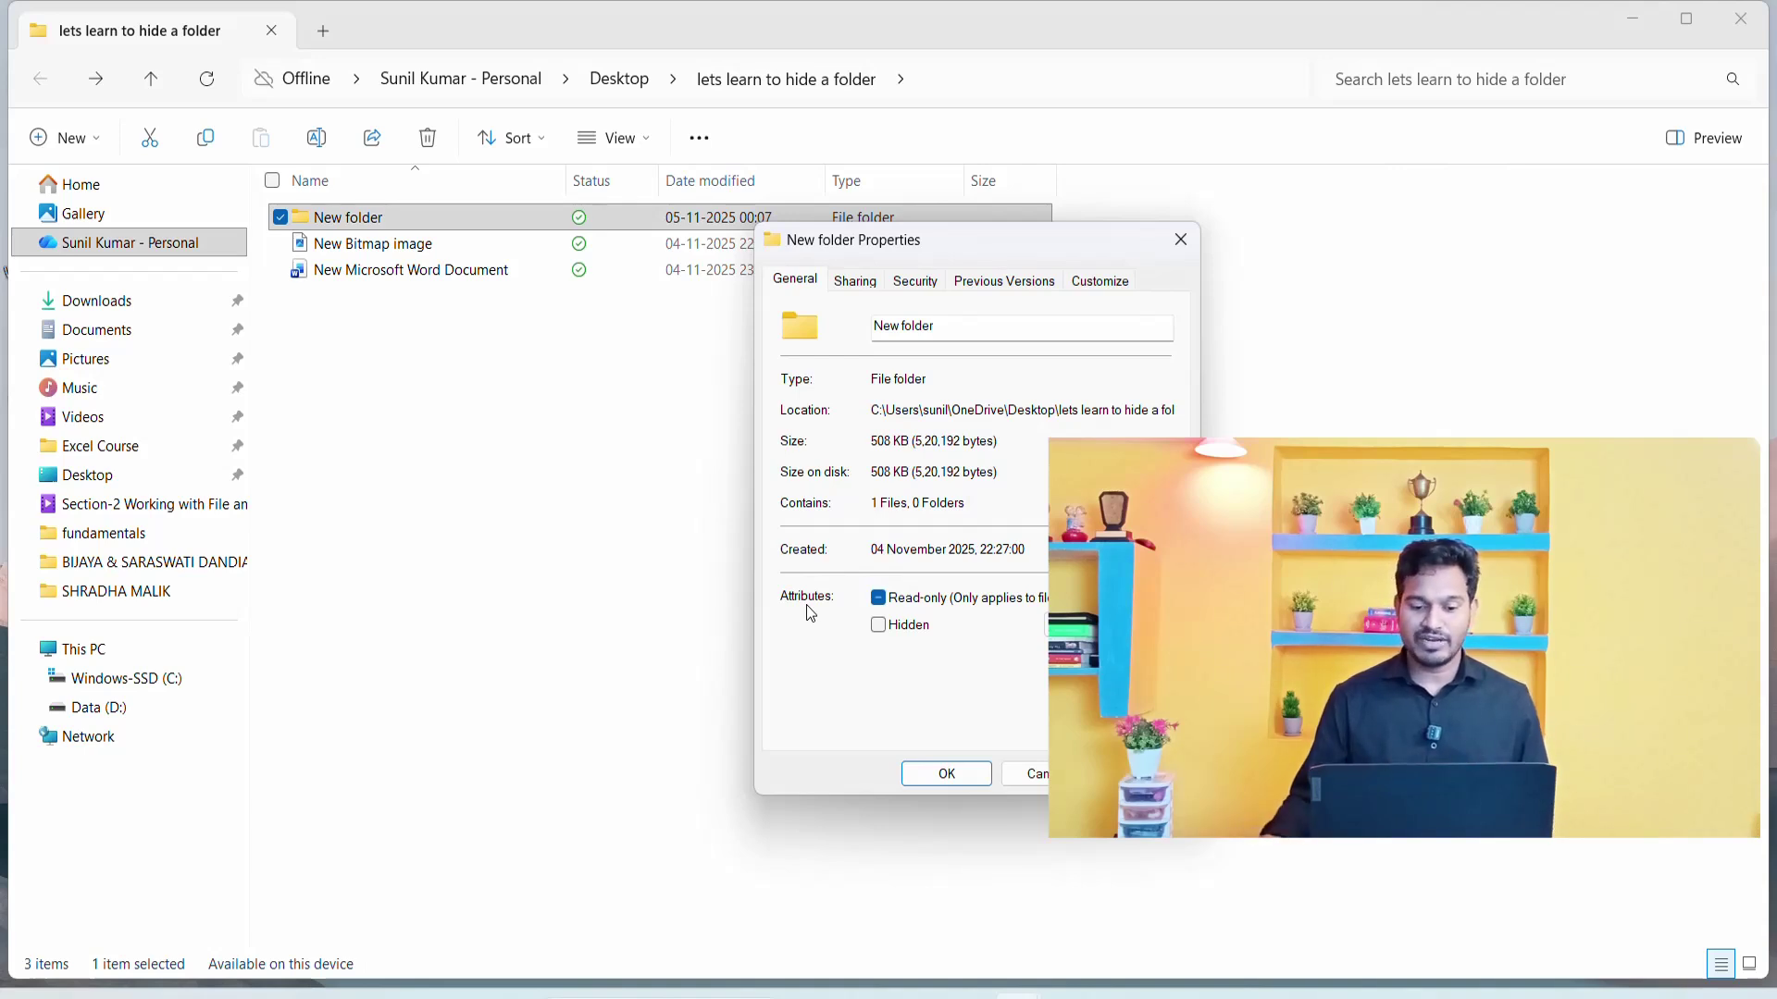
pyautogui.moveTo(904, 240); pyautogui.dragTo(773, 260)
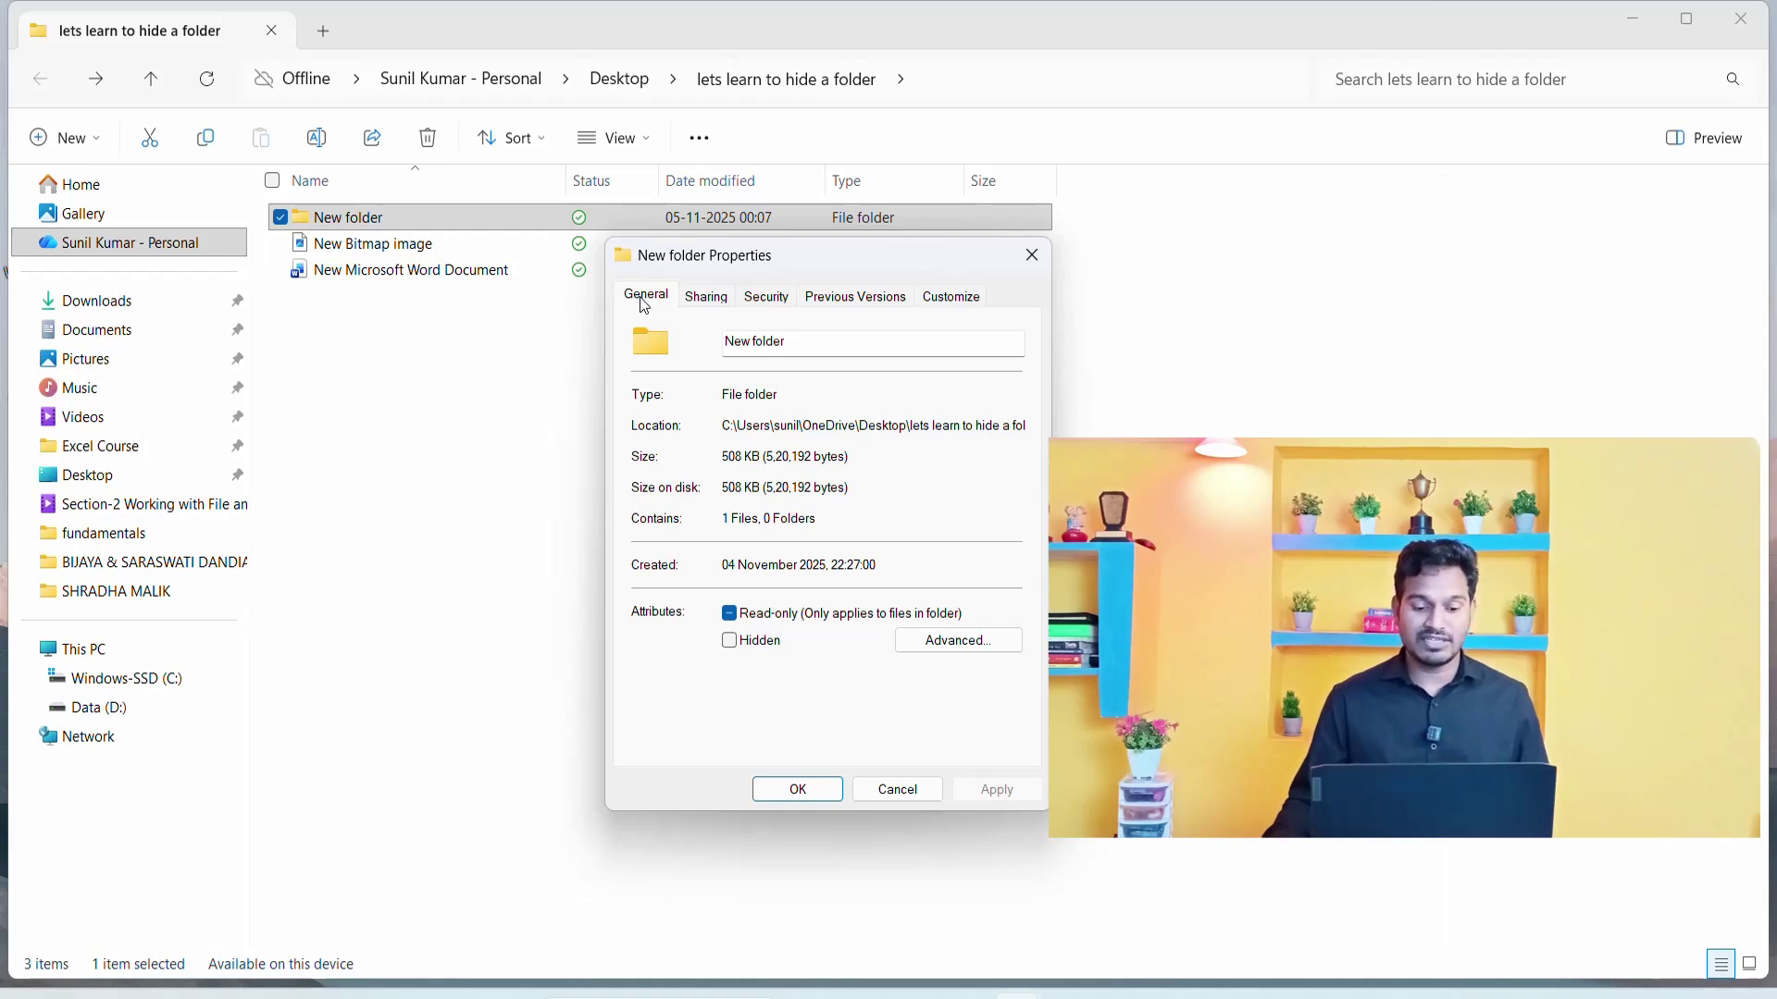
pyautogui.click(709, 305)
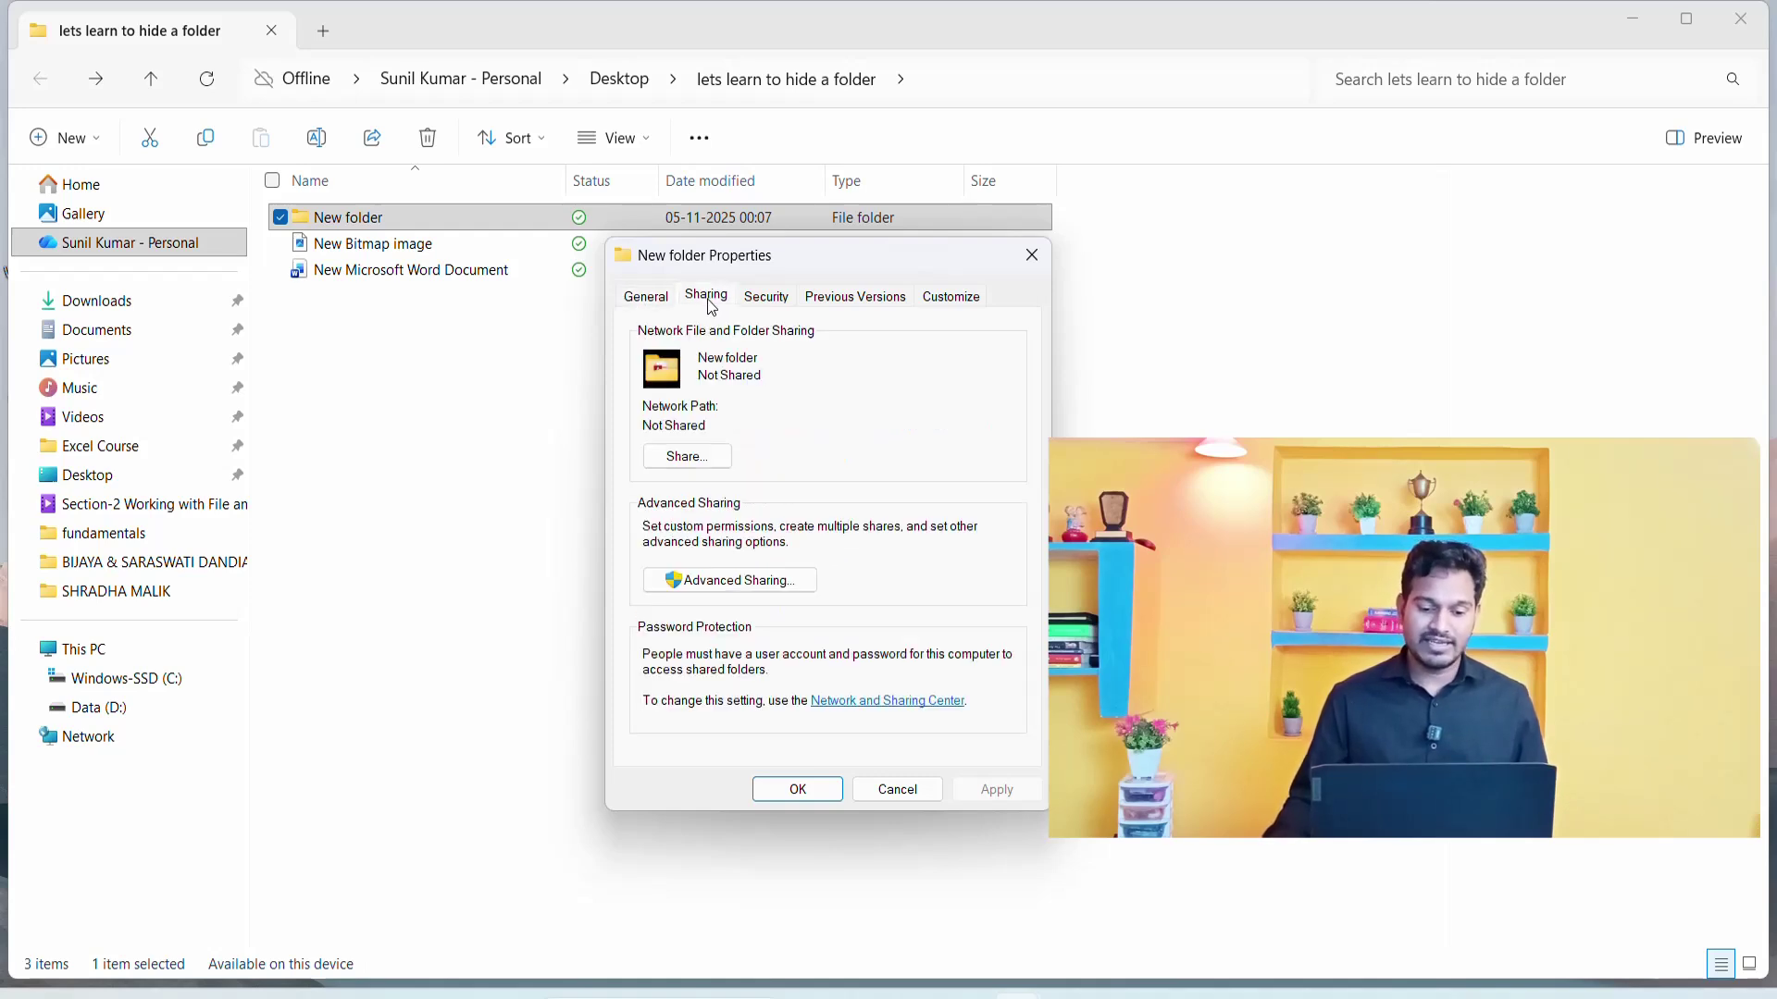
pyautogui.click(766, 300)
pyautogui.click(835, 301)
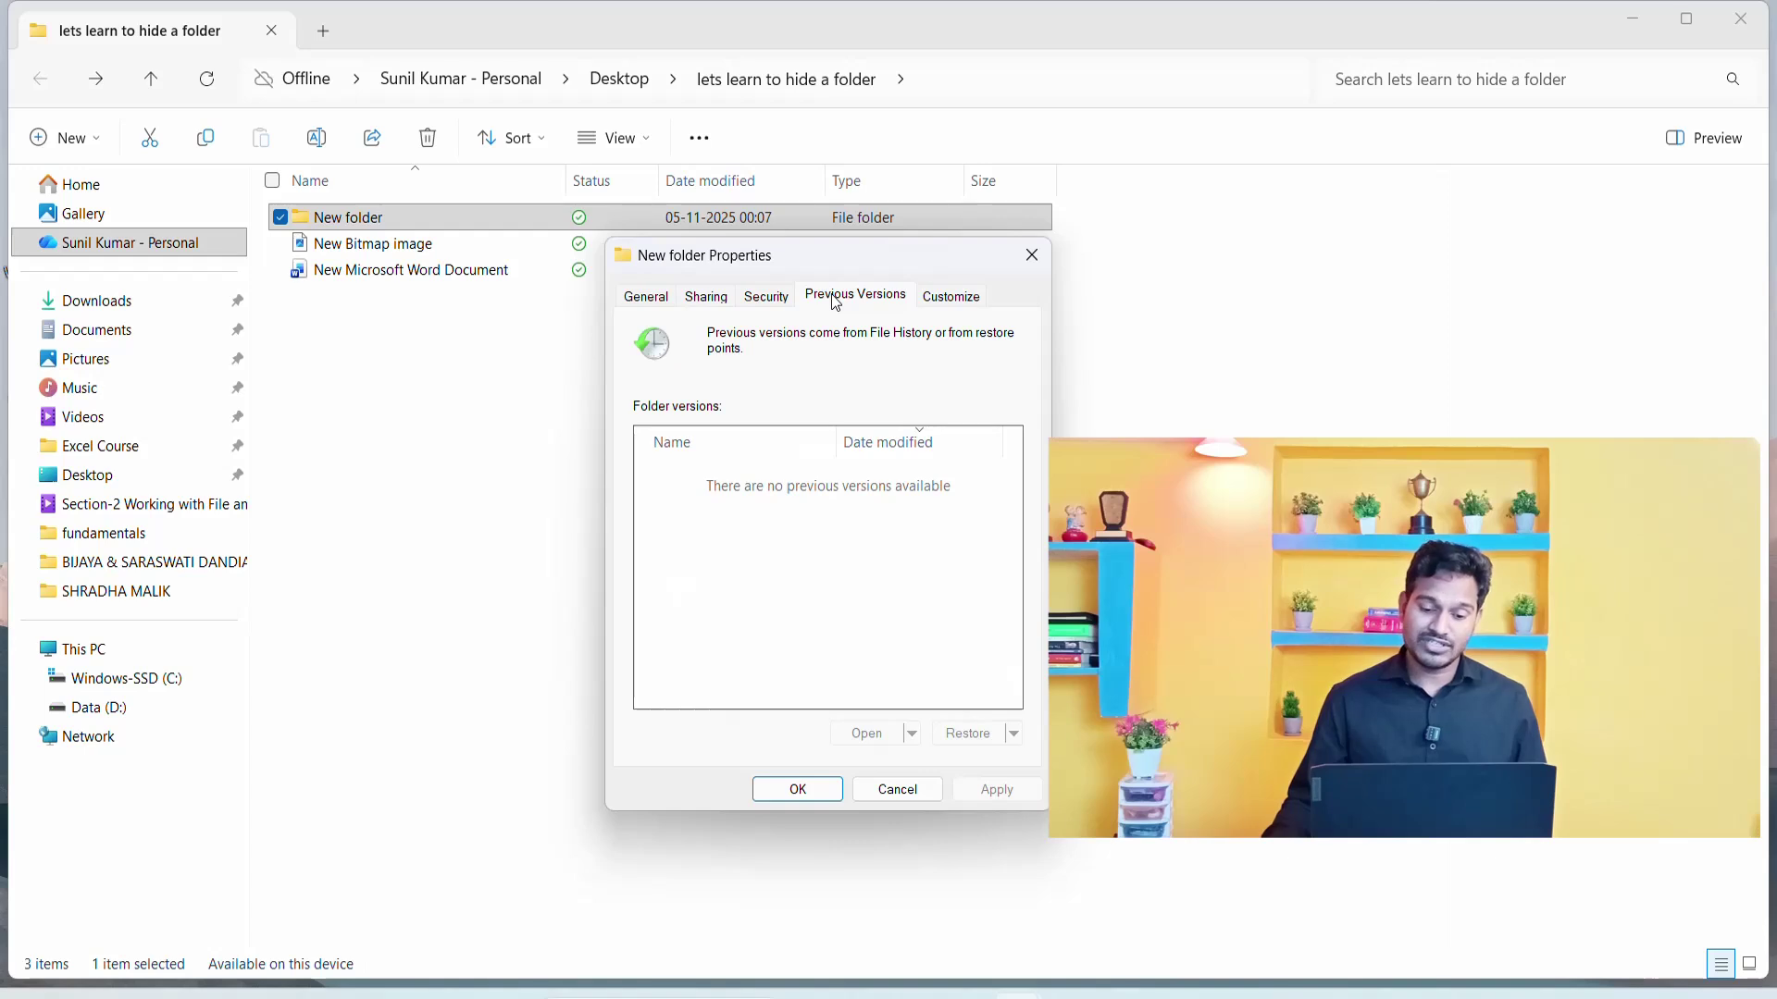
pyautogui.click(967, 312)
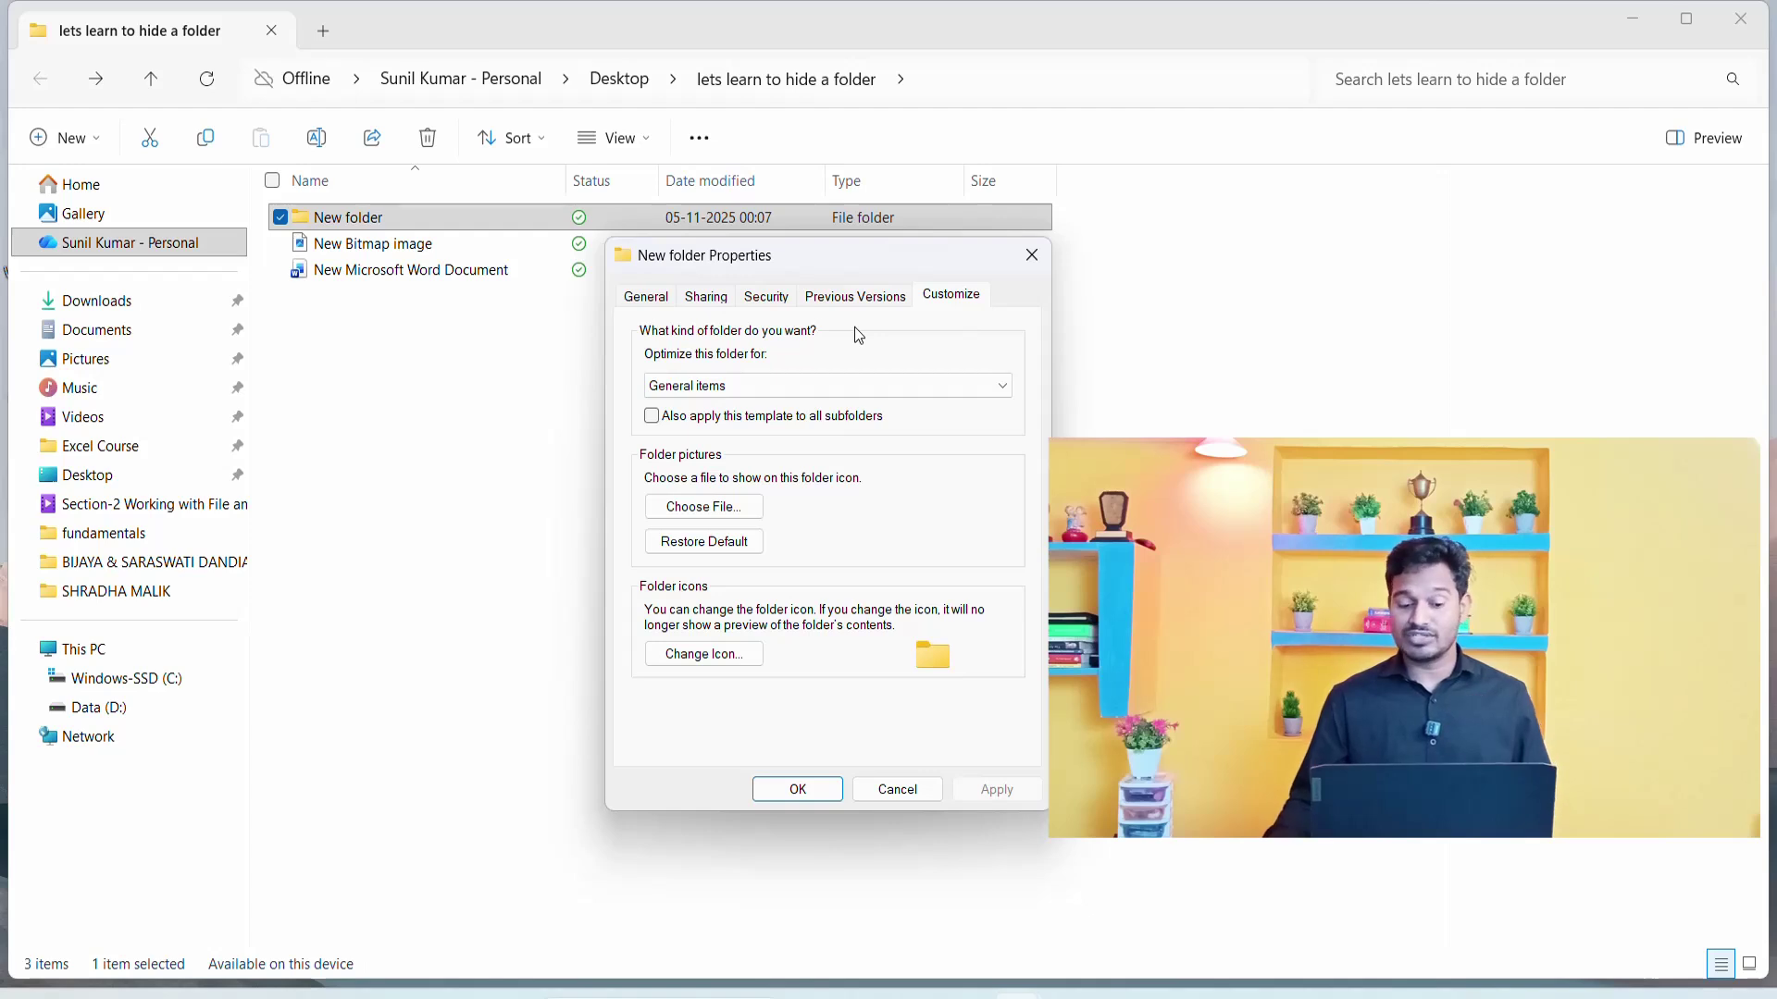
pyautogui.click(637, 296)
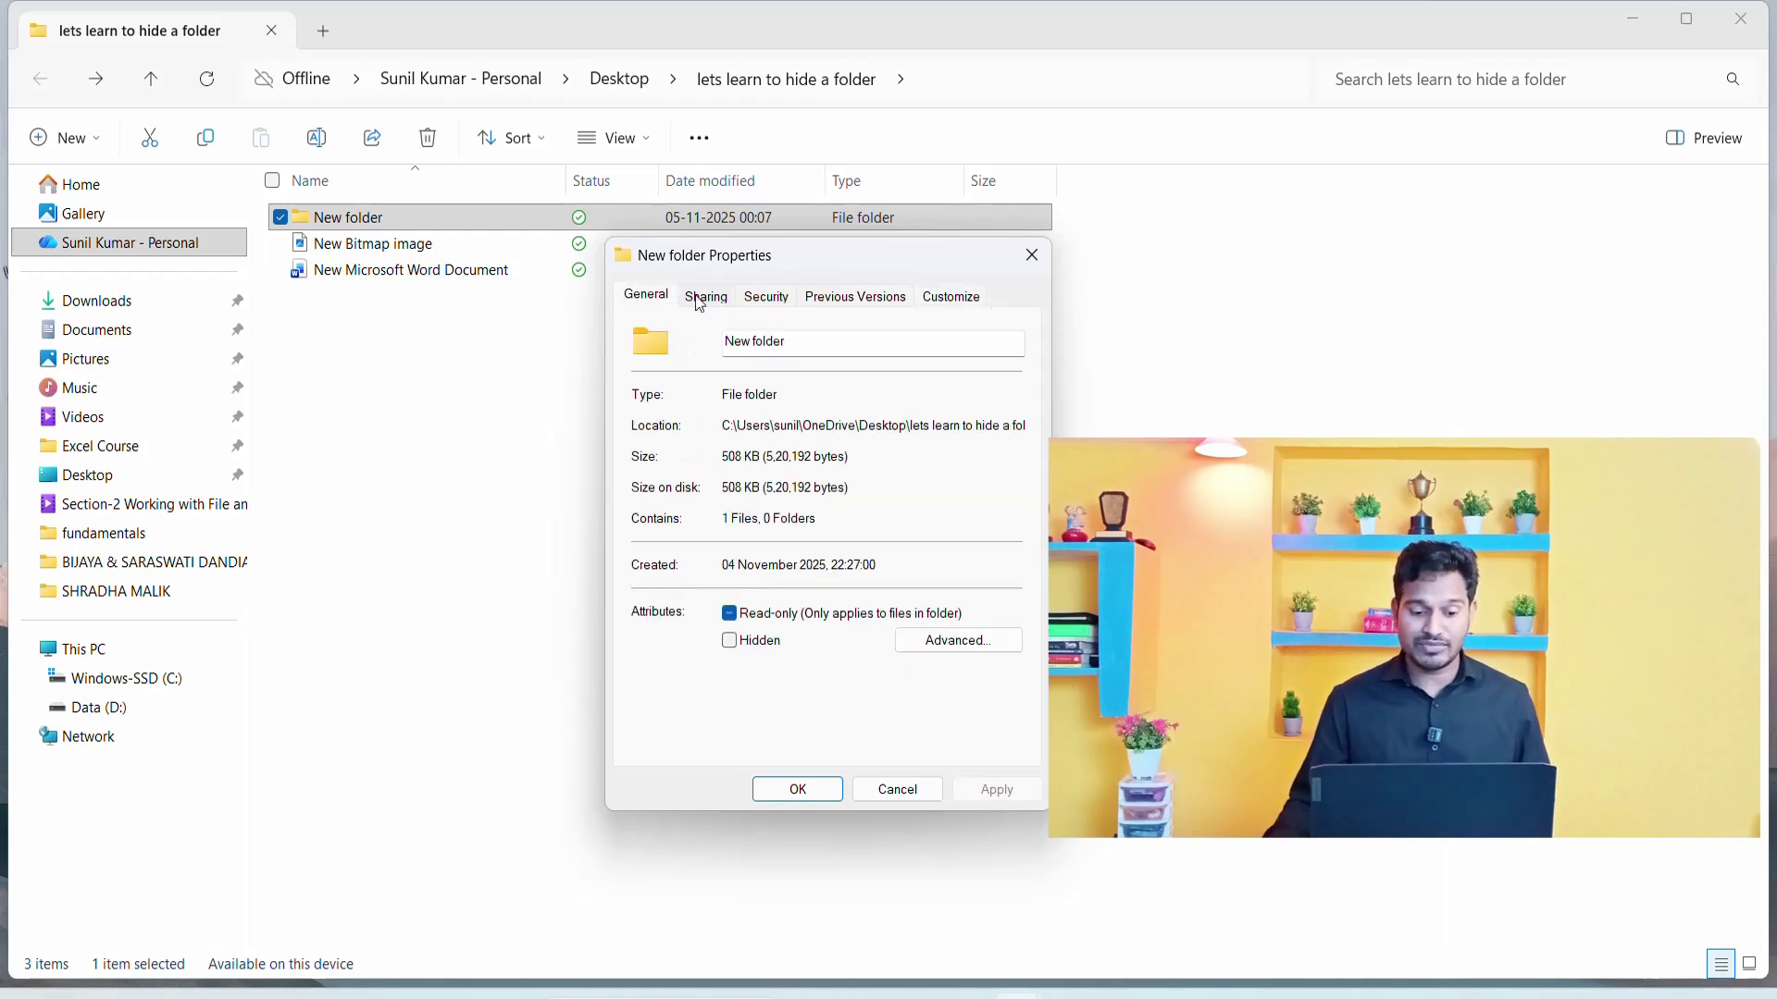
pyautogui.click(705, 296)
pyautogui.click(766, 296)
pyautogui.click(855, 296)
pyautogui.click(951, 296)
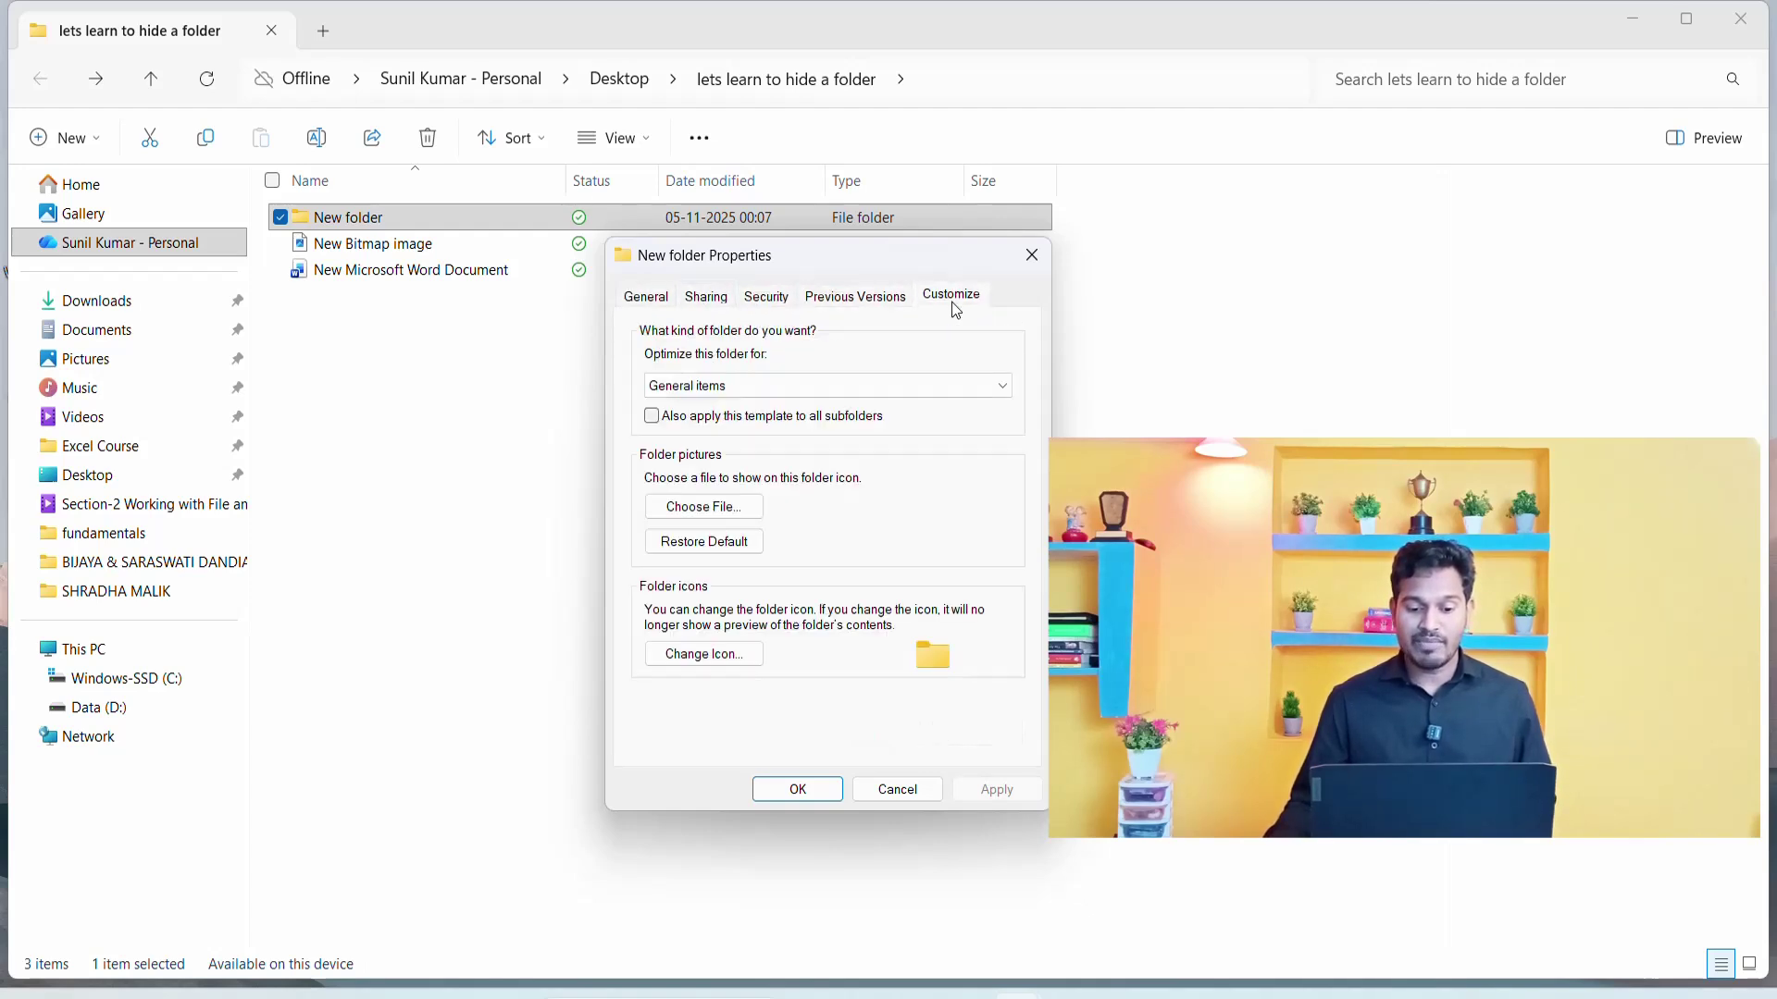
pyautogui.click(777, 298)
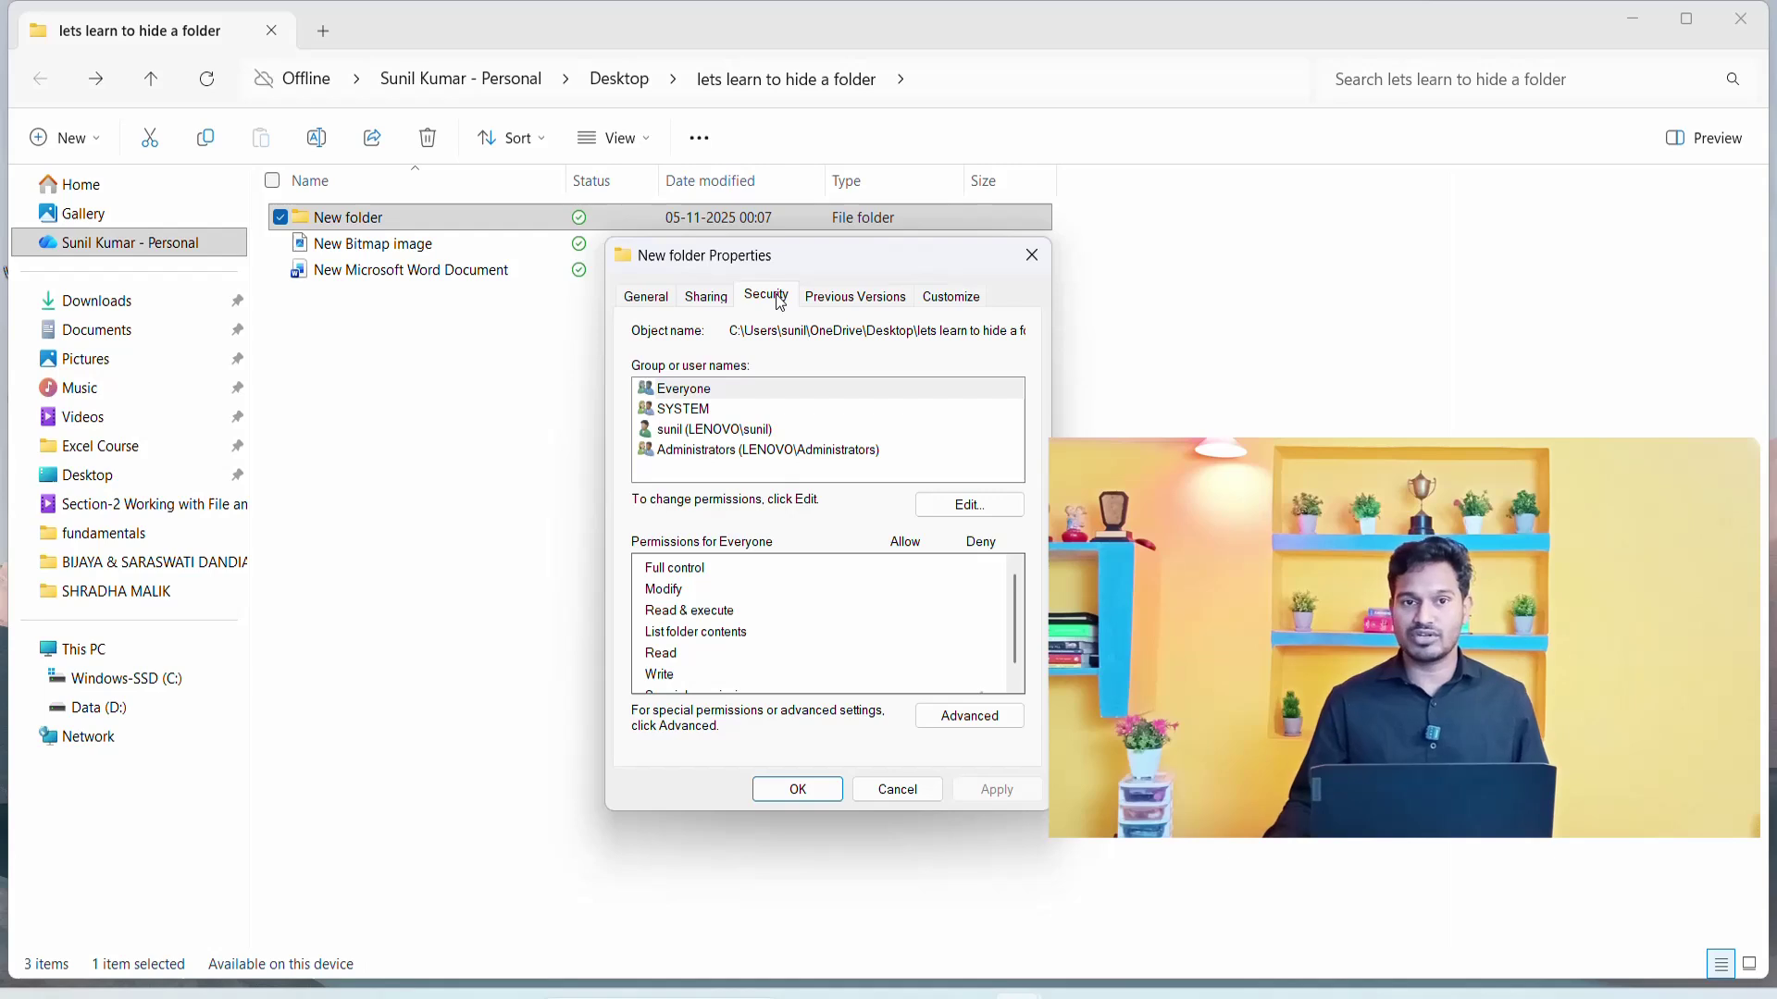
pyautogui.click(1022, 264)
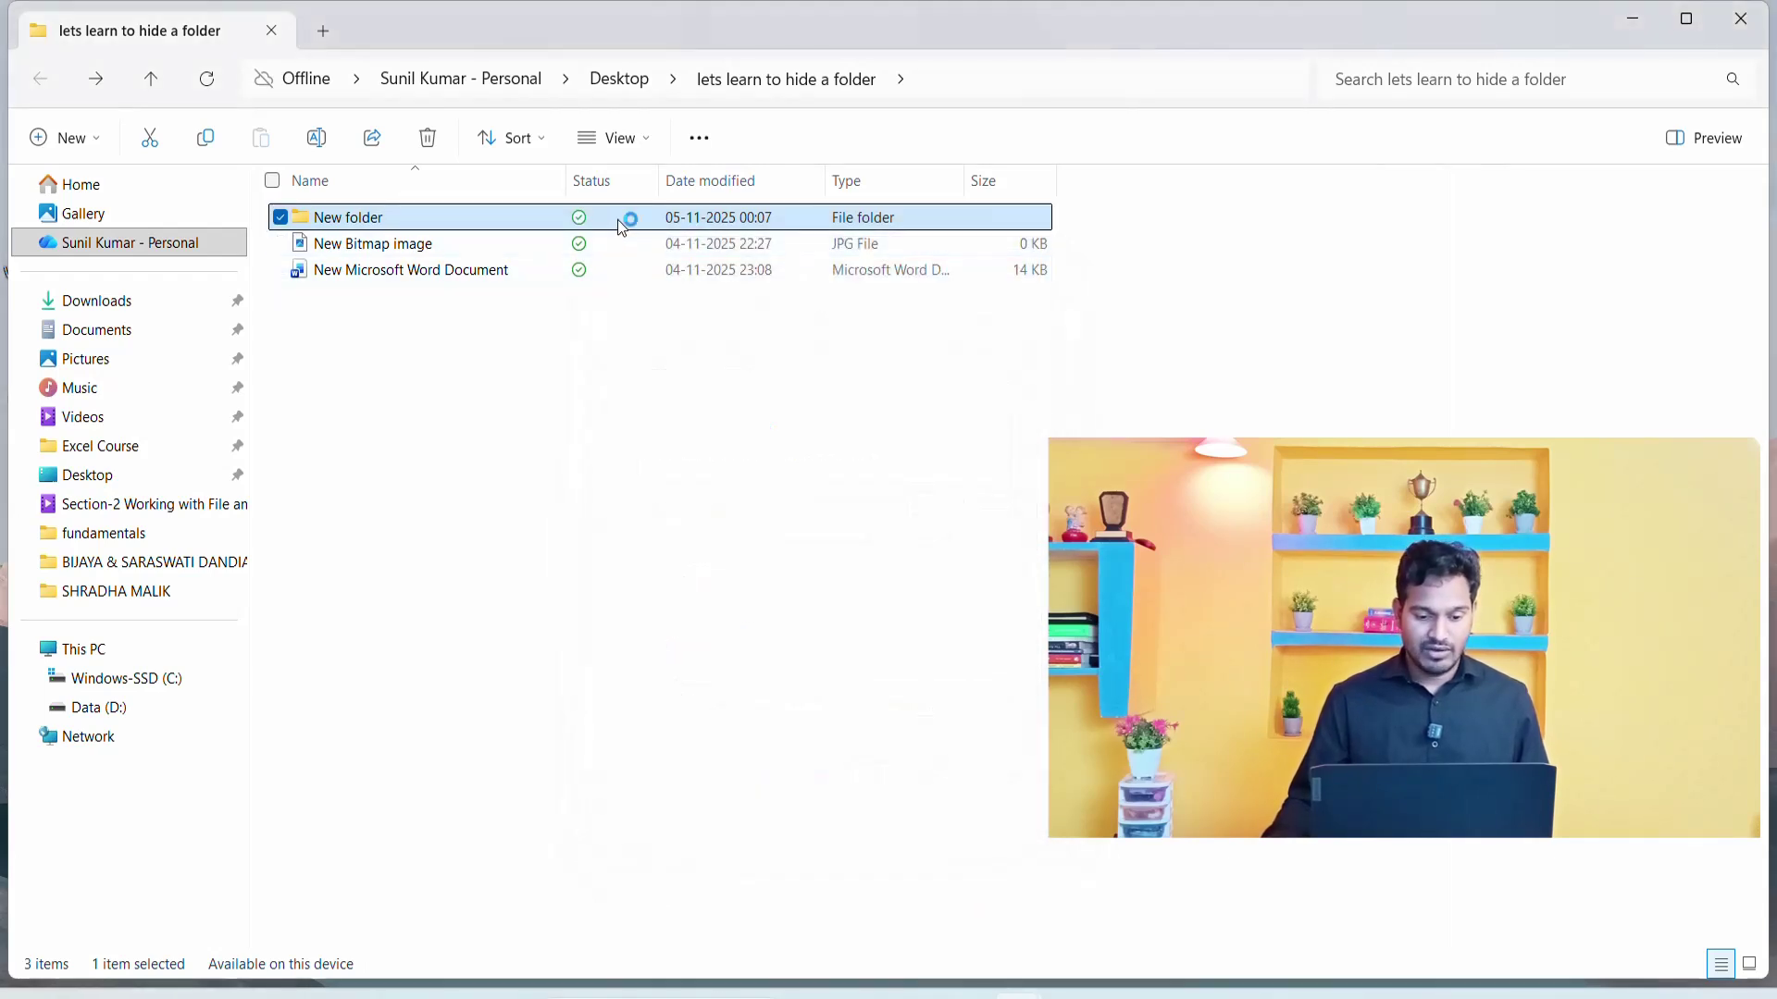
# - Review New folder's security permissions for each listed group and user, and open them for editing with Everyone selected
pyautogui.rightClick(621, 228)
pyautogui.click(723, 613)
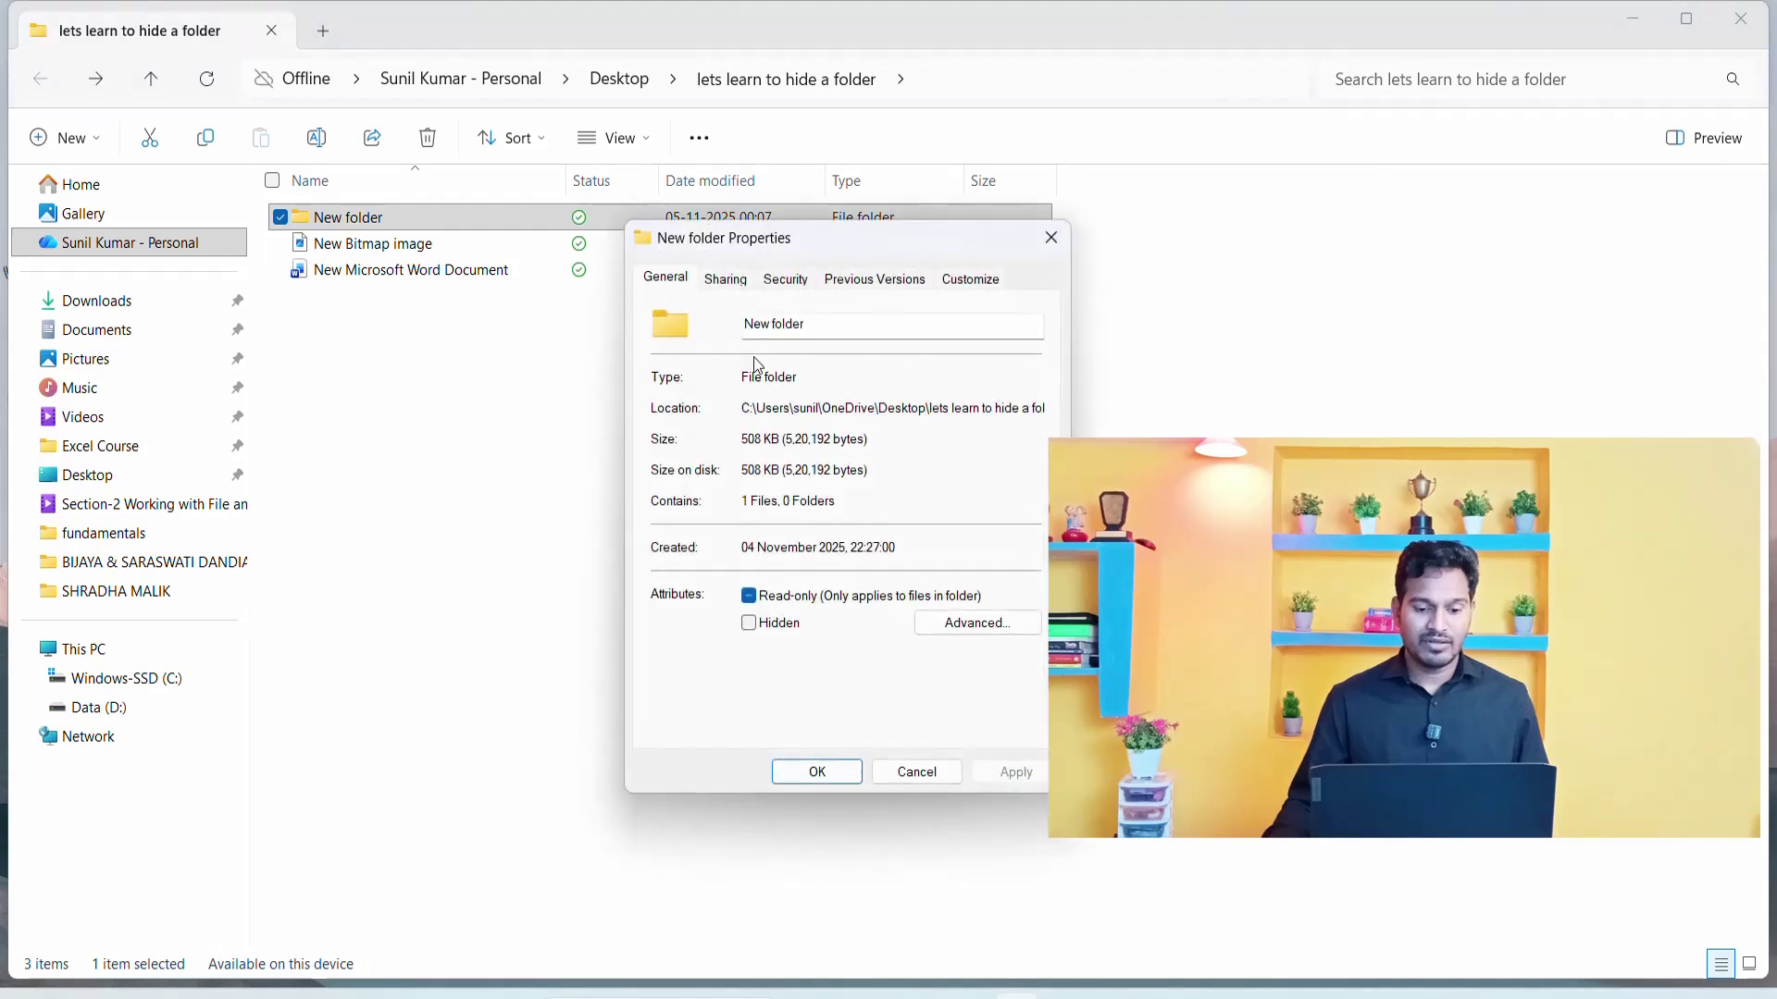
pyautogui.moveTo(780, 254); pyautogui.dragTo(688, 250)
pyautogui.click(691, 279)
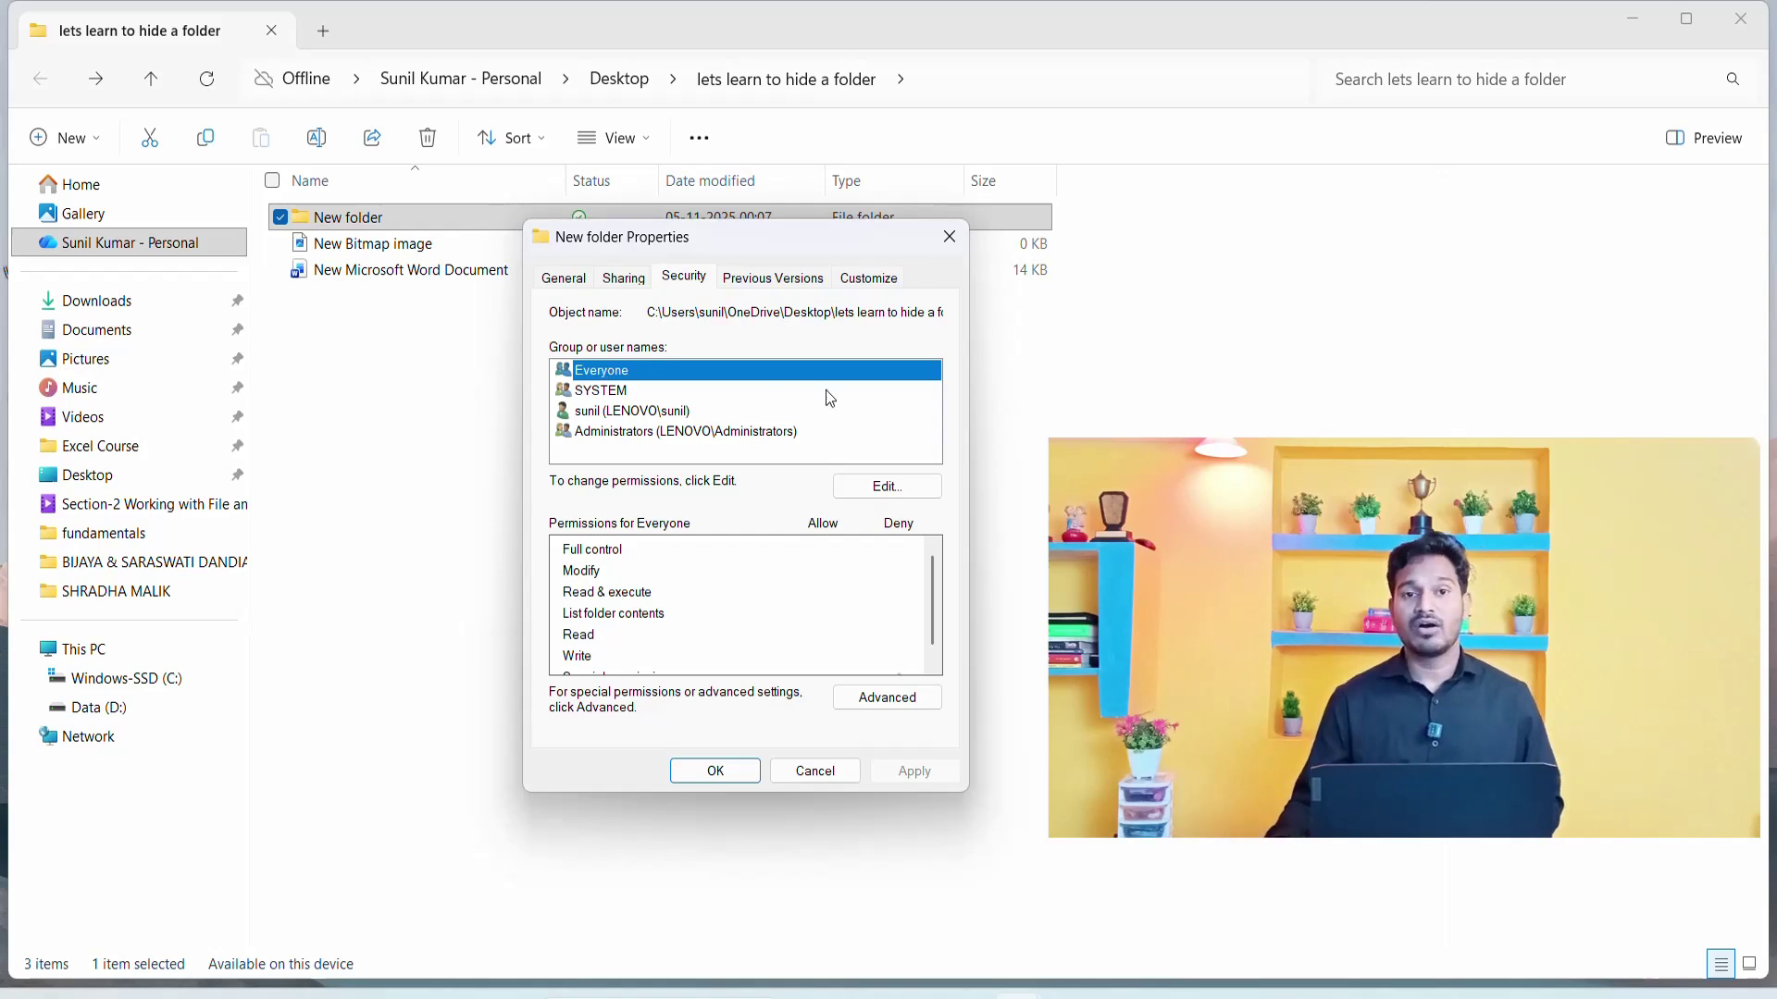
pyautogui.click(626, 398)
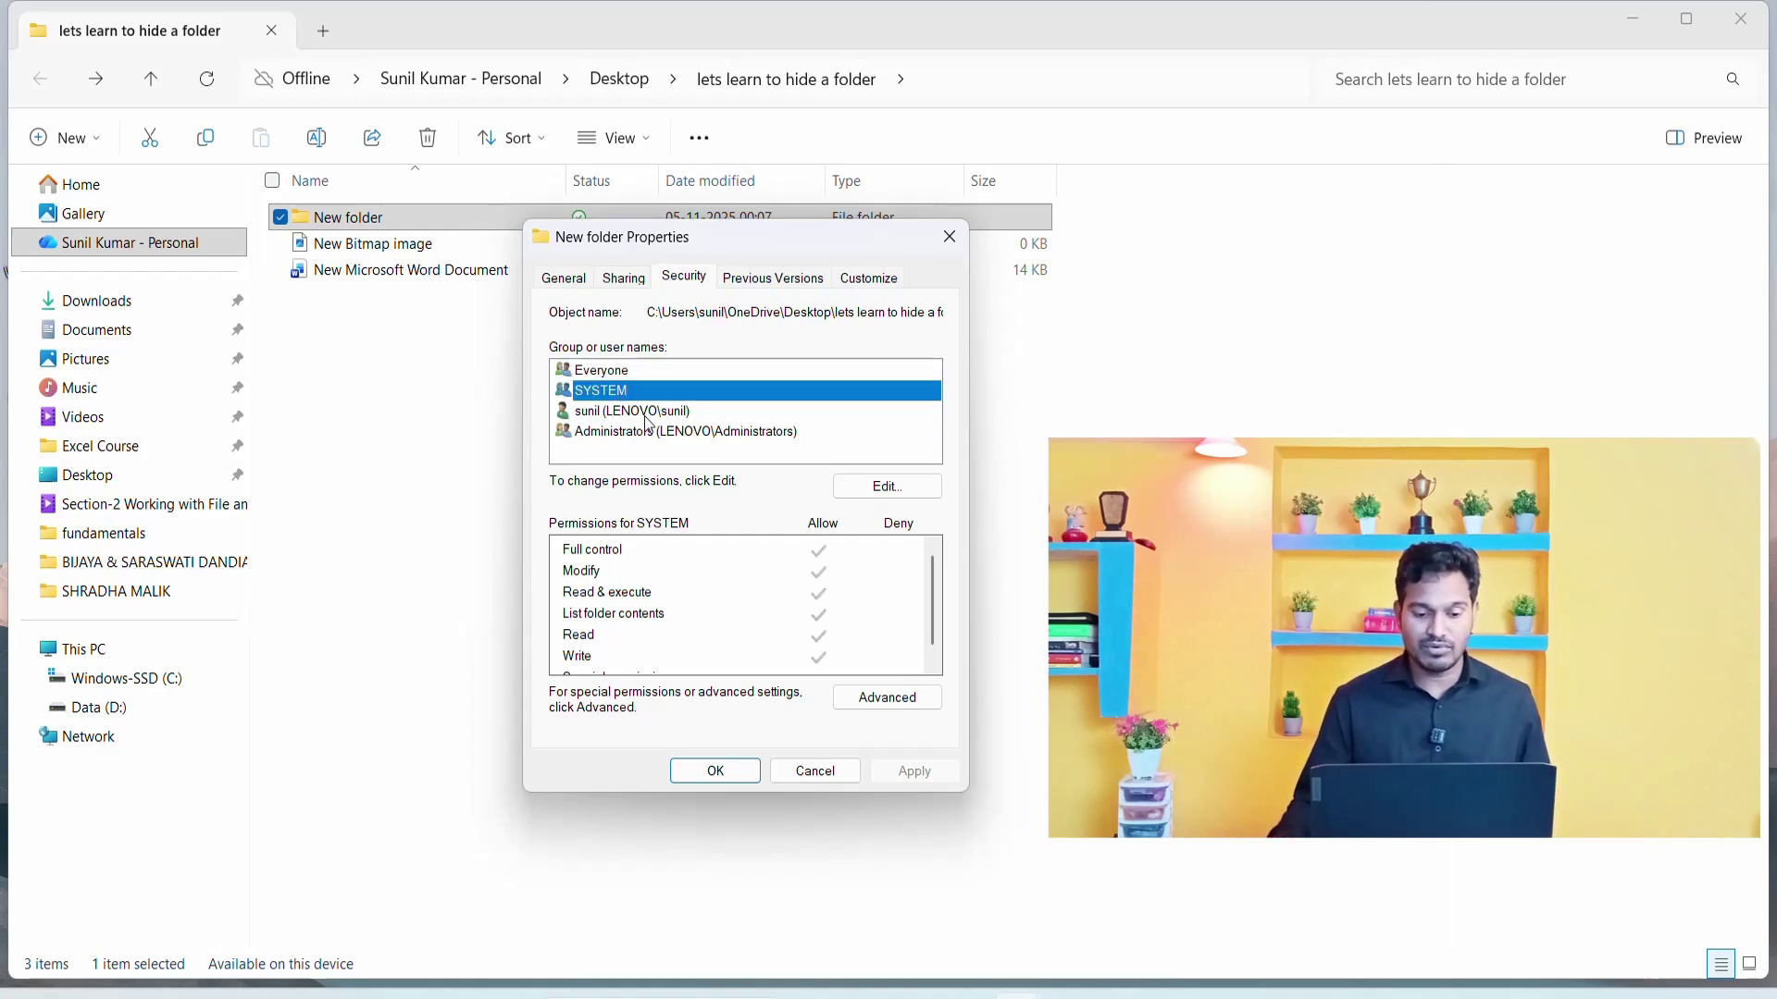
pyautogui.click(656, 417)
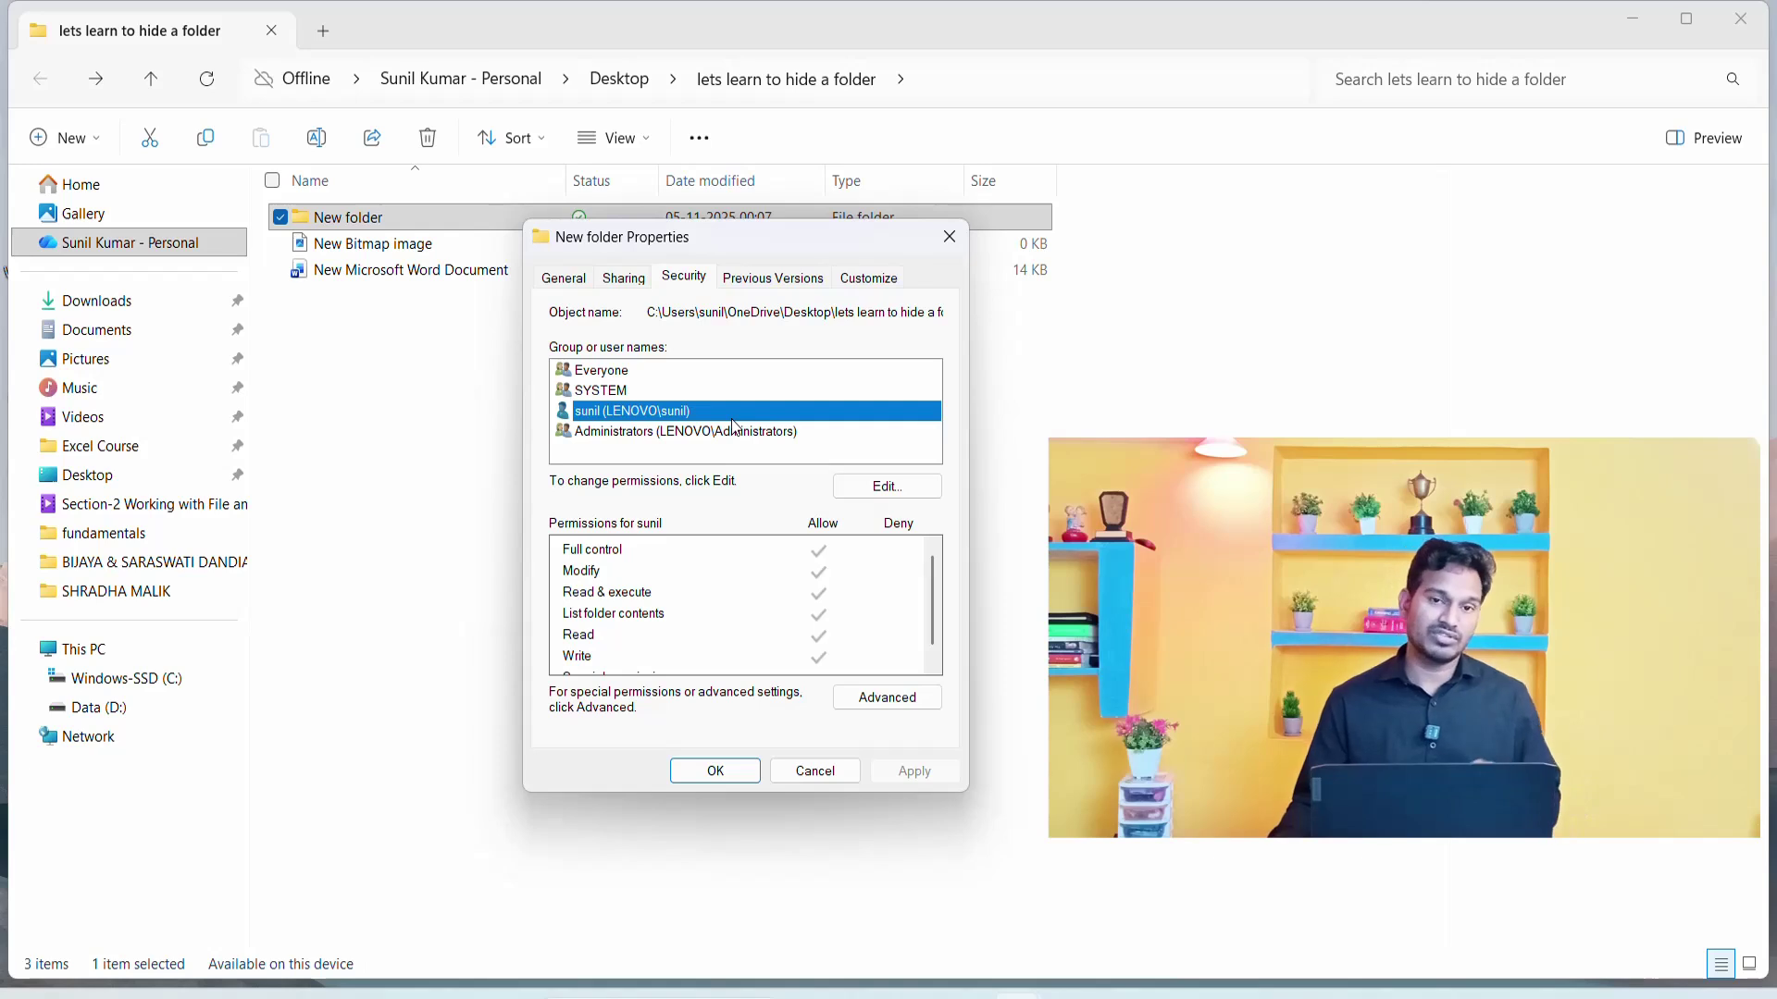
pyautogui.click(657, 431)
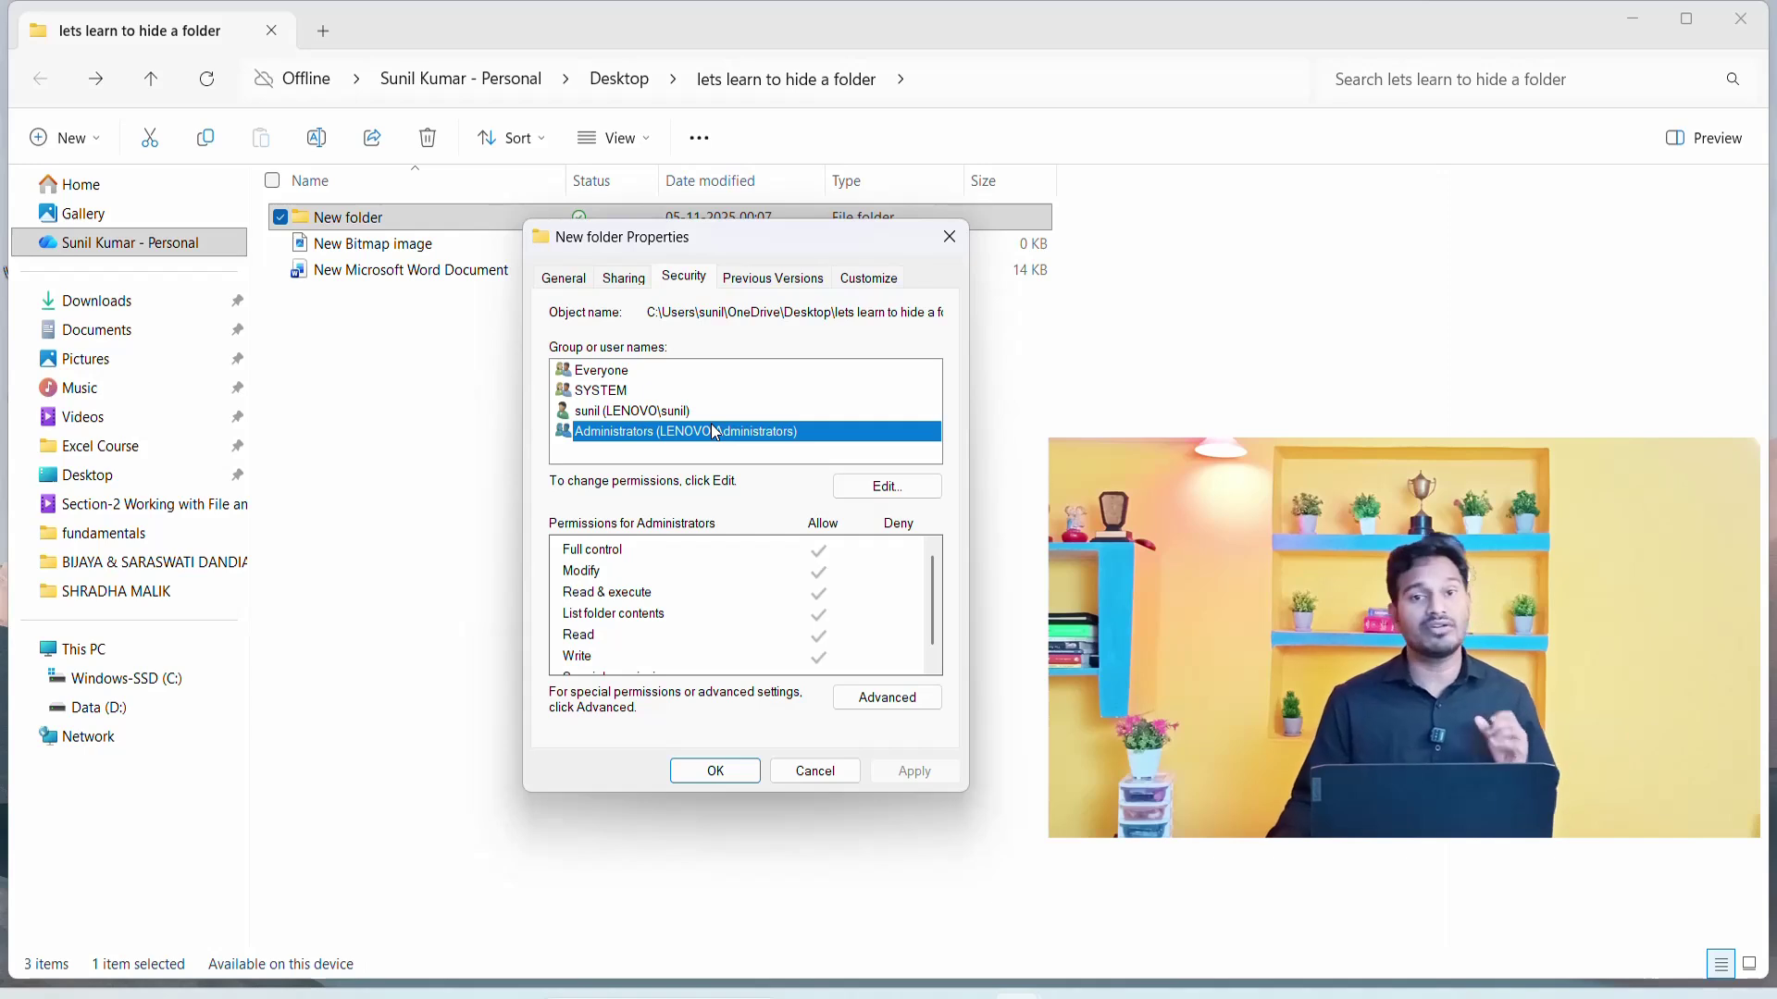
pyautogui.click(615, 372)
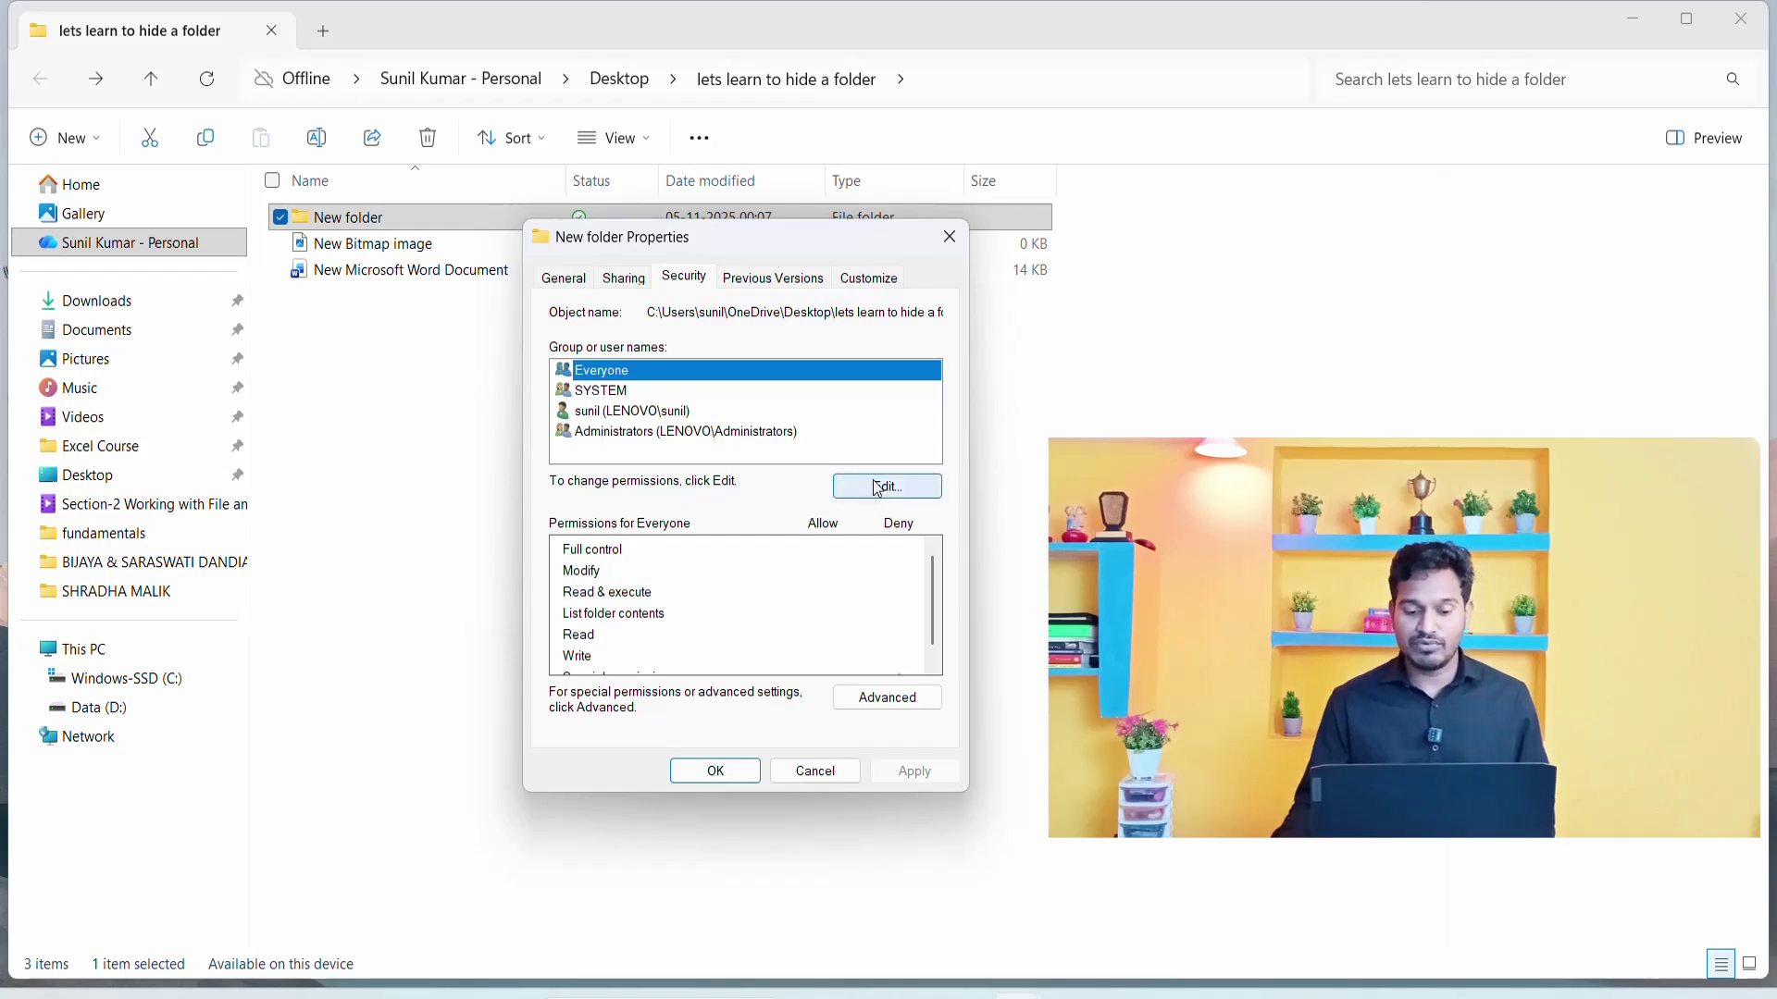
pyautogui.click(934, 490)
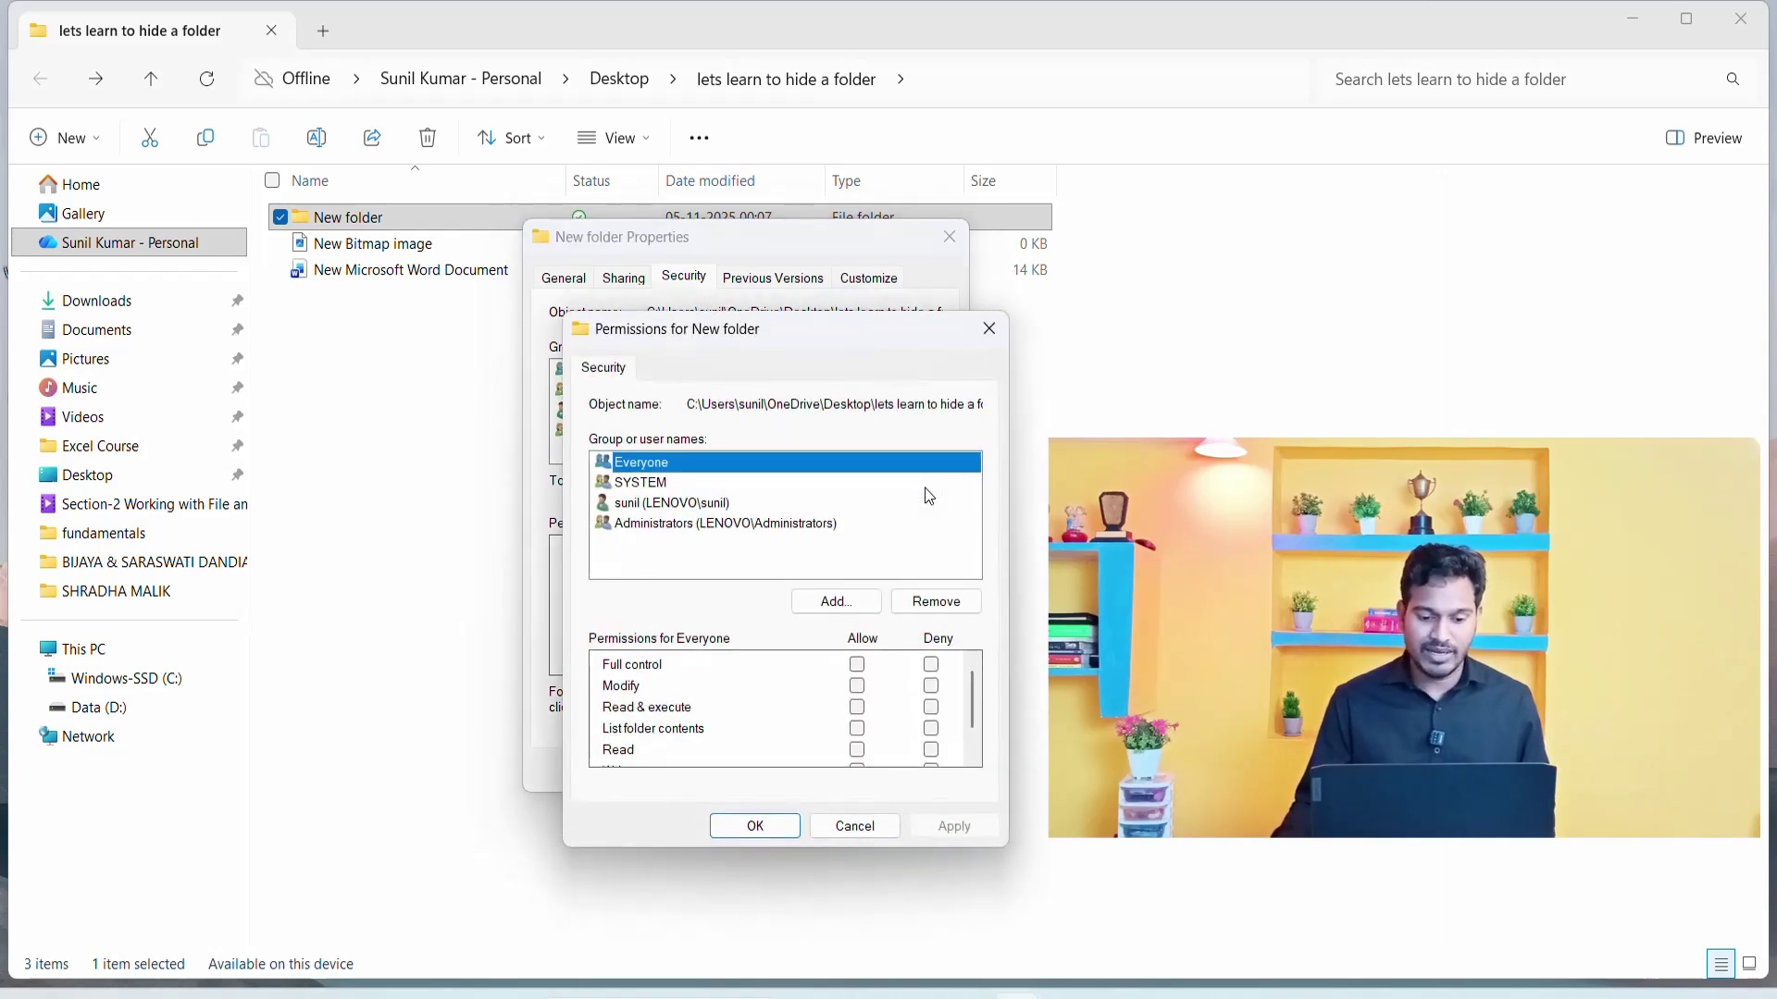
pyautogui.moveTo(793, 331); pyautogui.dragTo(758, 248)
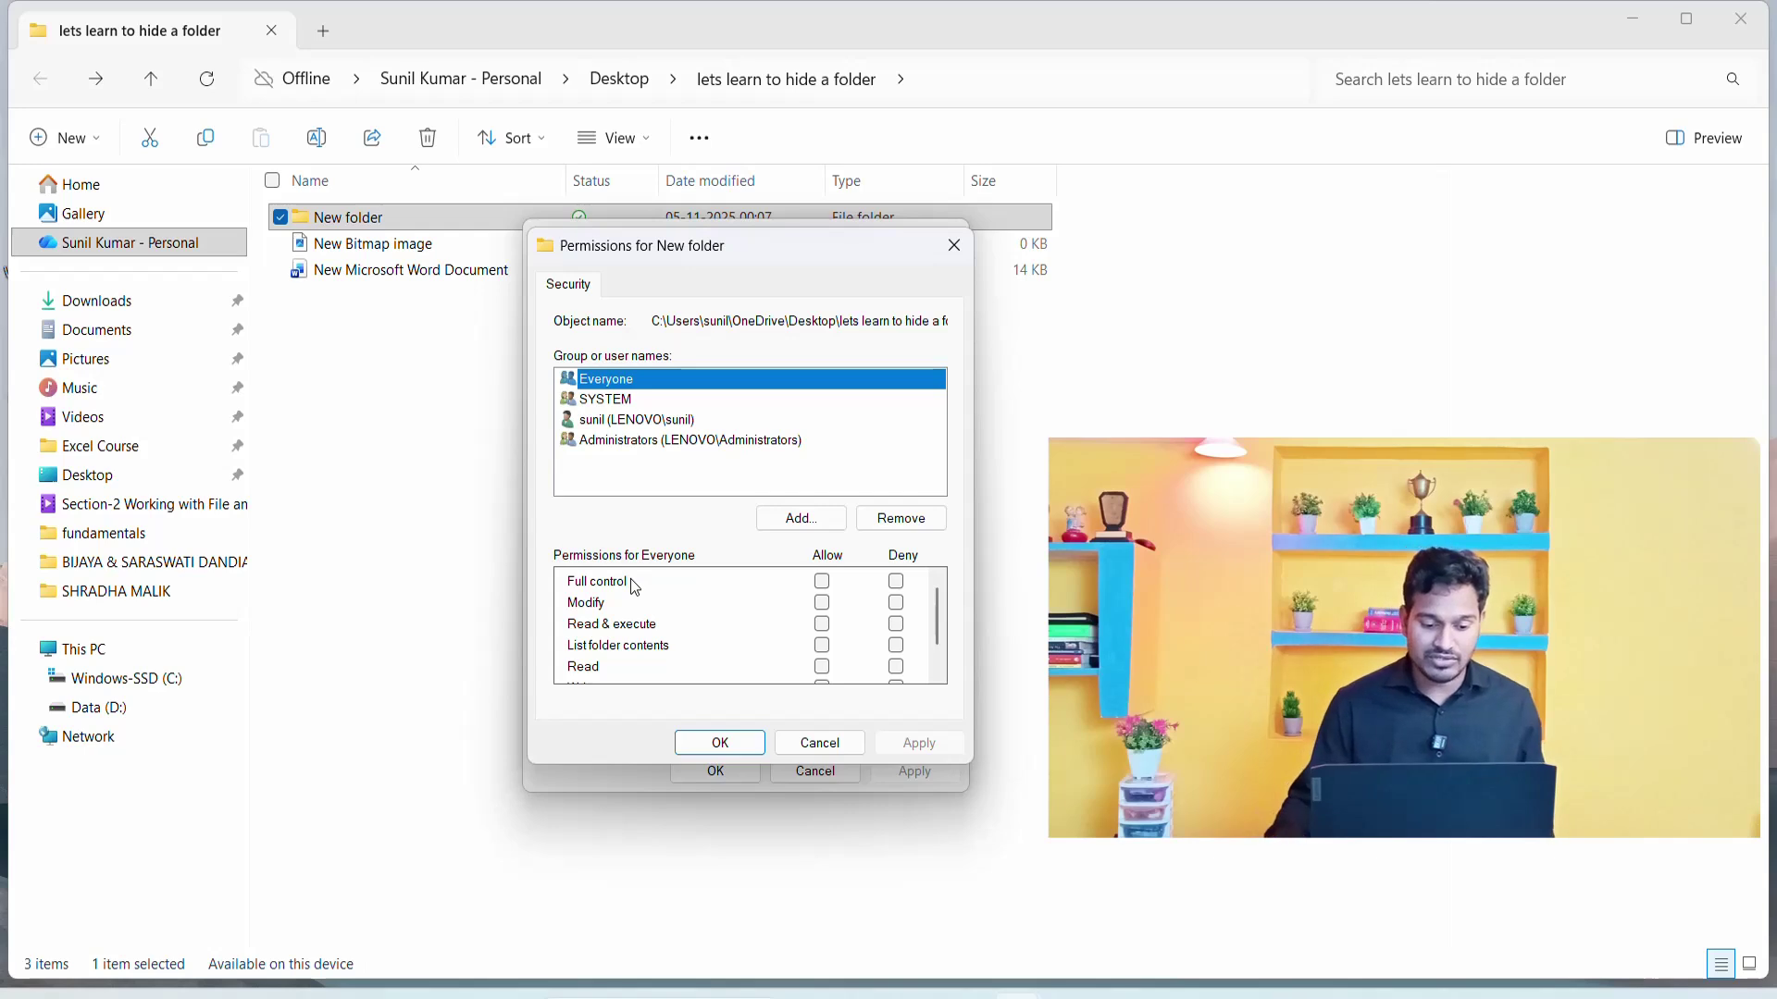
# - Allow Full control for the Everyone group on New folder and look through its individual permissions
pyautogui.click(823, 581)
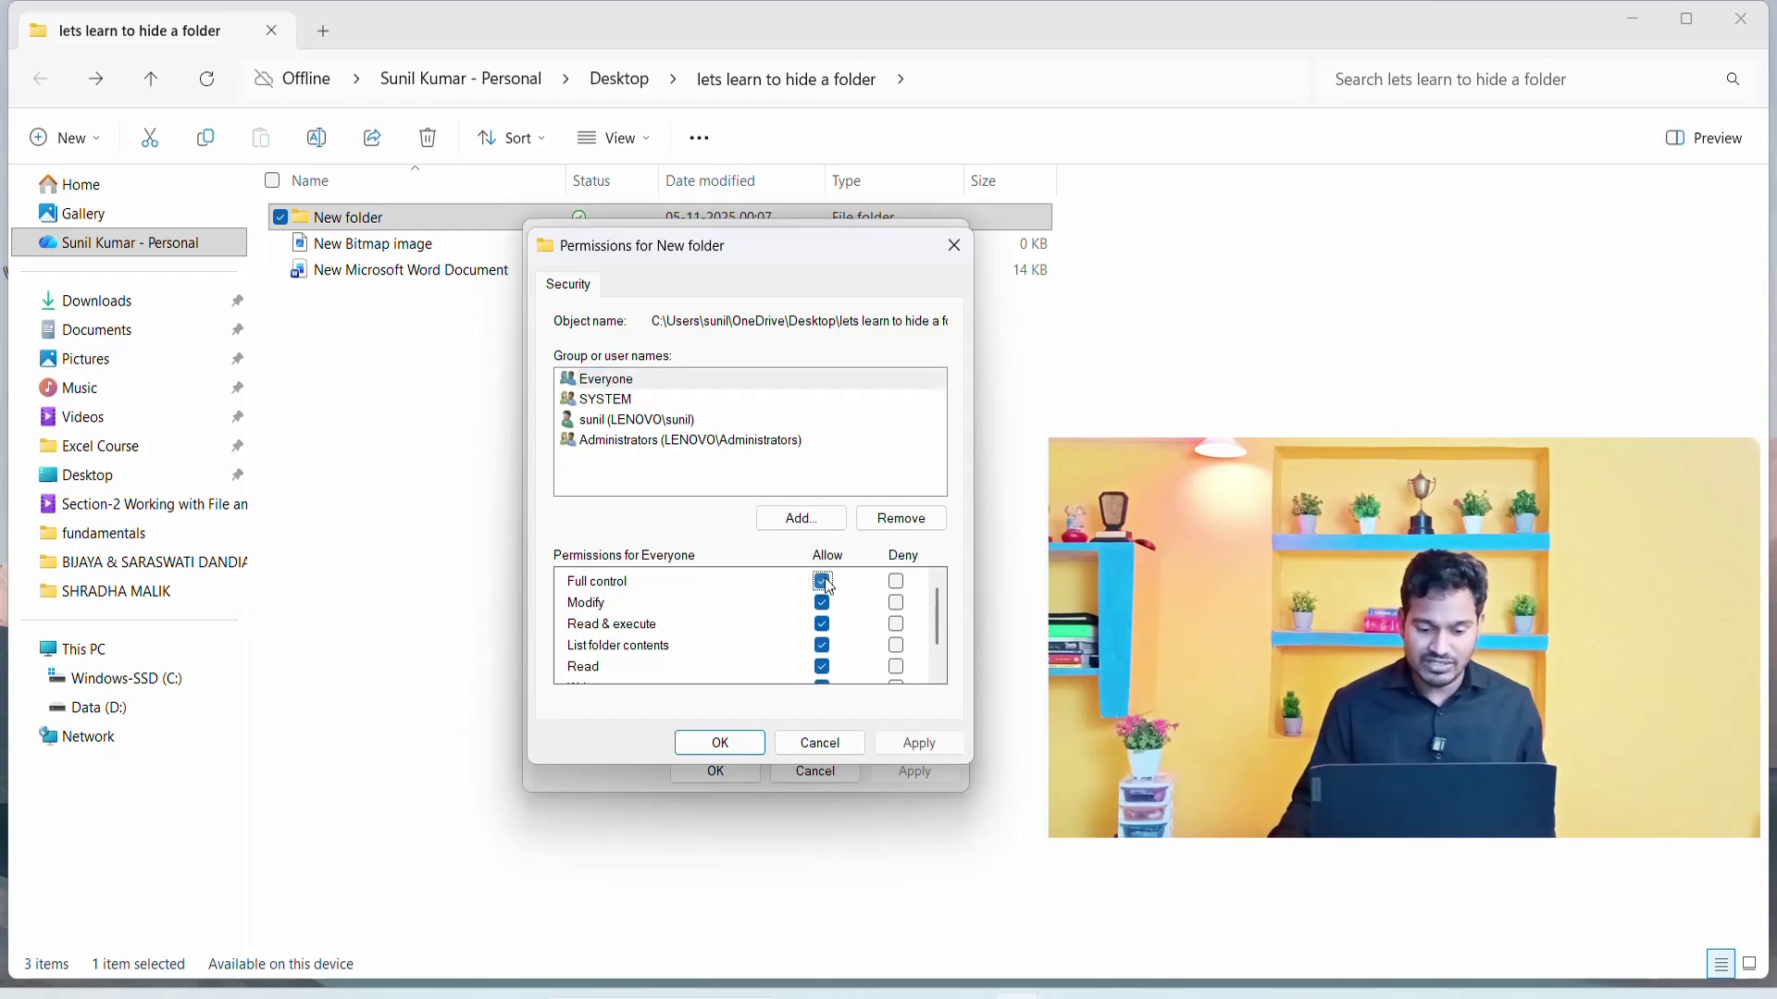
pyautogui.scroll(-1, 796, 611)
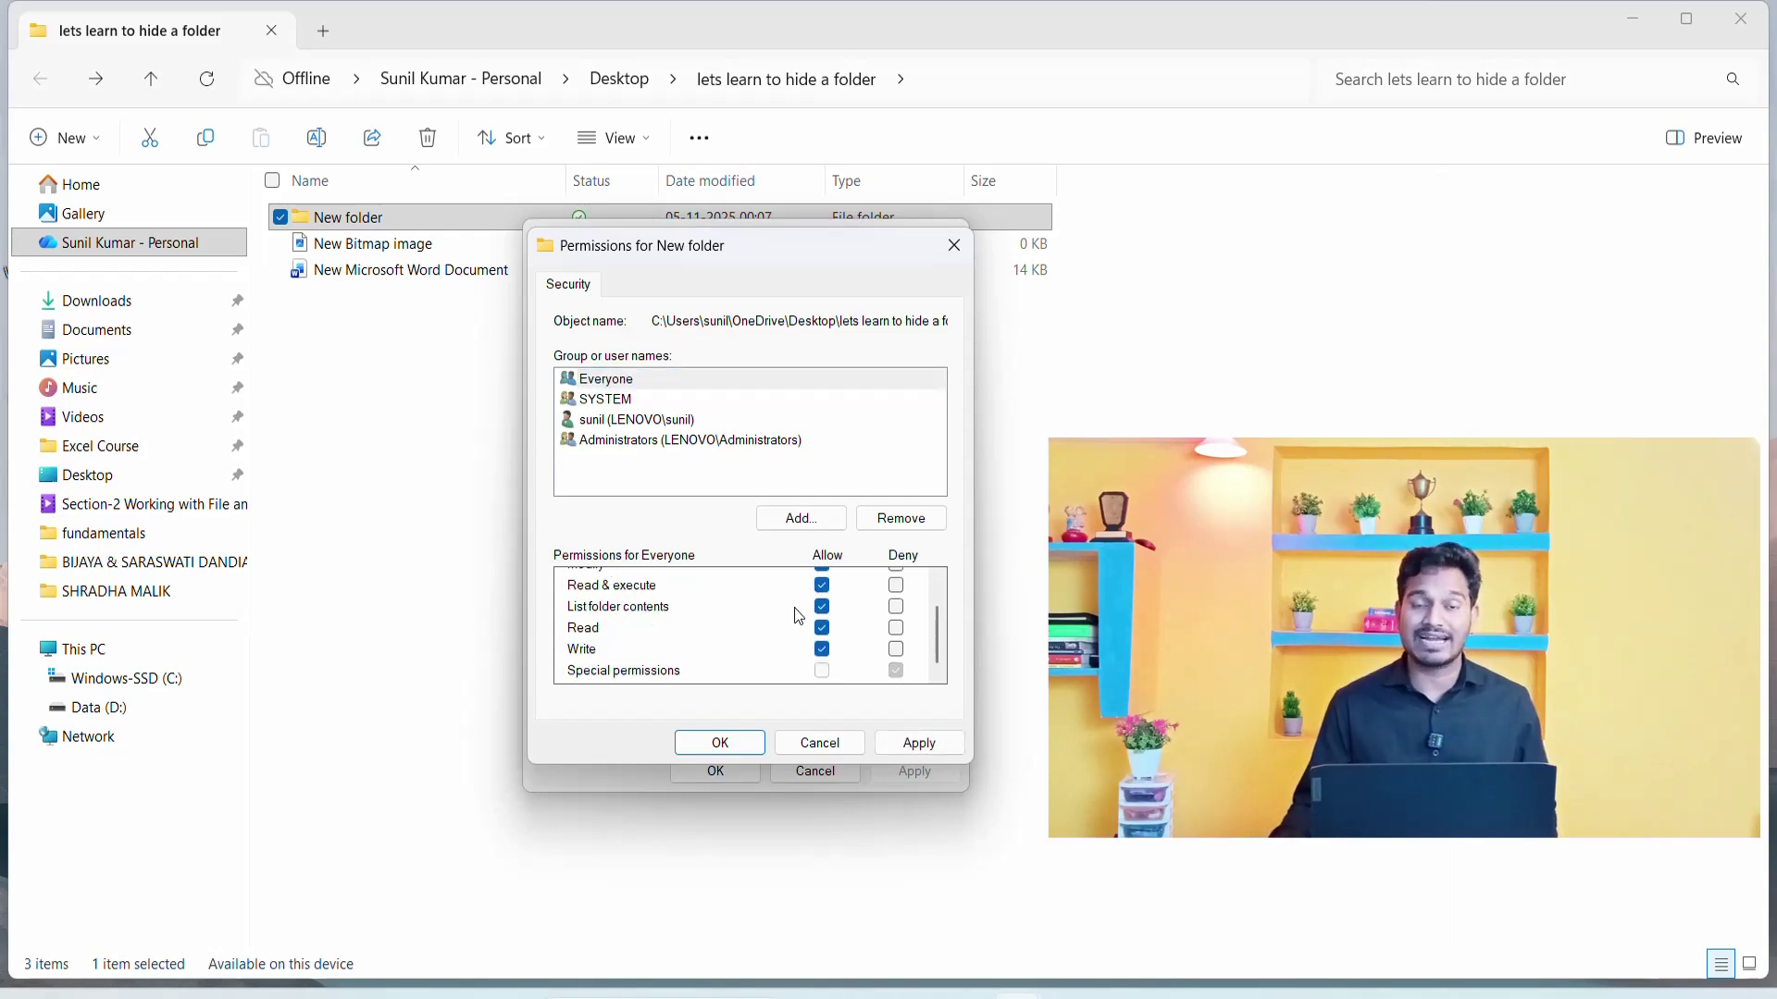
pyautogui.scroll(1, 799, 616)
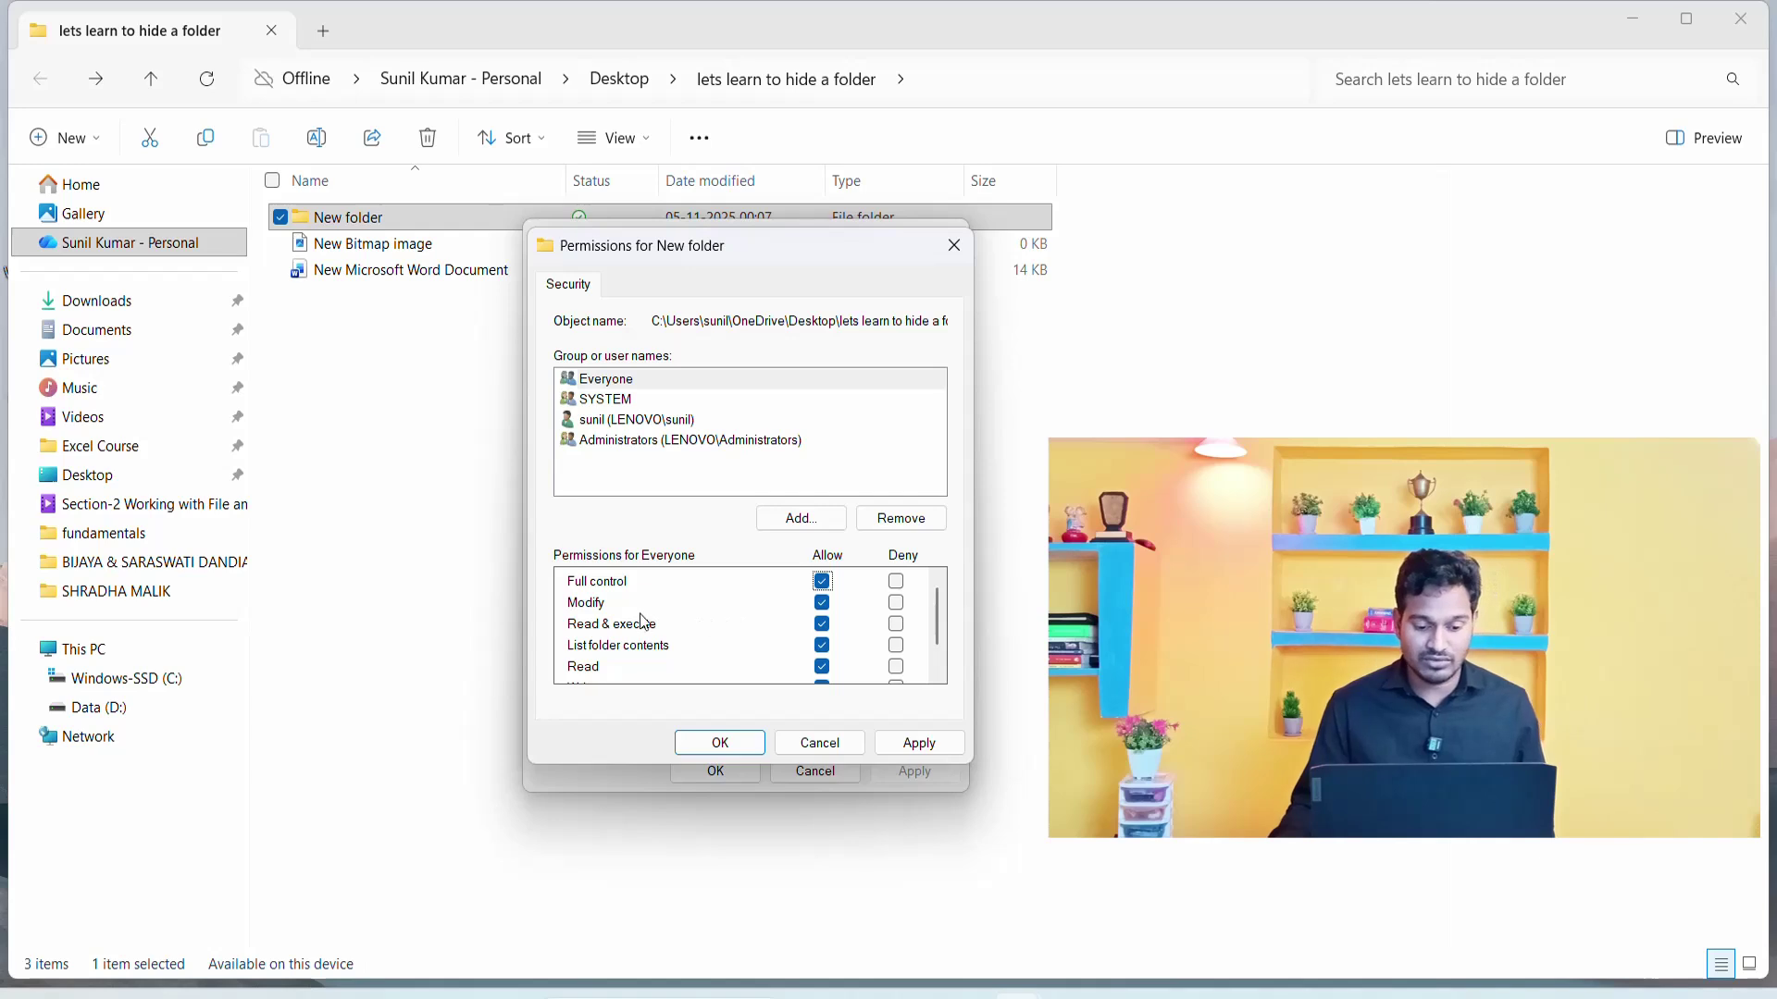
pyautogui.click(584, 609)
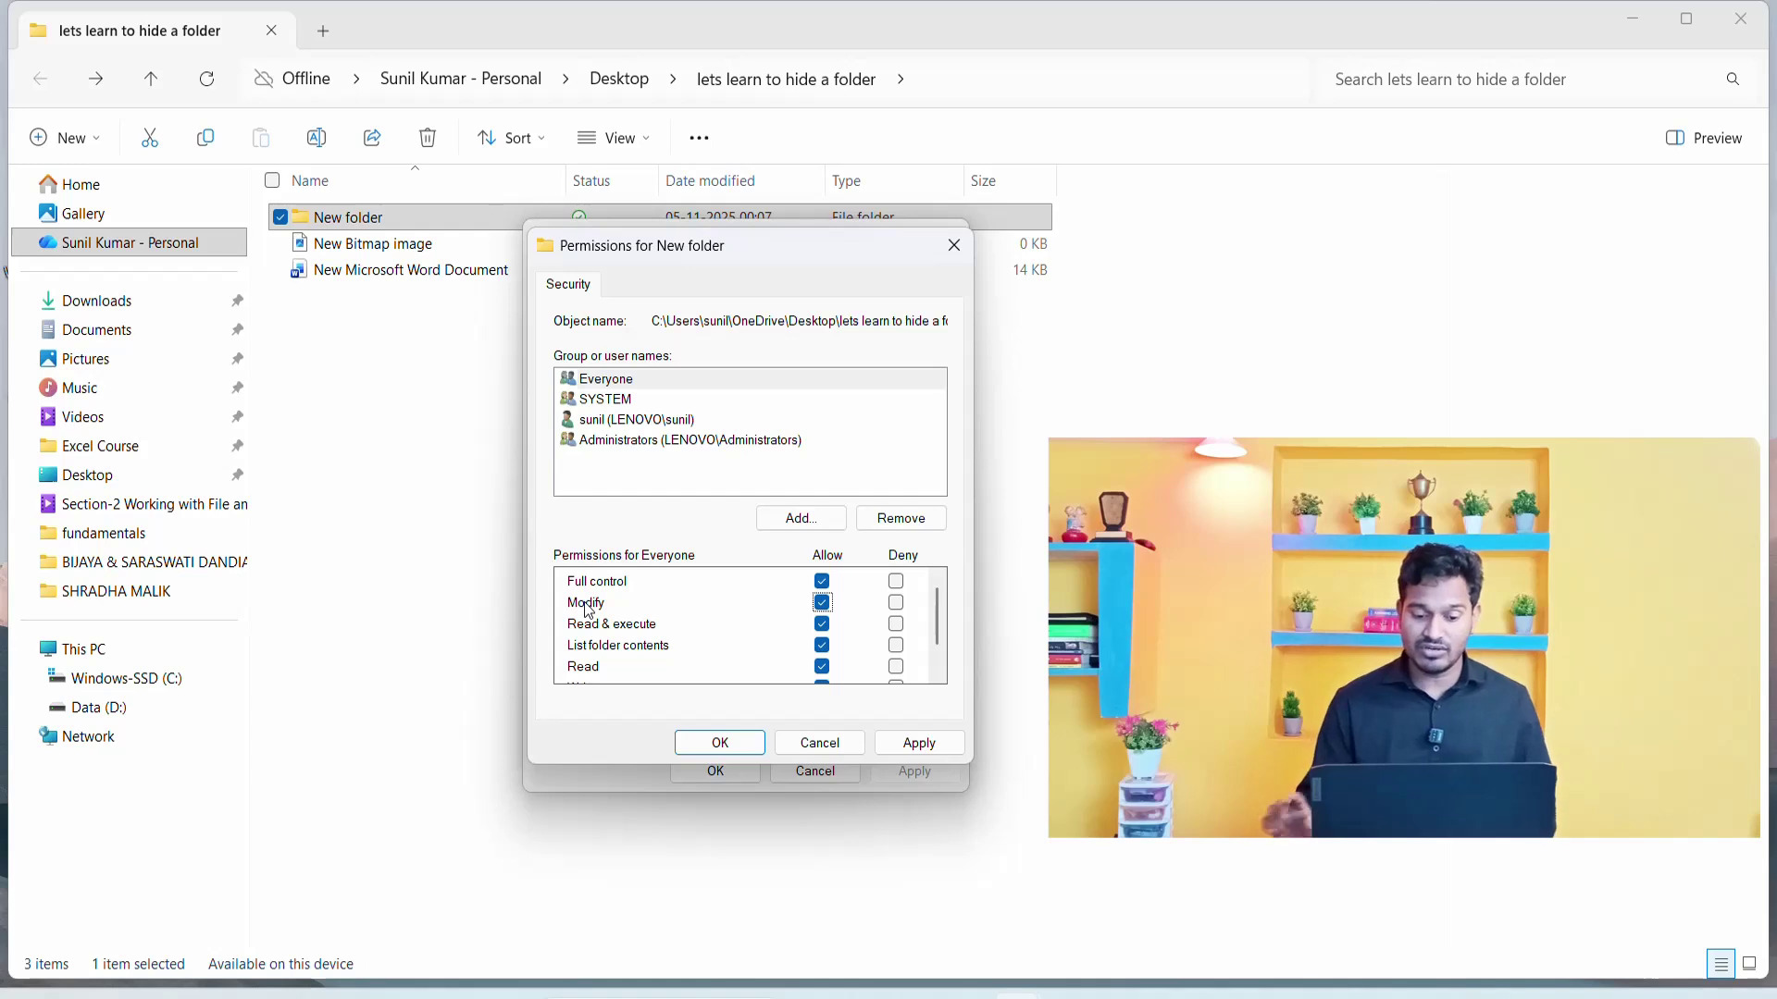
pyautogui.click(625, 629)
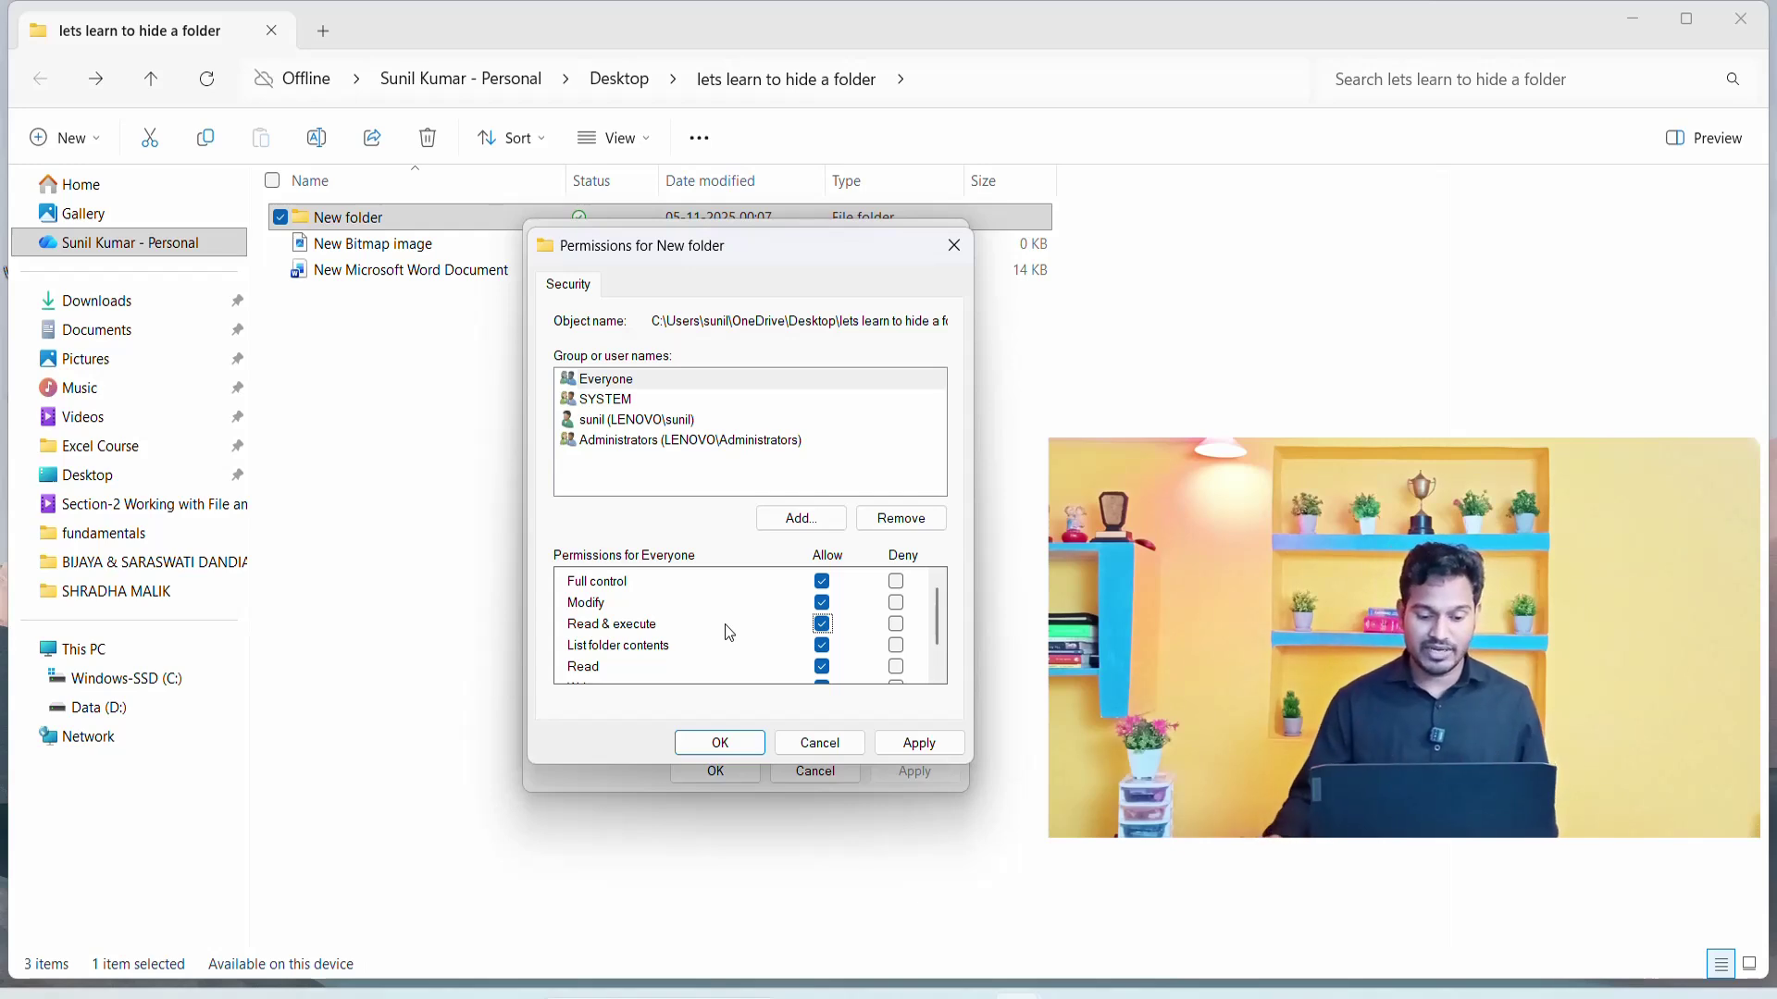
pyautogui.scroll(-1, 718, 640)
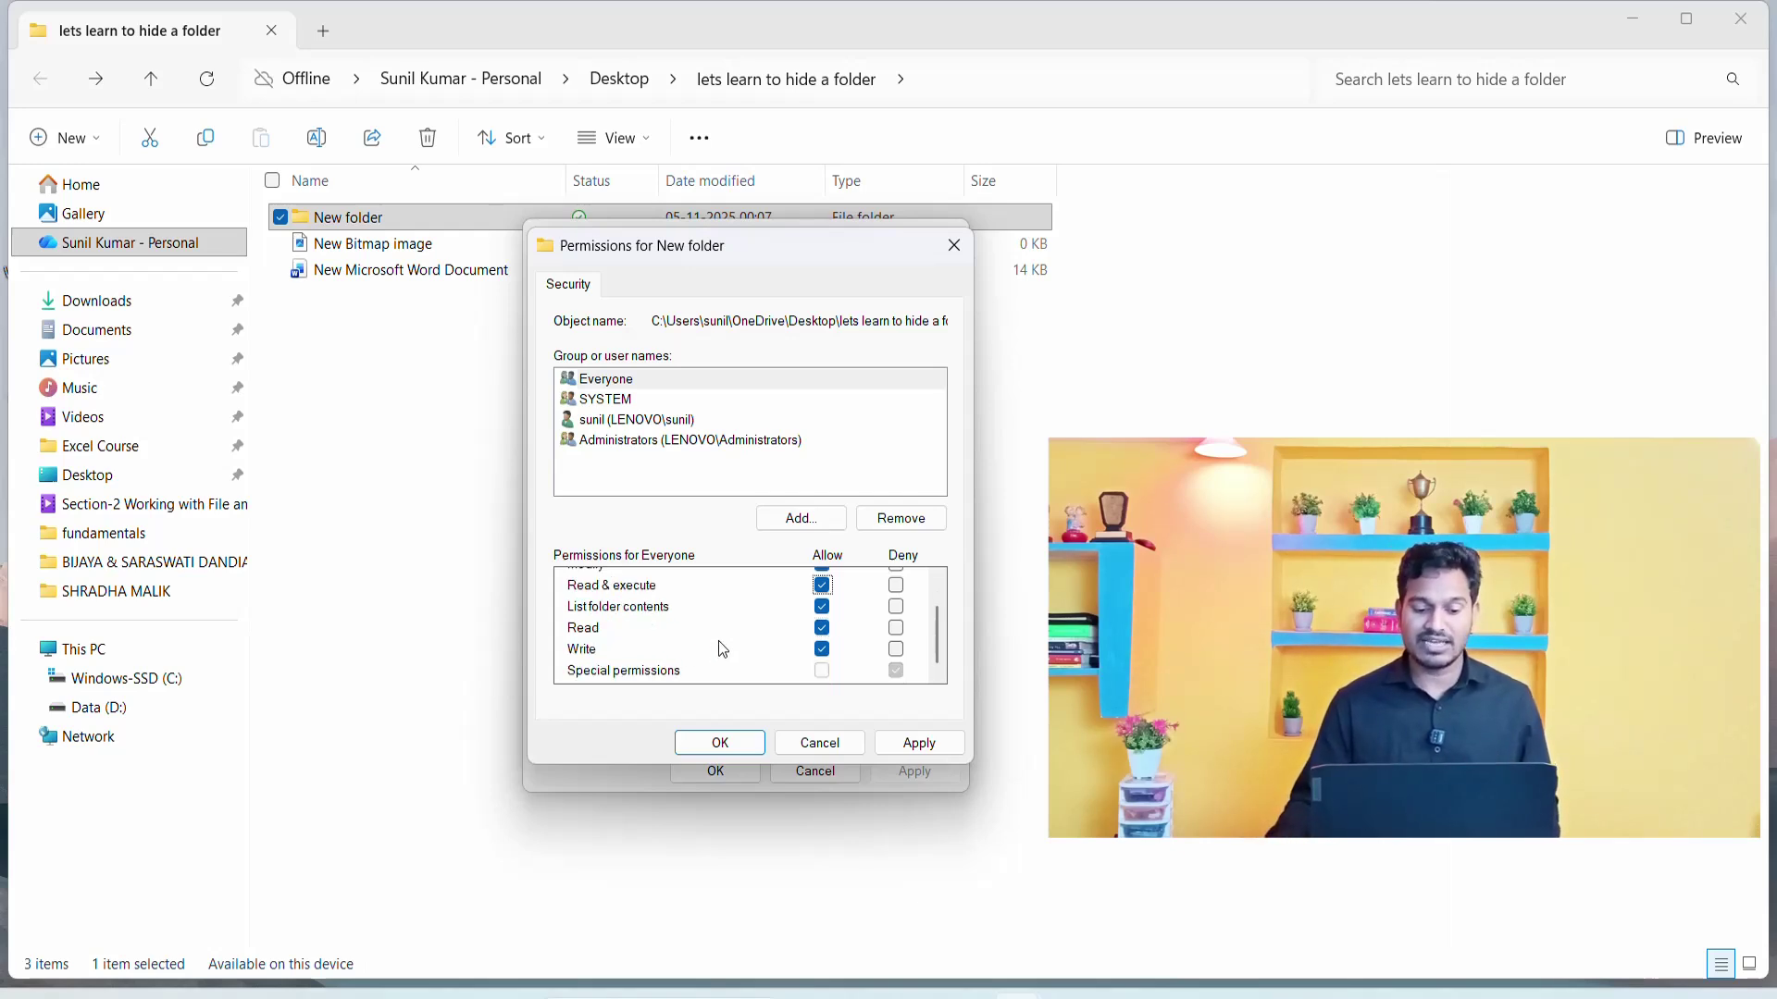
pyautogui.click(607, 652)
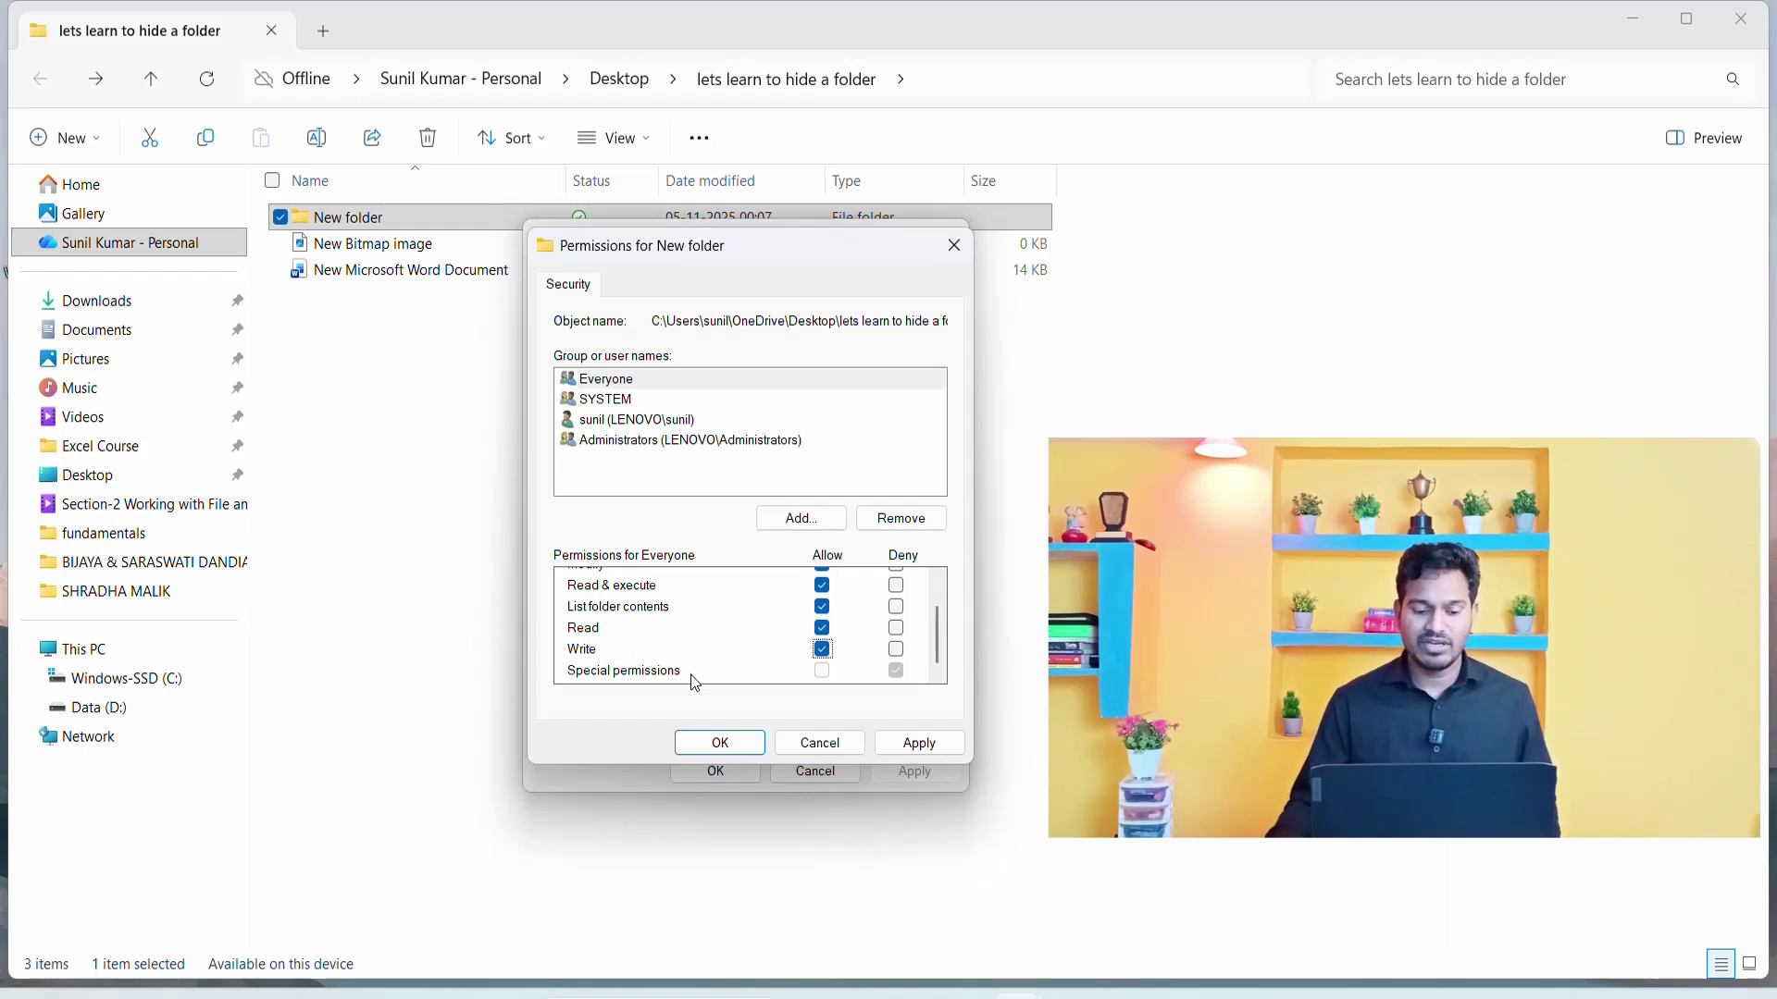
pyautogui.scroll(2, 713, 676)
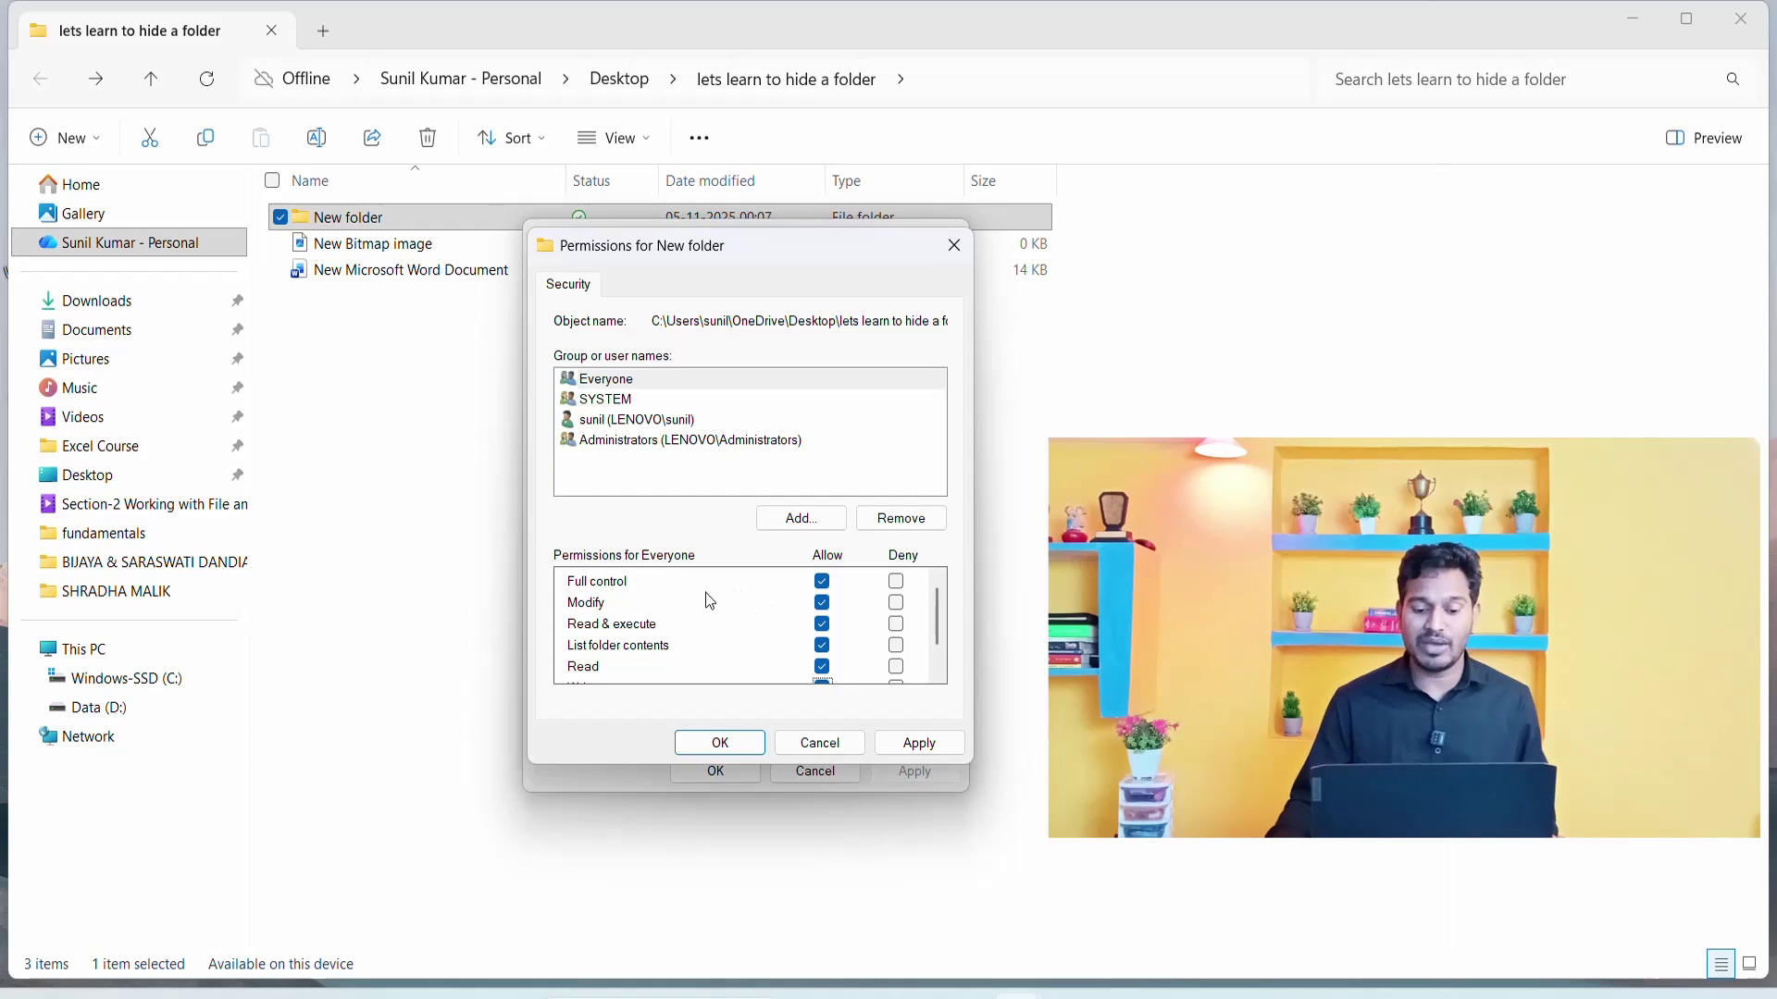
# - Deny Full control on New folder for the Everyone group and look through its individual permissions
pyautogui.click(622, 382)
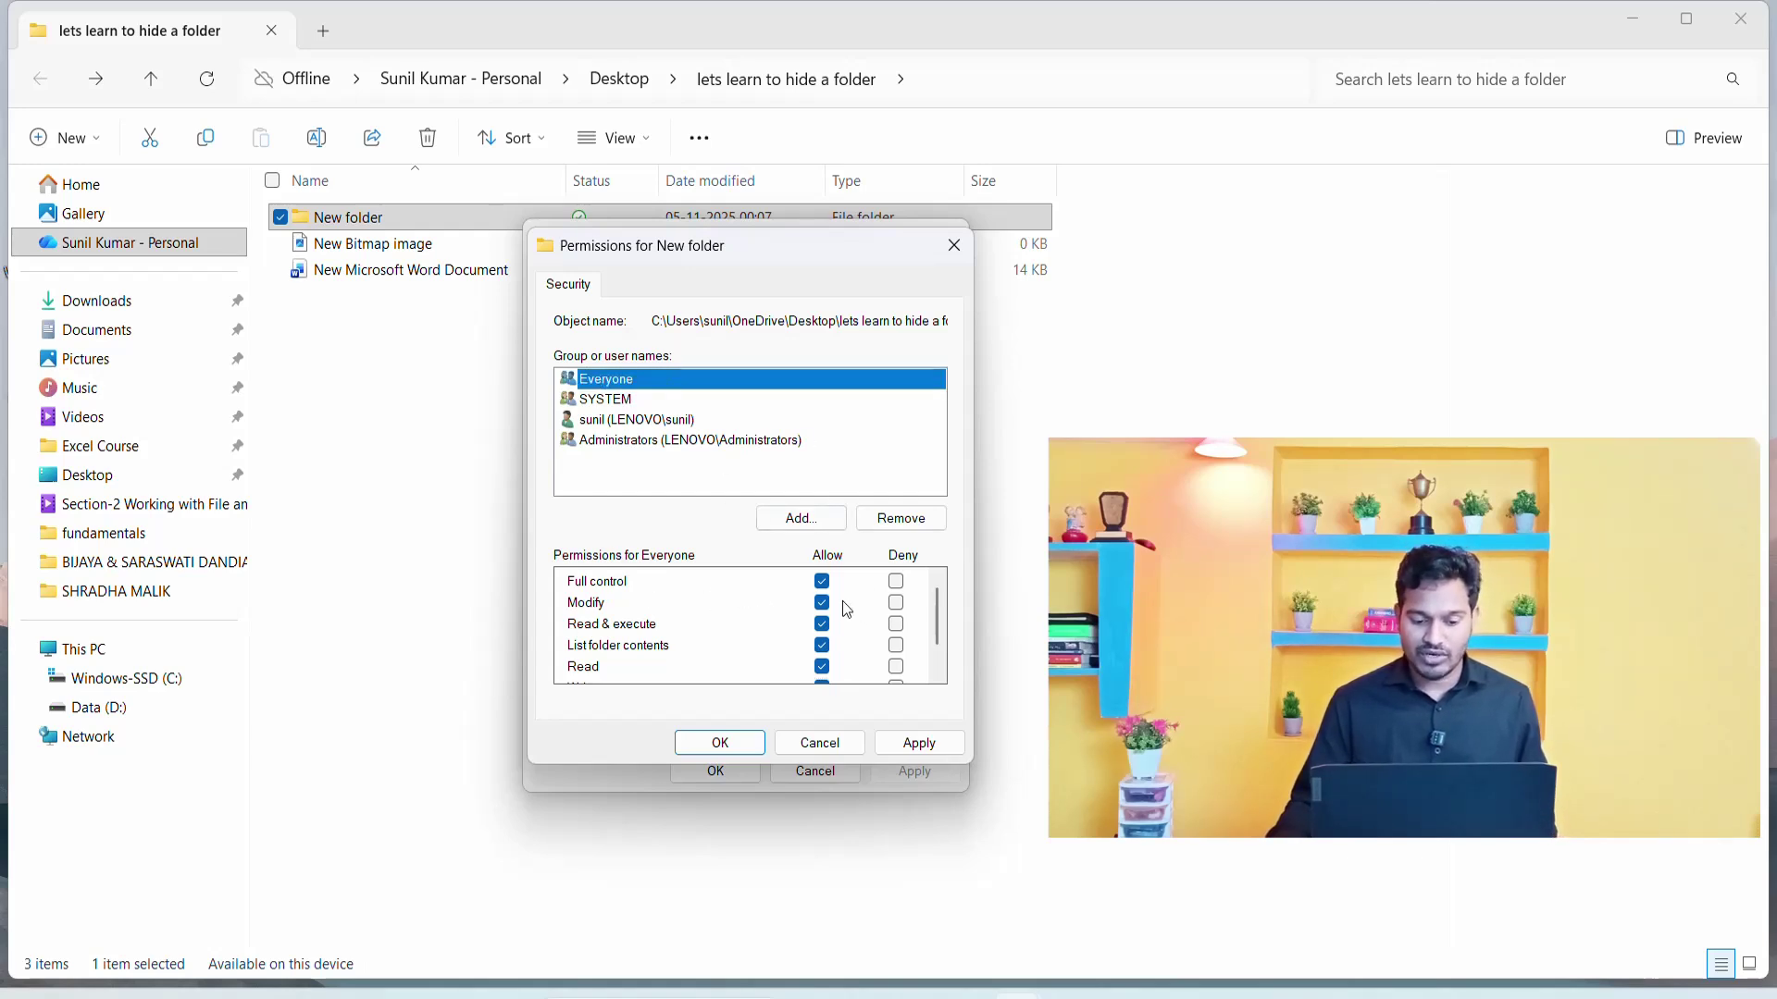
pyautogui.click(896, 583)
pyautogui.scroll(-1, 879, 611)
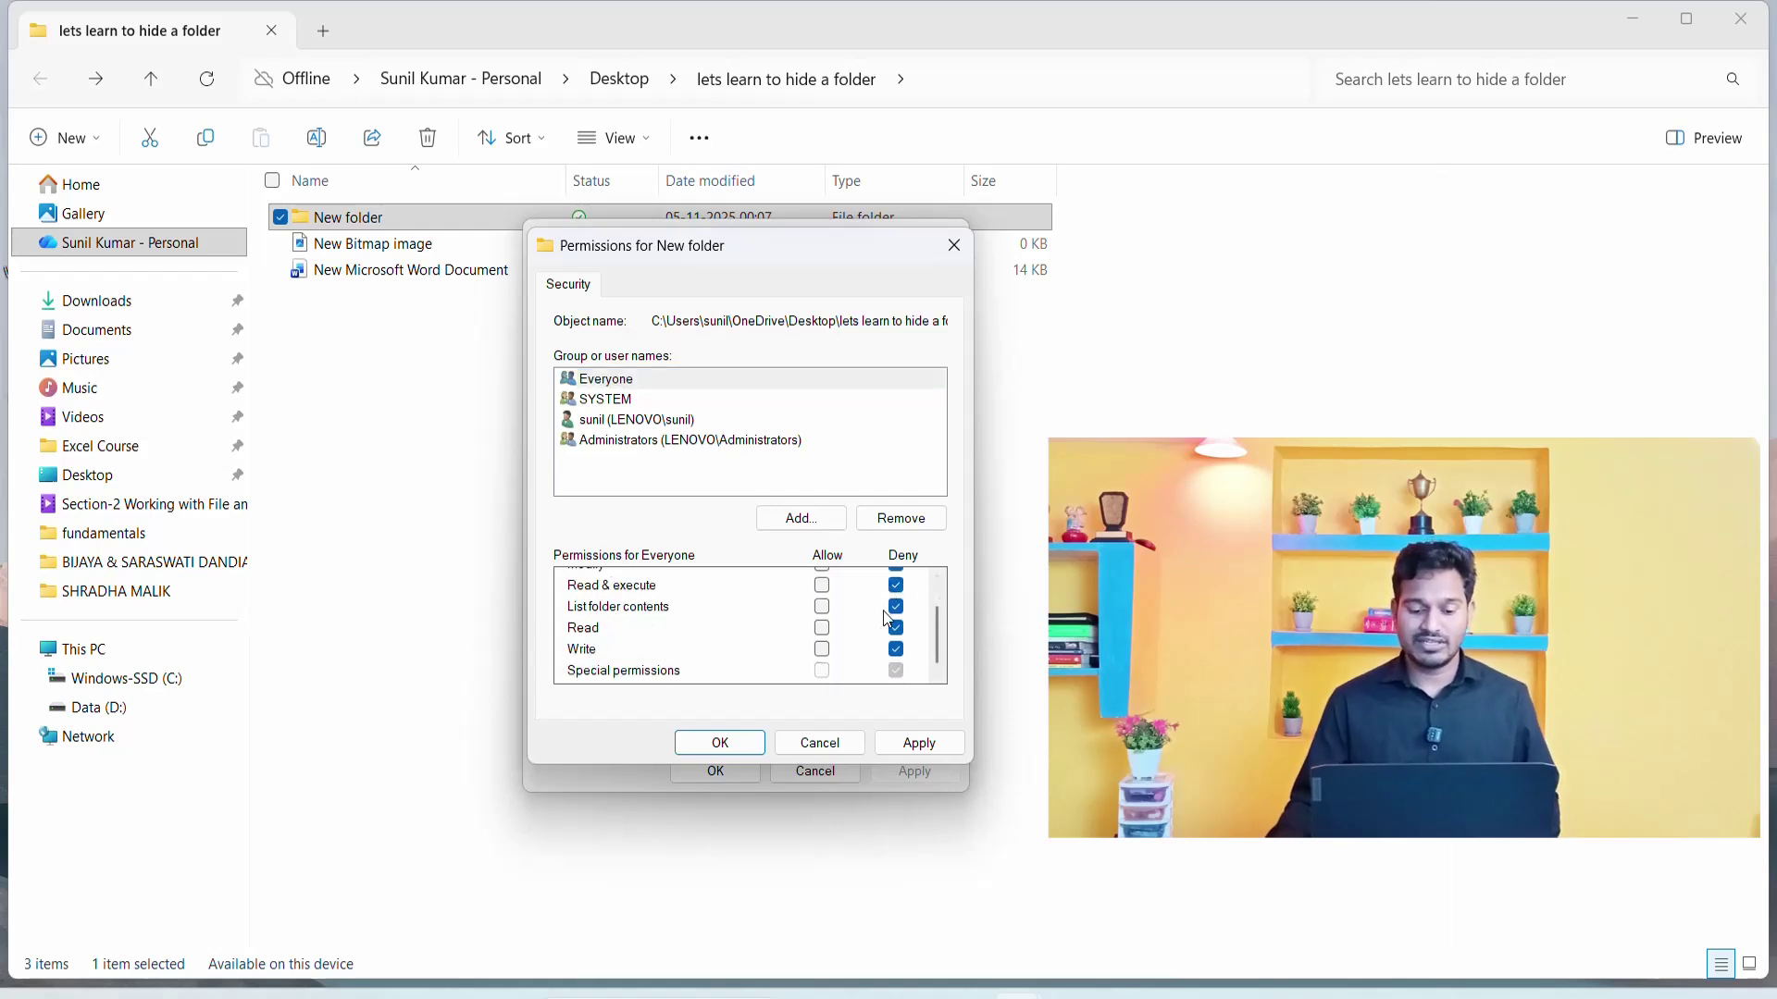
pyautogui.scroll(1, 884, 618)
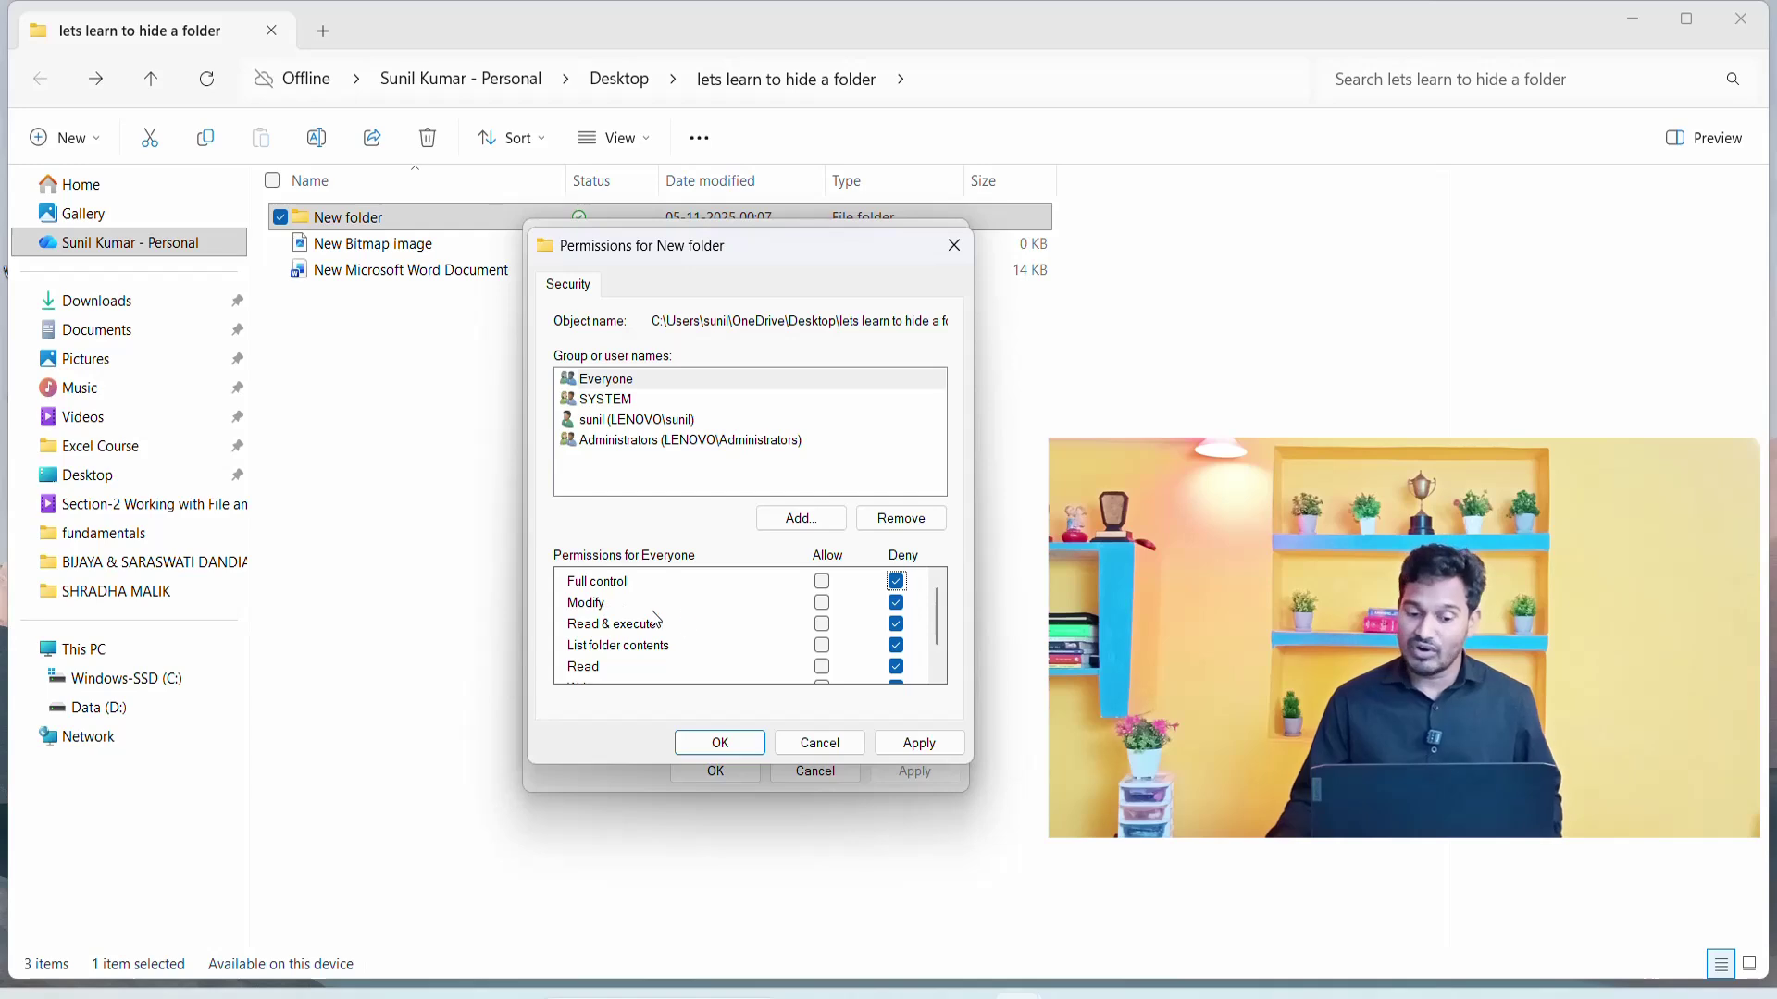
pyautogui.scroll(-1, 604, 622)
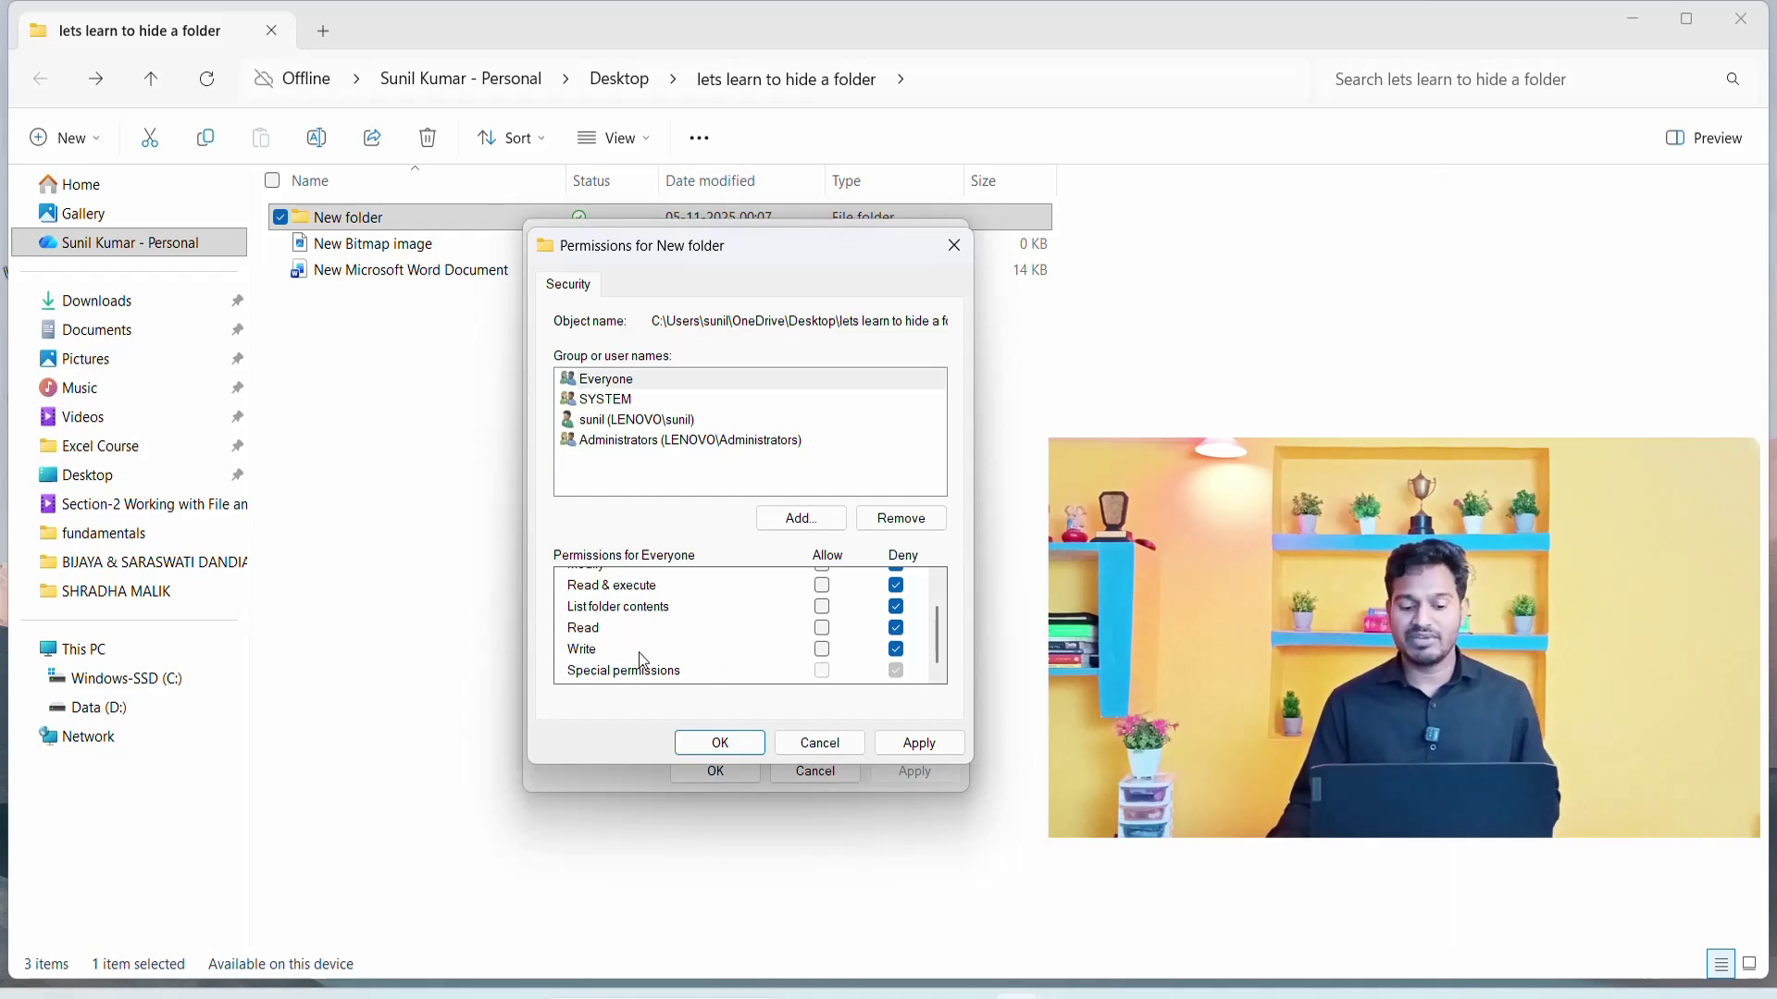
pyautogui.scroll(1, 810, 664)
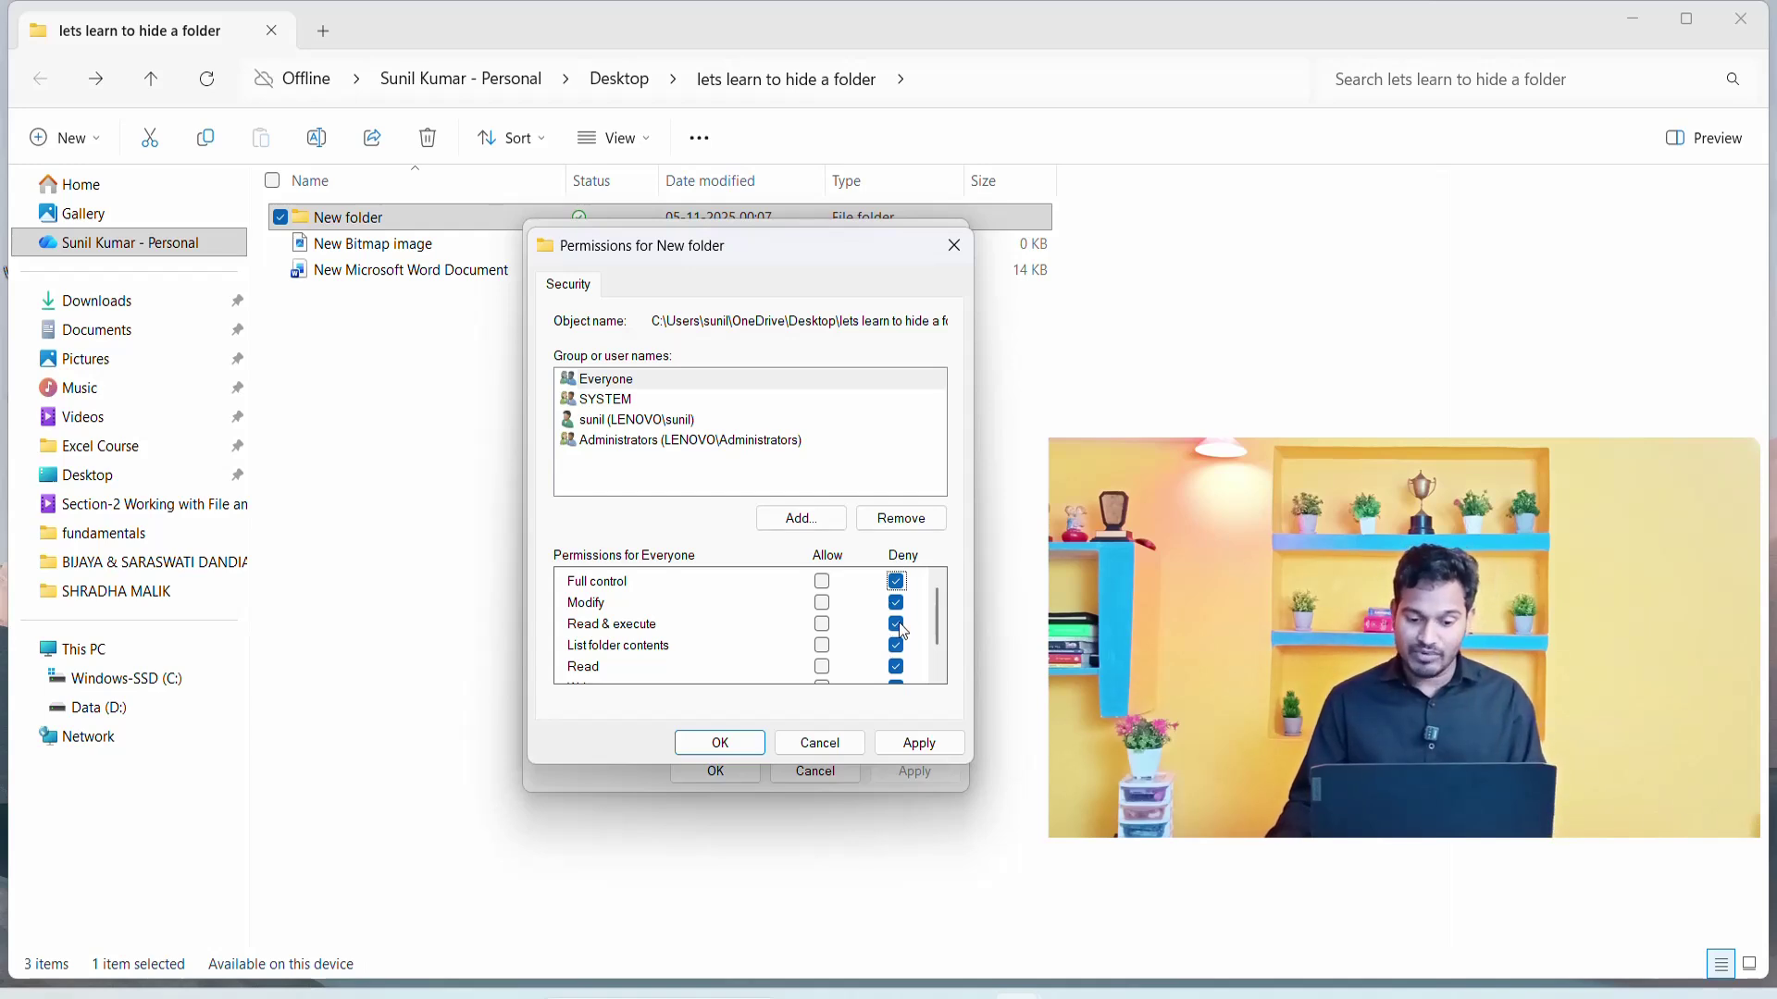
pyautogui.click(897, 581)
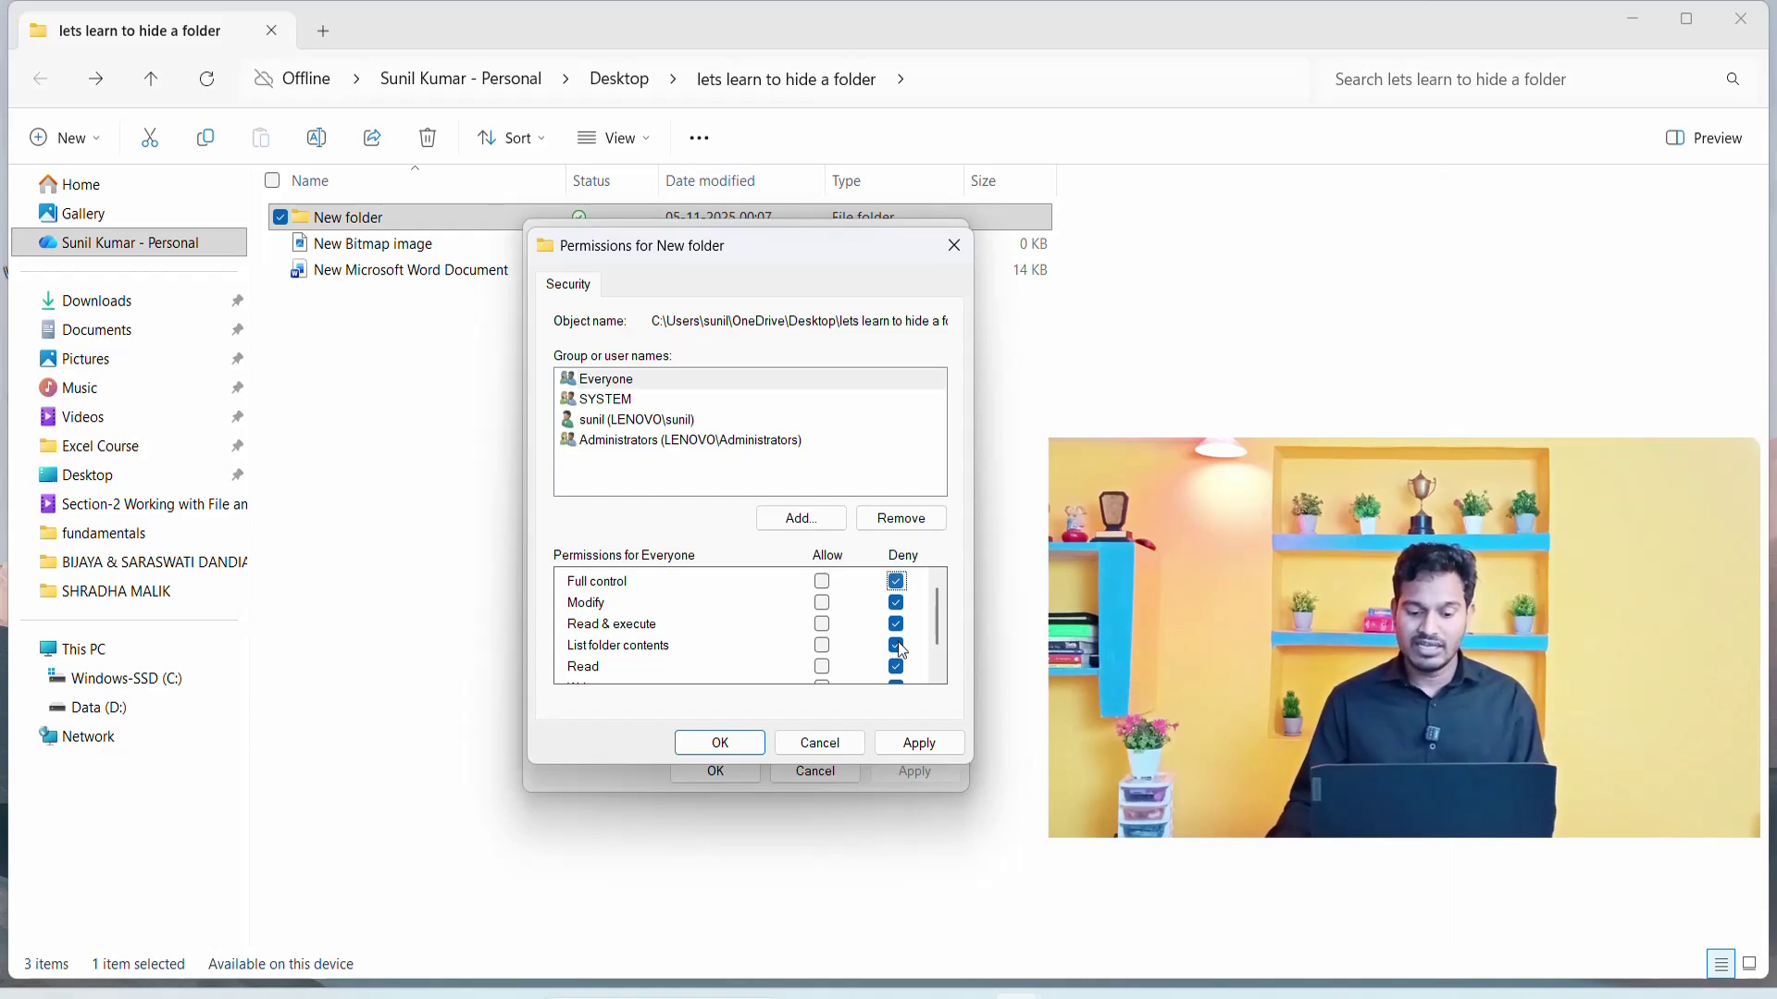
# - Apply the denied permissions for Everyone, accept the security warning and close New folder's properties
pyautogui.click(920, 744)
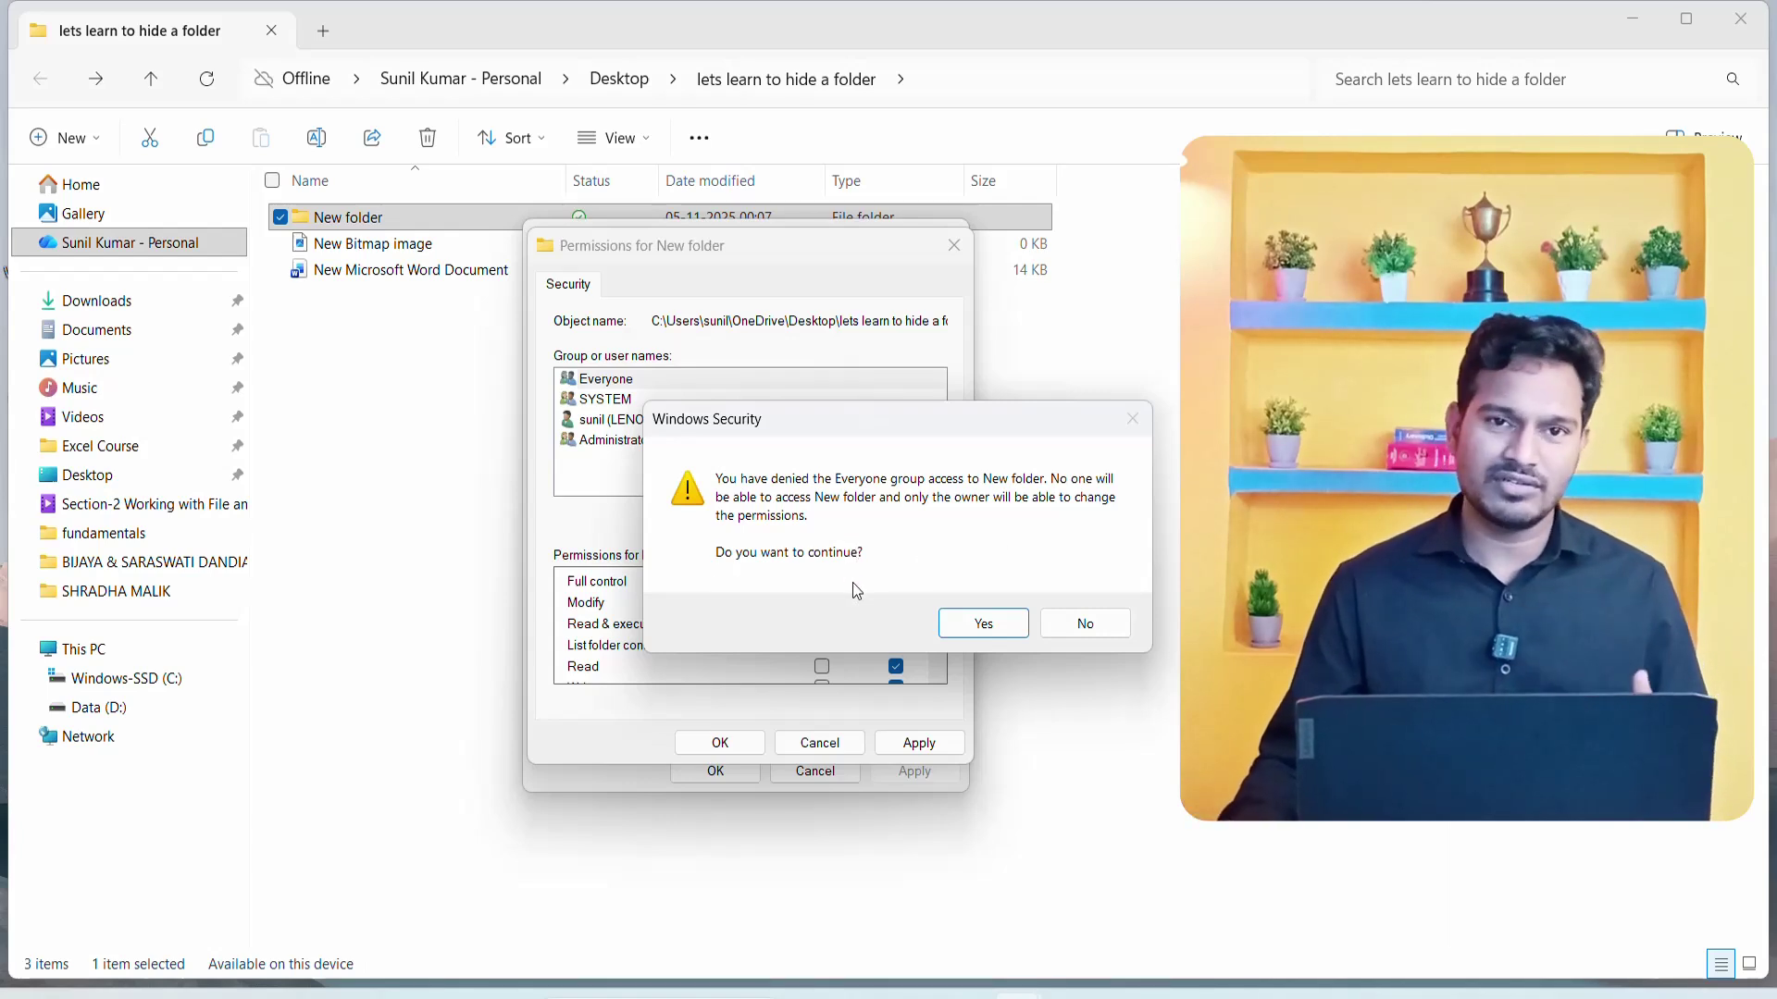
pyautogui.click(979, 623)
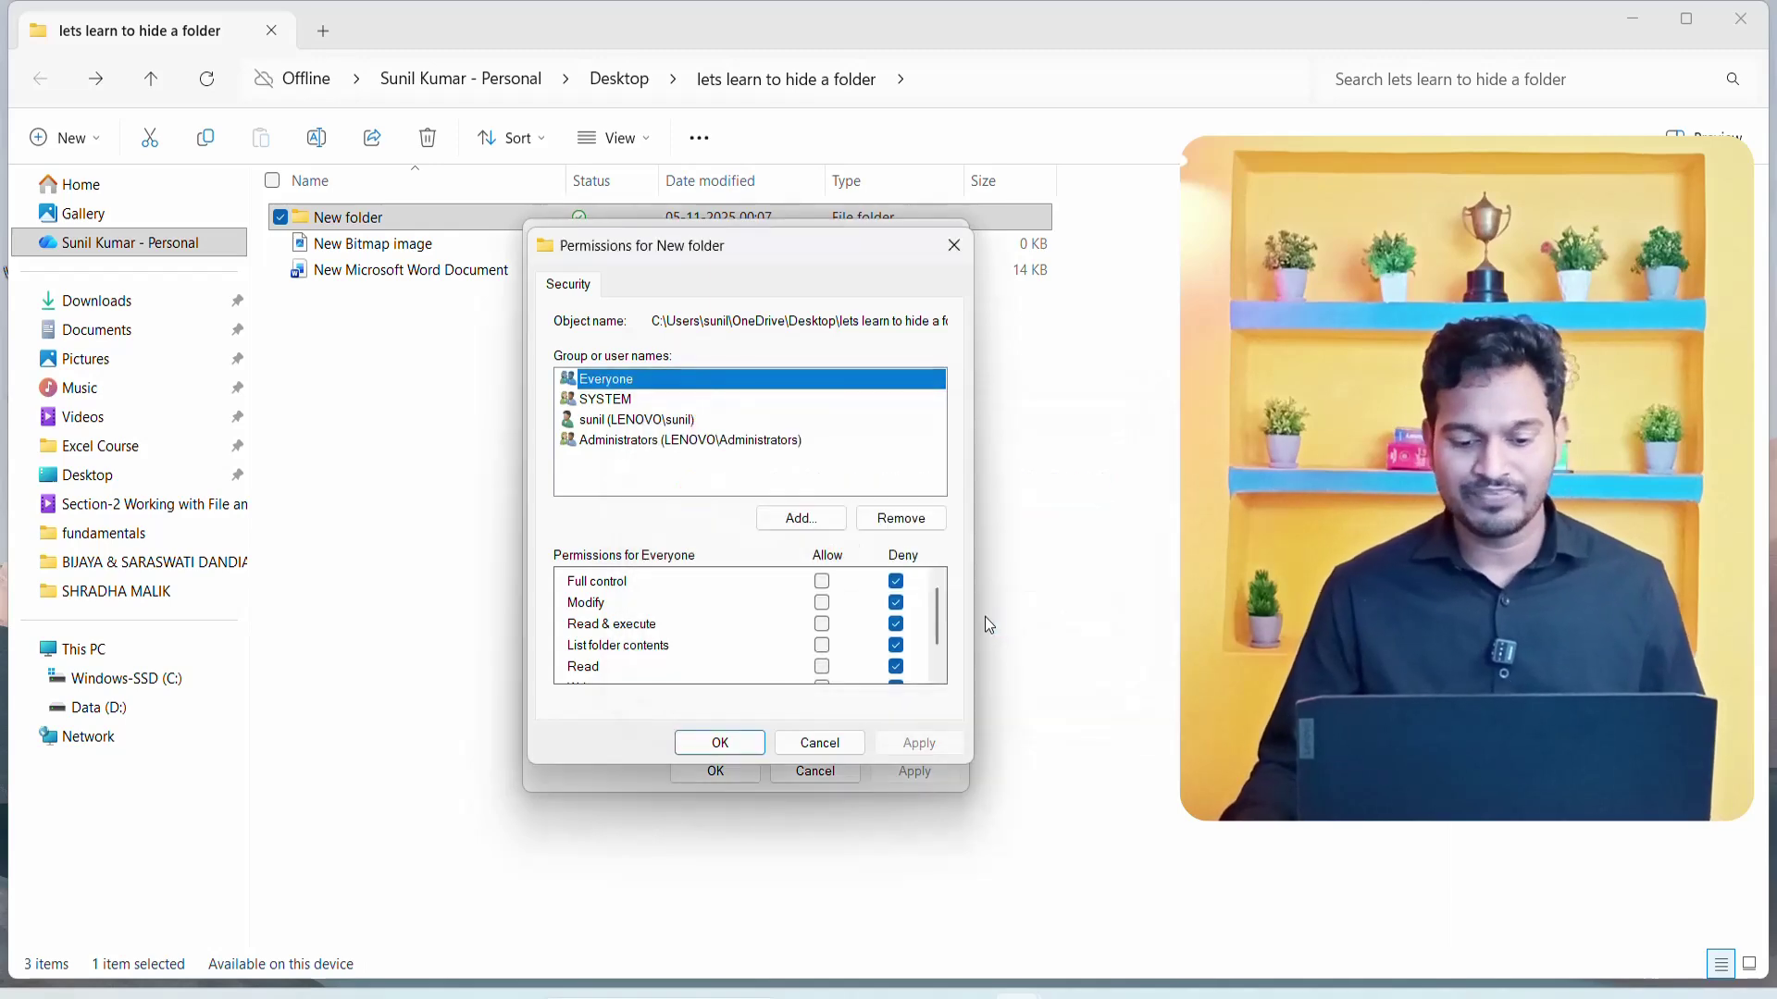
pyautogui.click(712, 742)
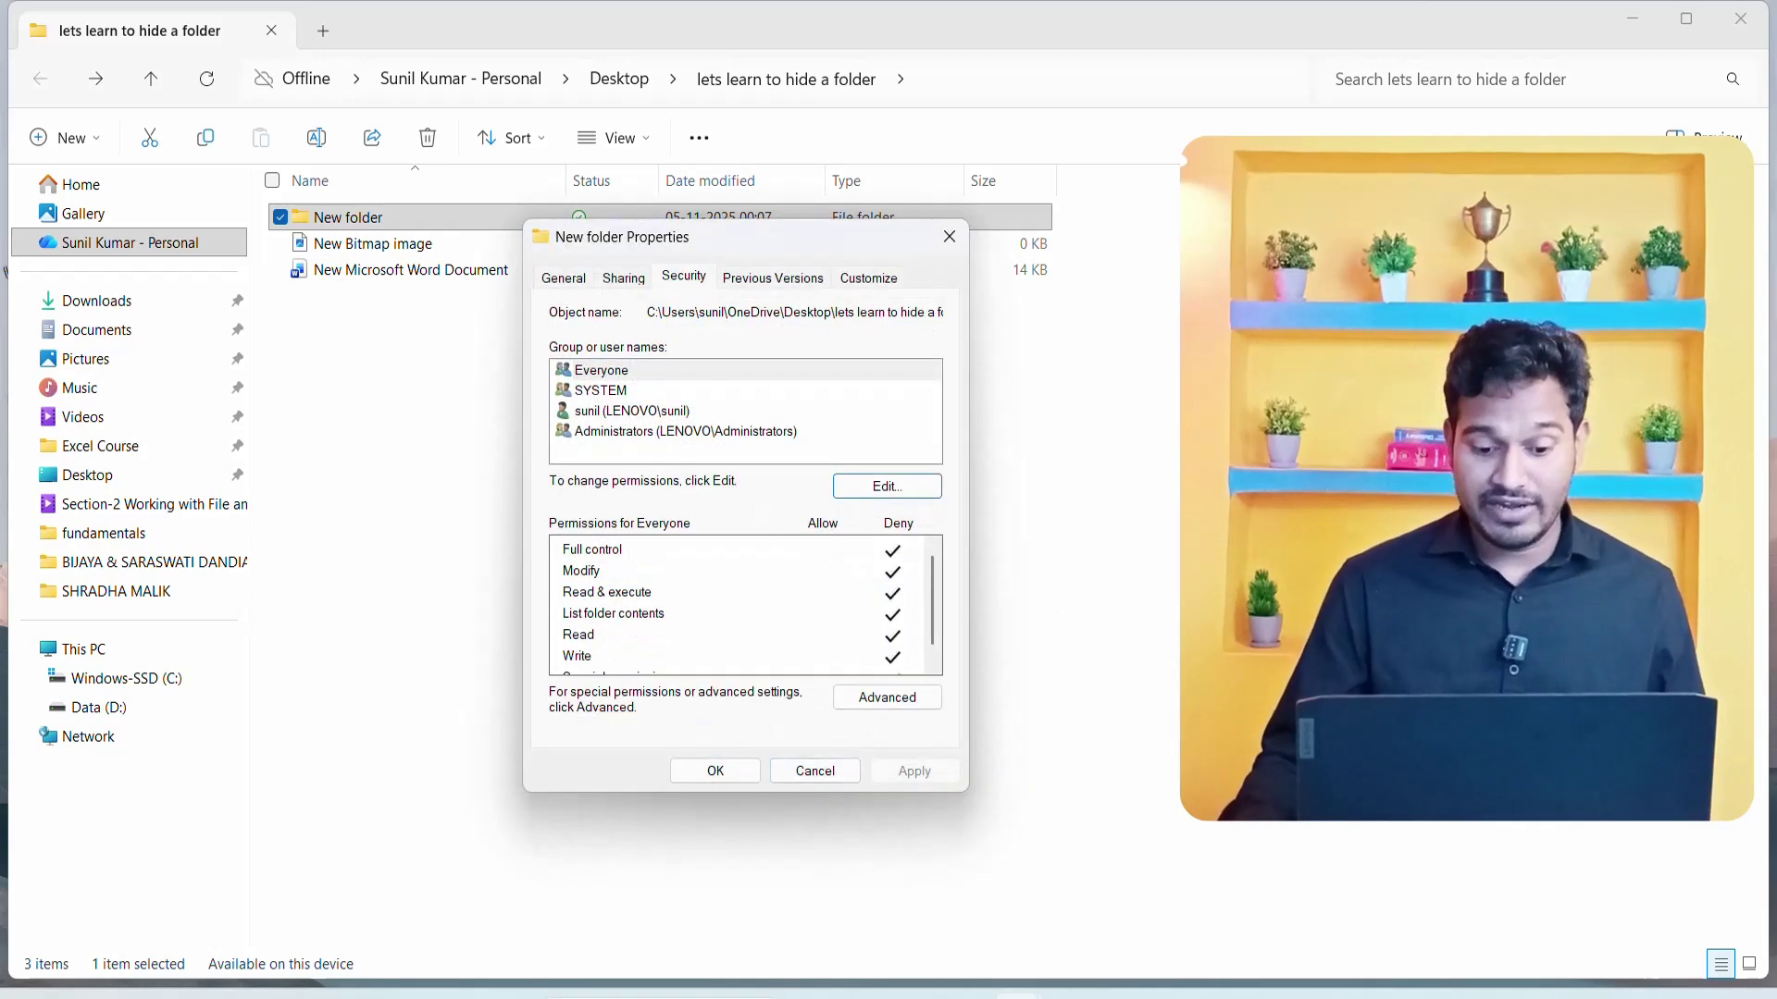
pyautogui.click(710, 782)
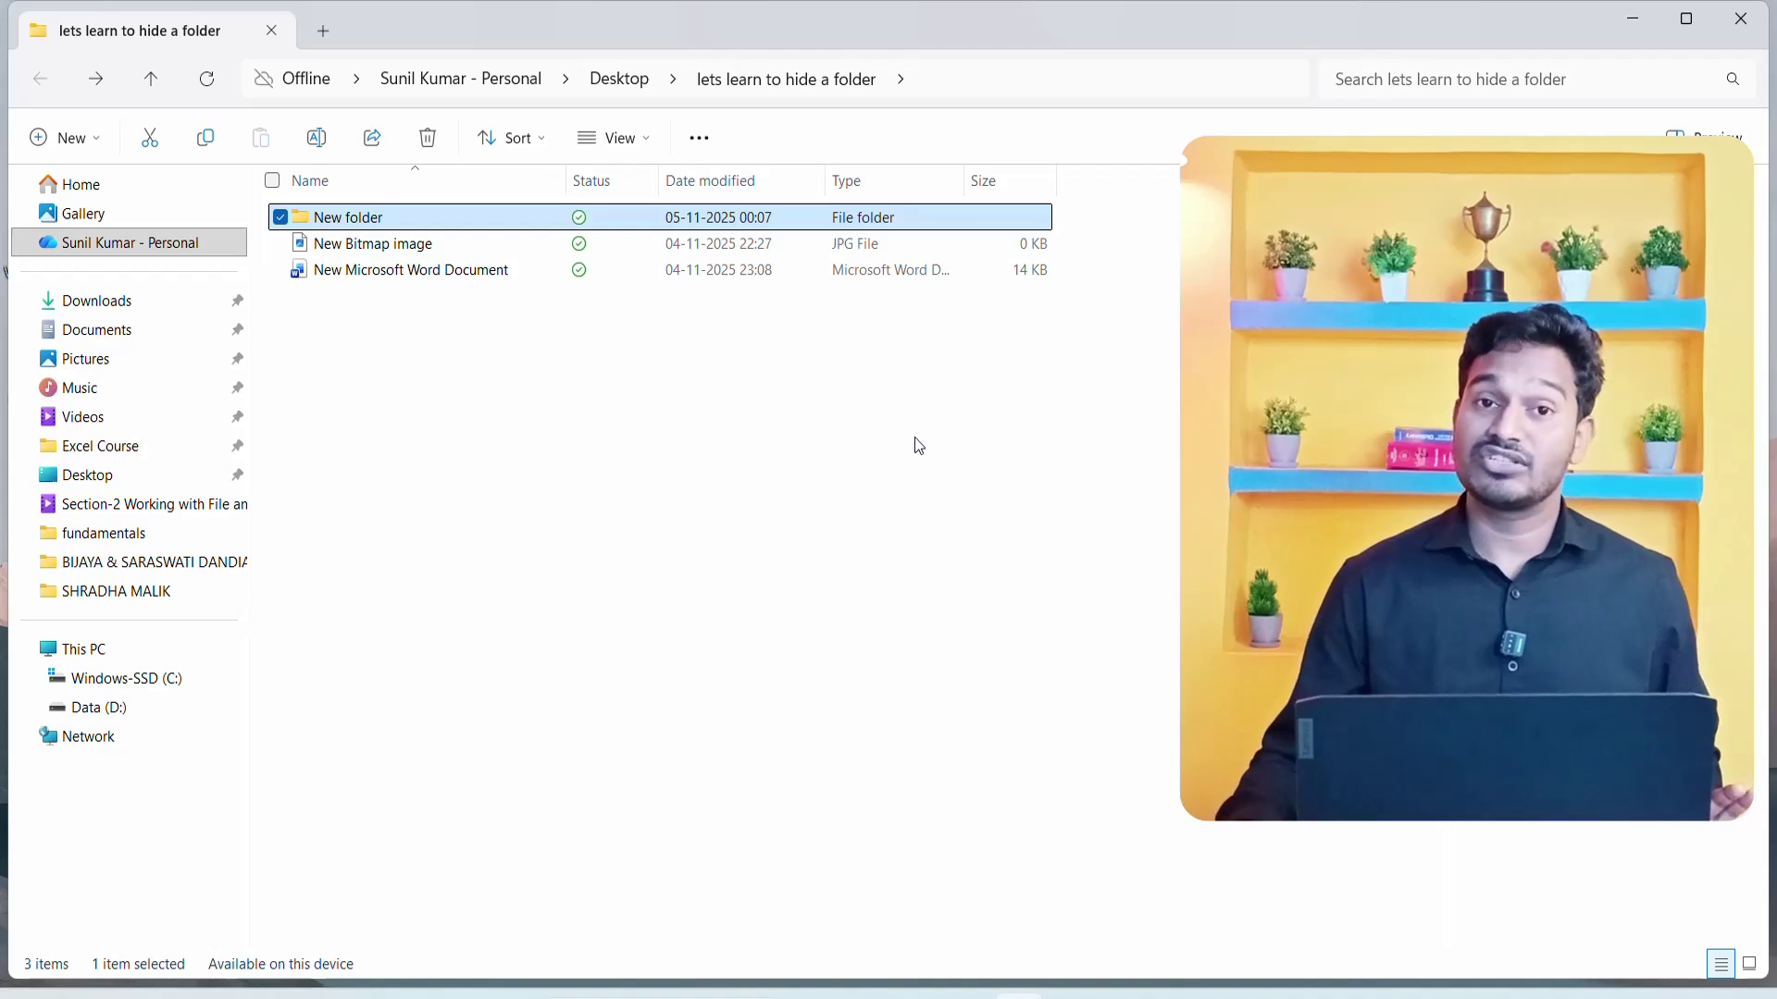
# - Try to open New folder with permanent access, check its security settings from the denial message, and dismiss both
pyautogui.doubleClick(629, 222)
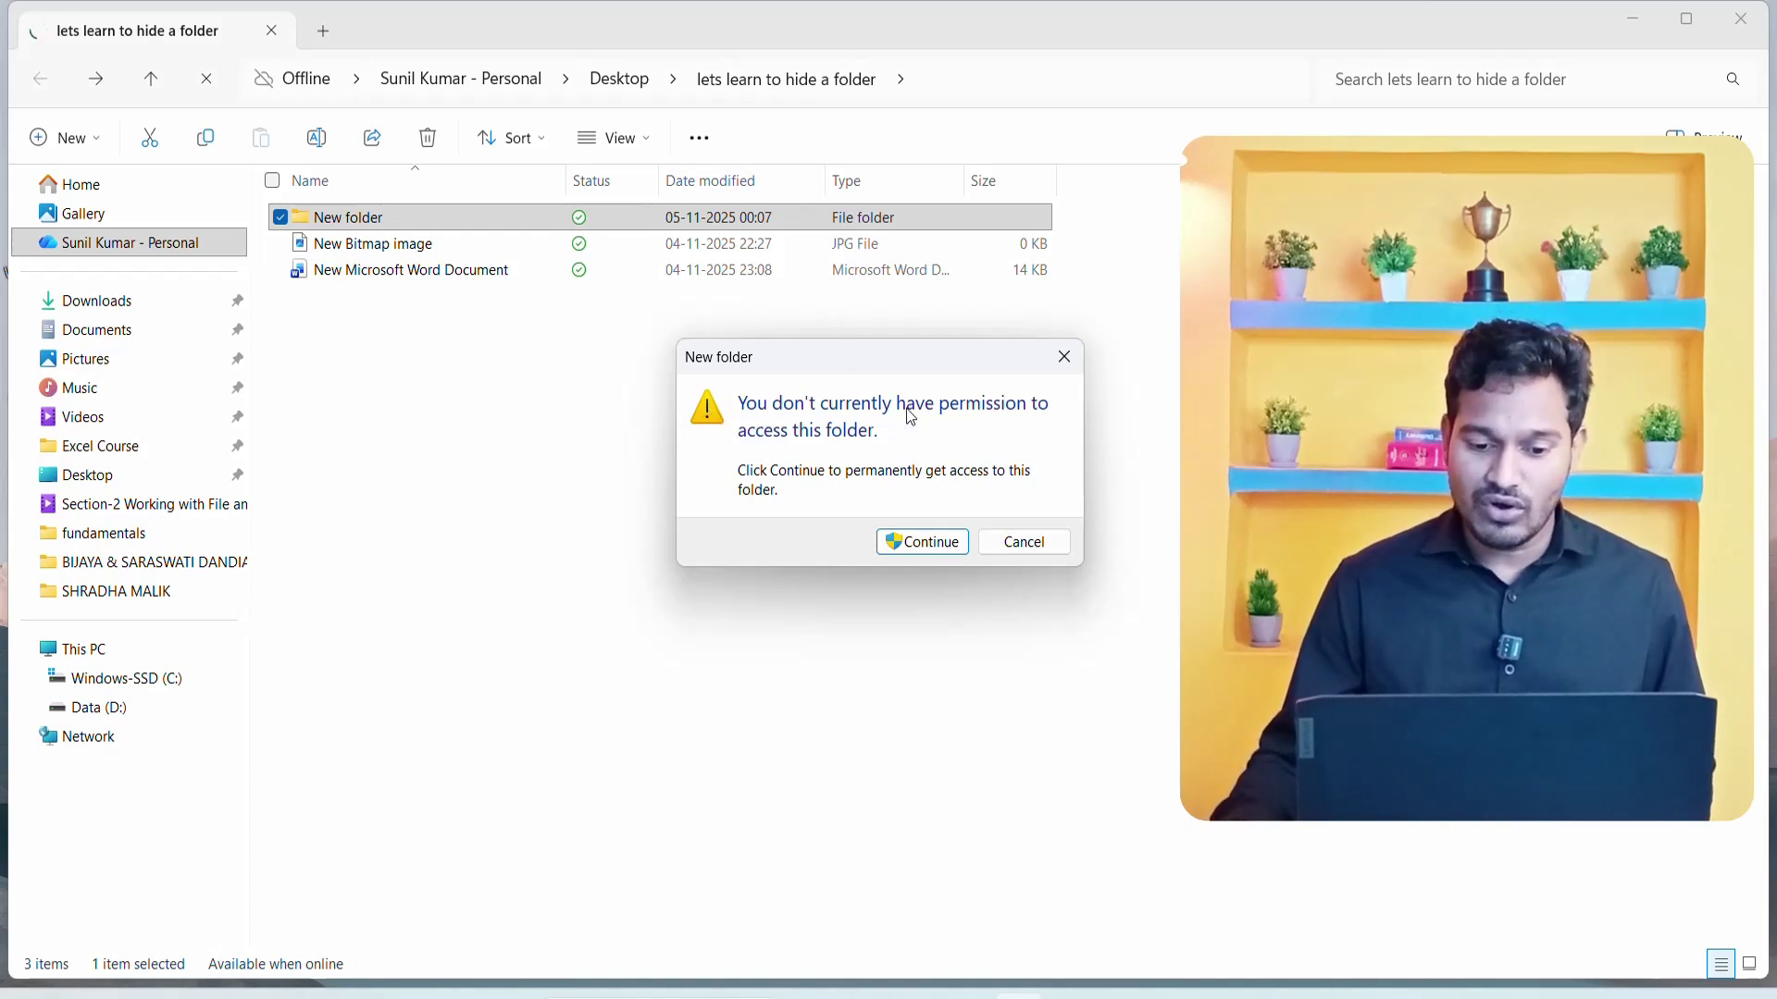
pyautogui.moveTo(984, 368); pyautogui.dragTo(805, 371)
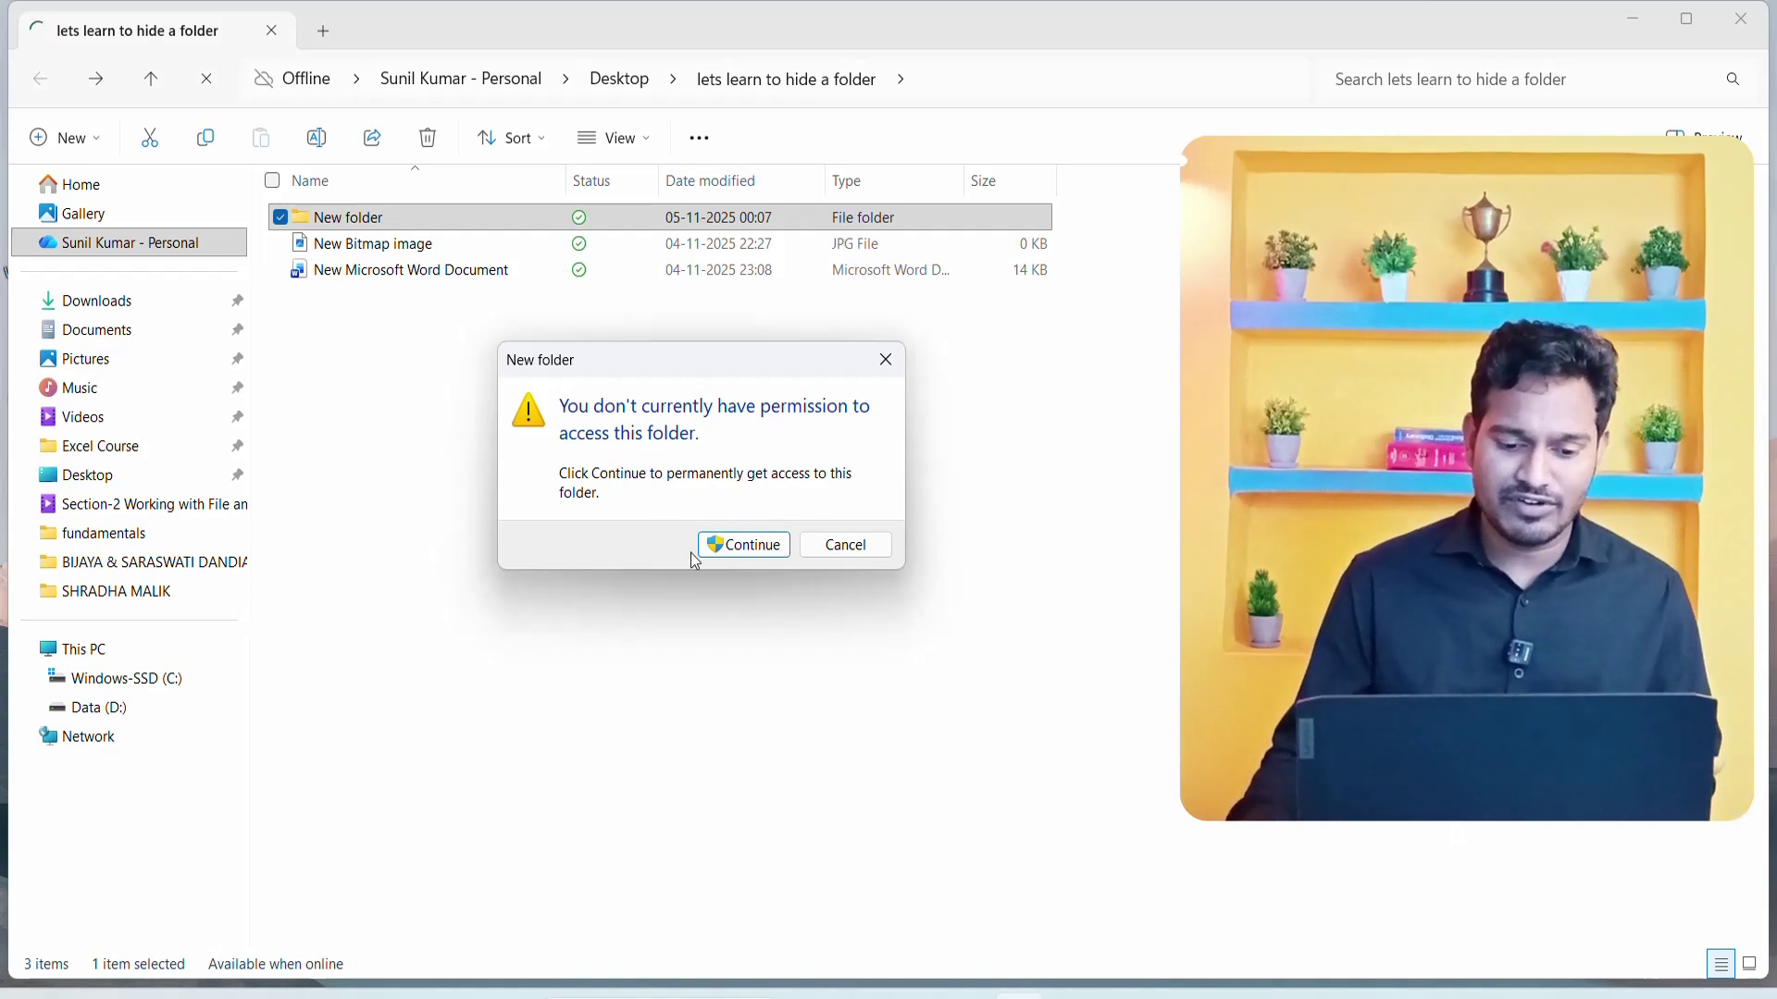
pyautogui.click(754, 549)
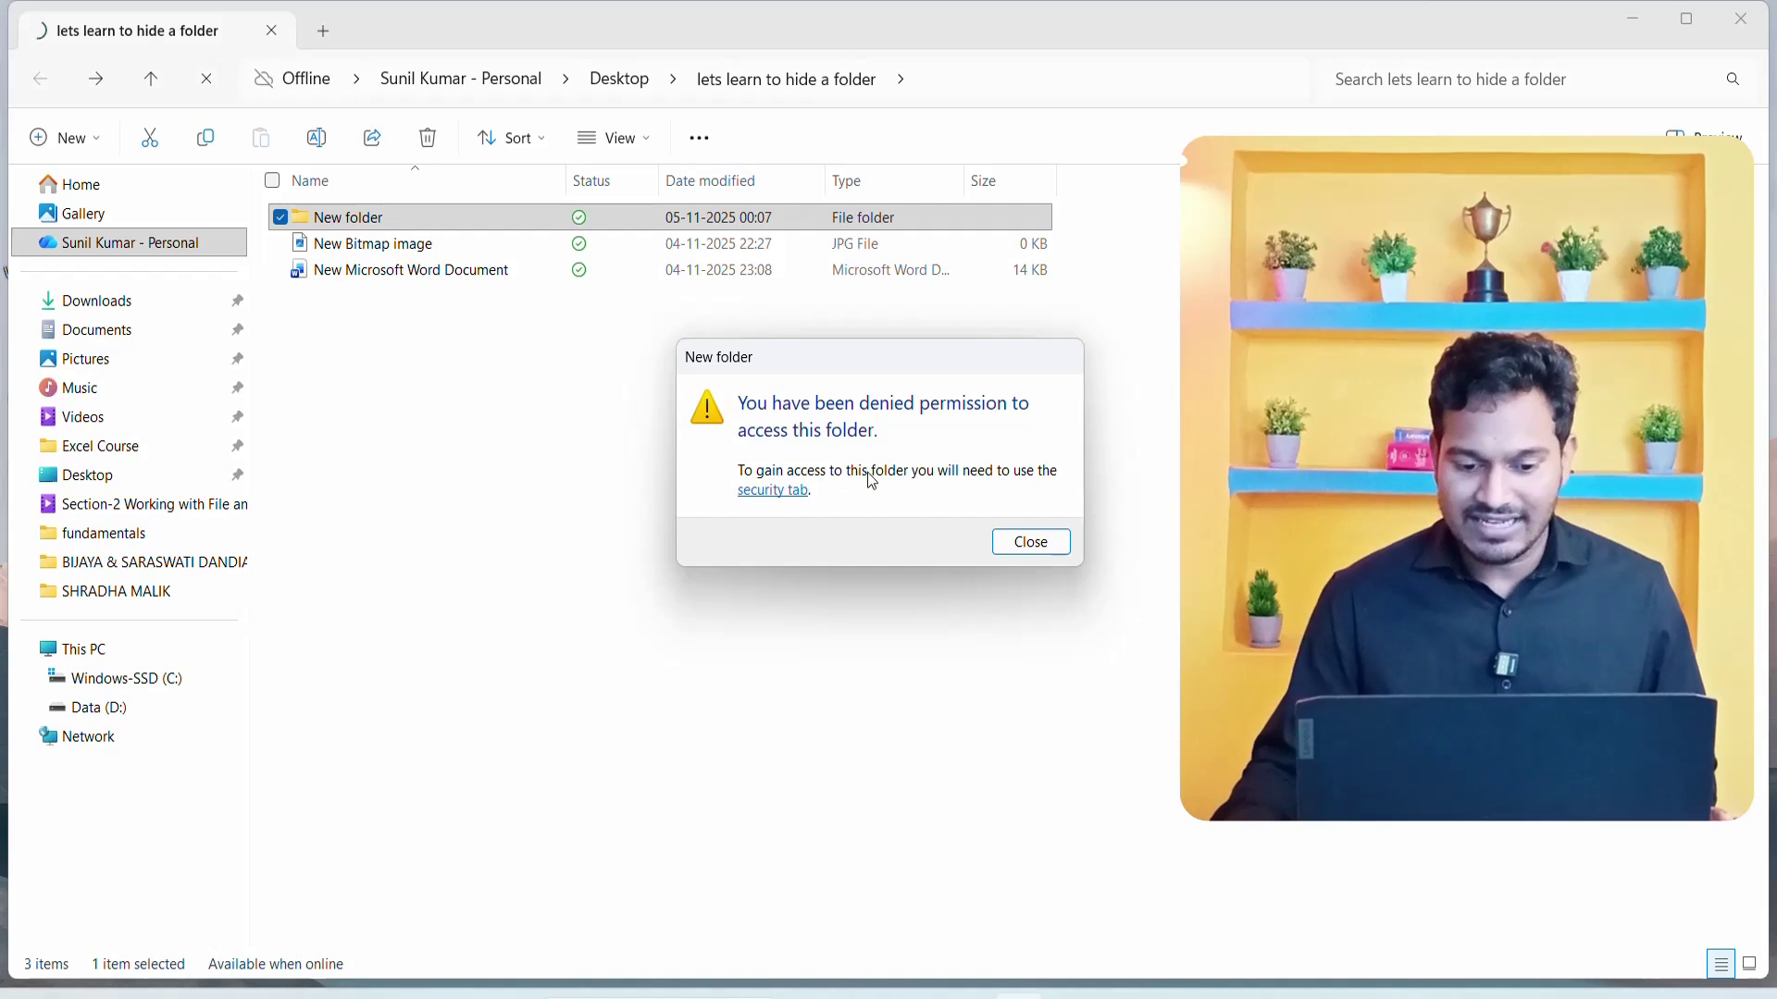
pyautogui.click(776, 492)
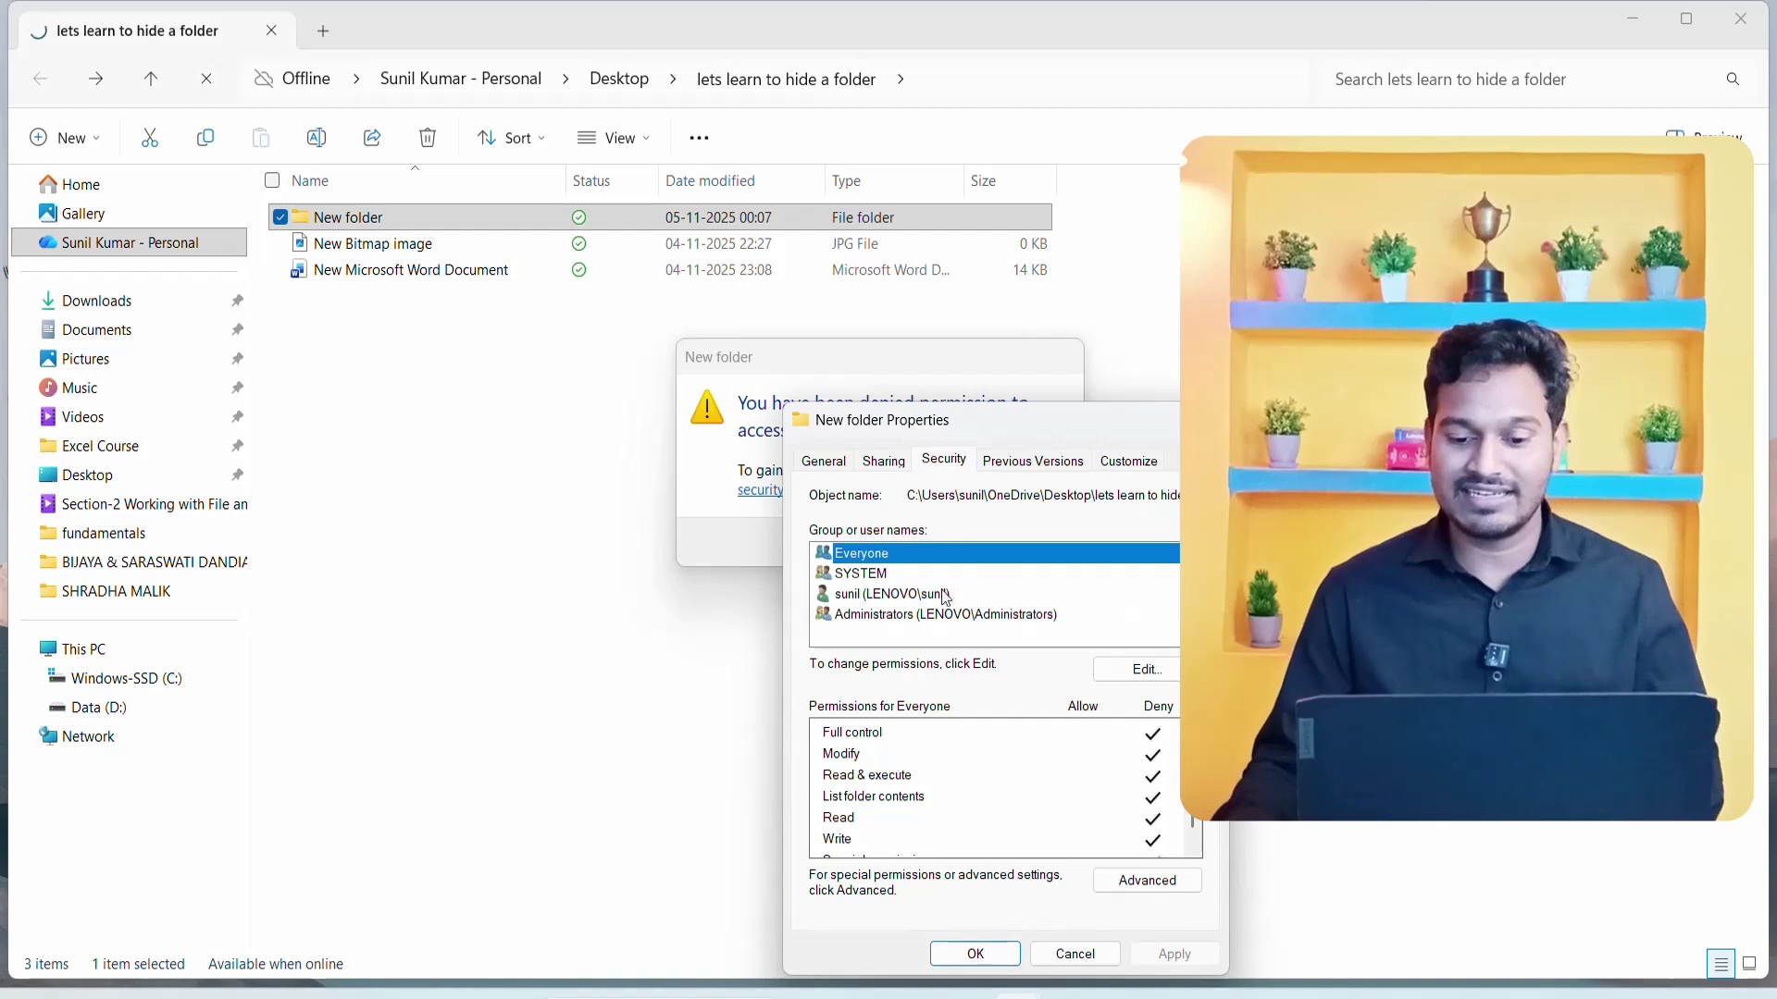
pyautogui.click(1206, 417)
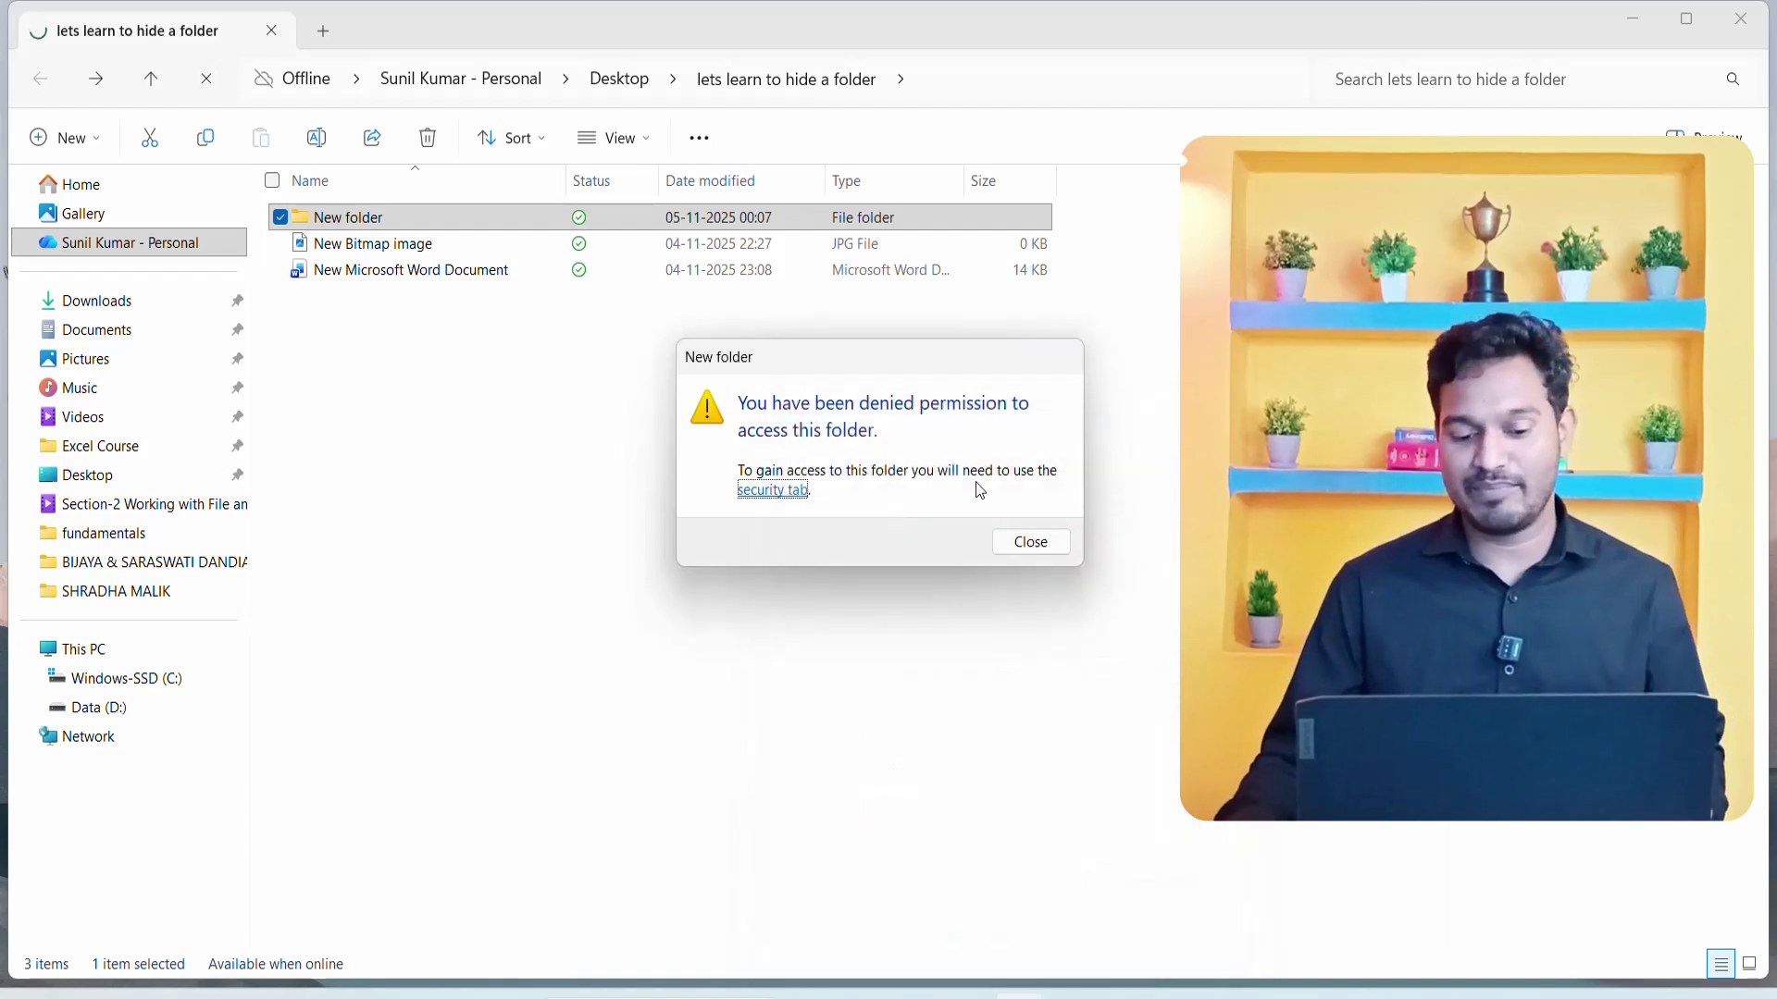
pyautogui.click(1017, 546)
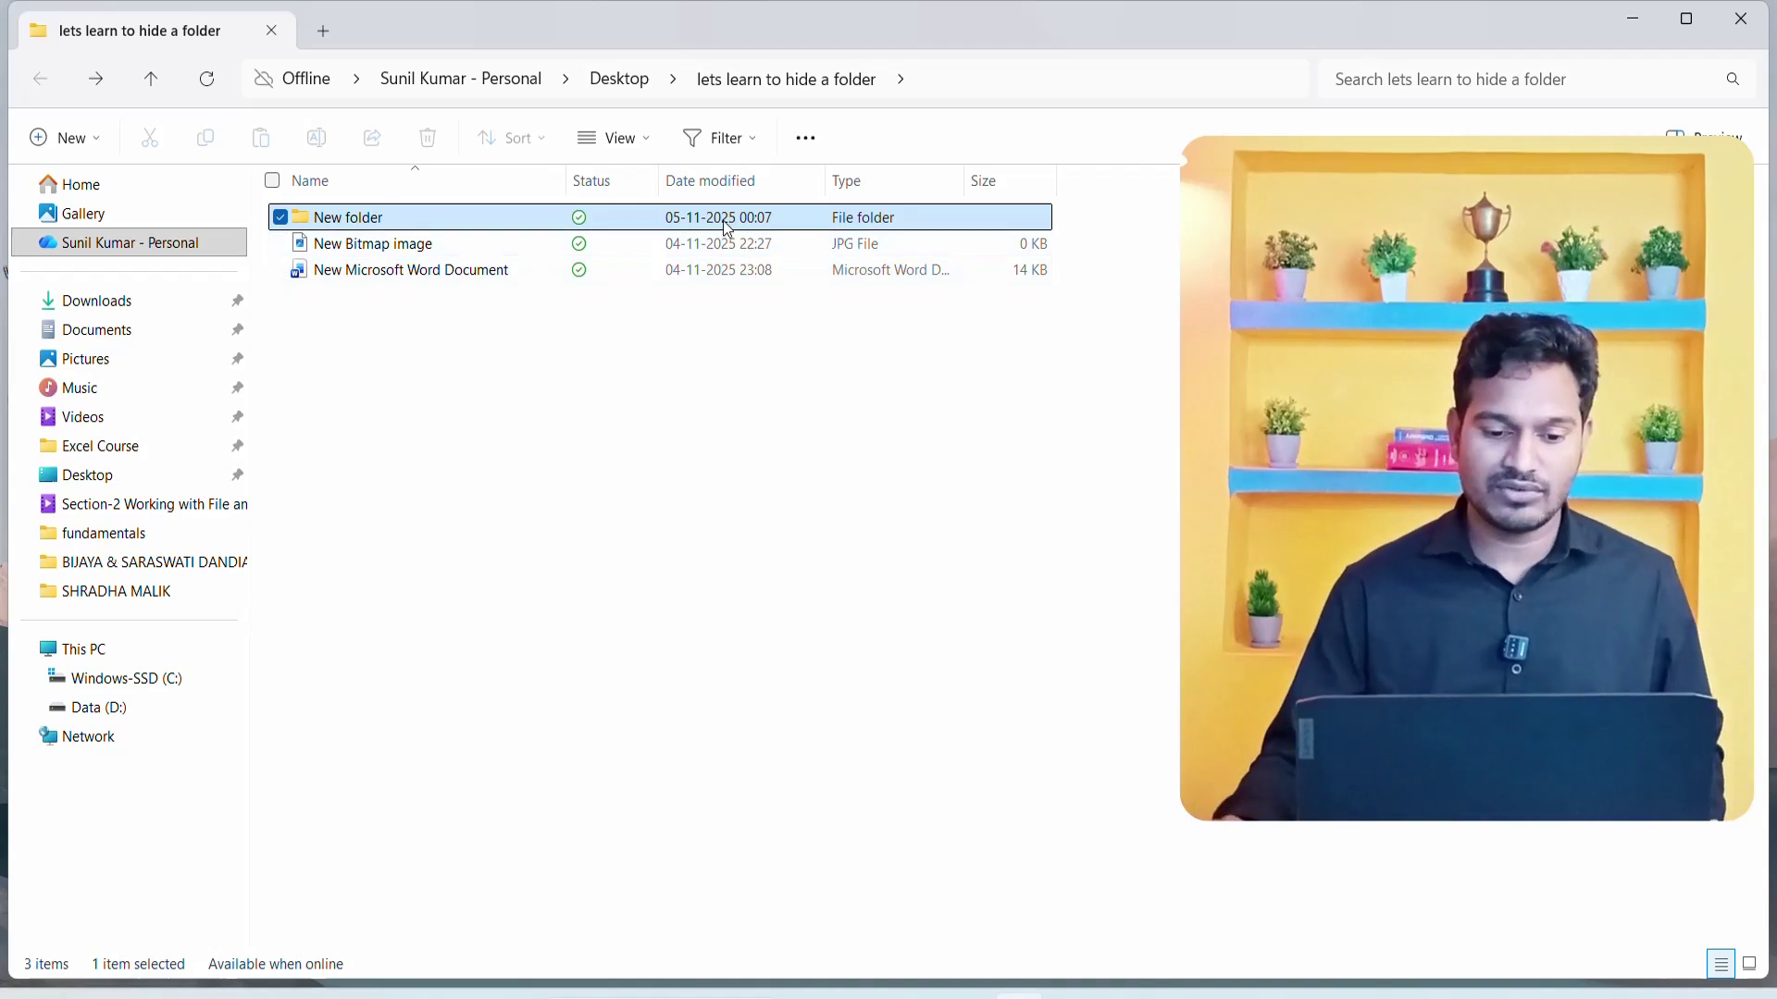
# - Try to delete New folder, retry the deletion once and cancel it
pyautogui.rightClick(708, 217)
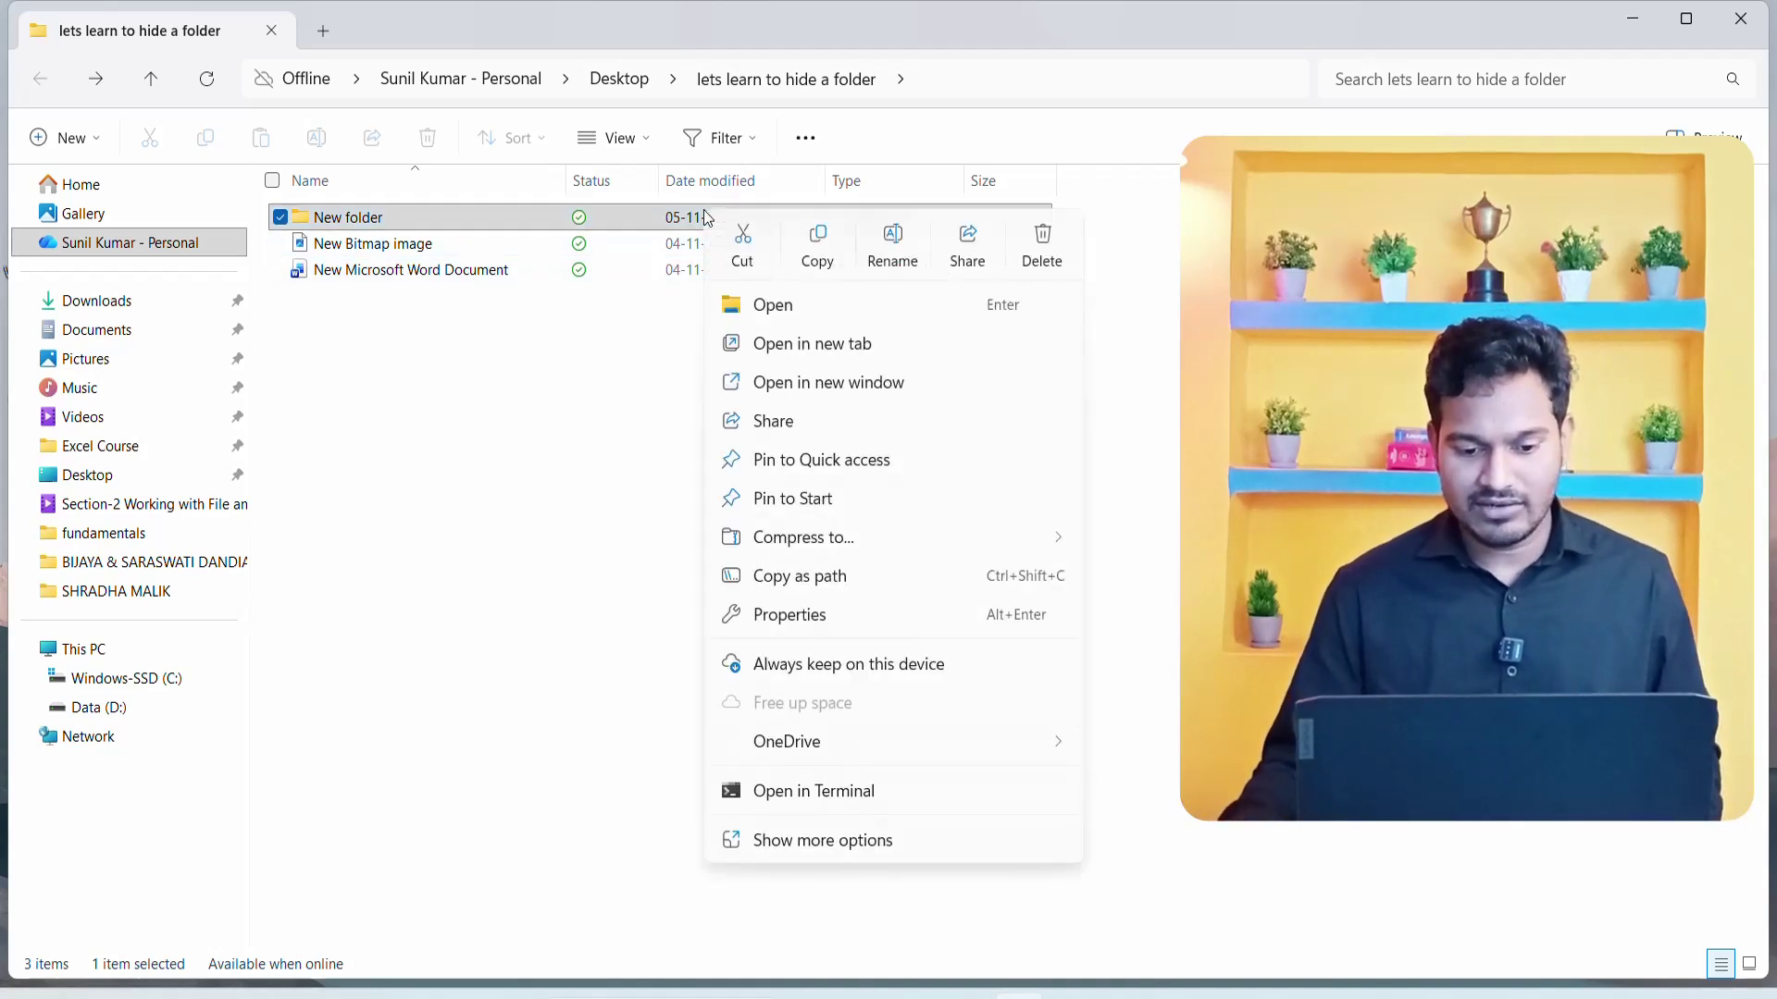
pyautogui.click(1040, 242)
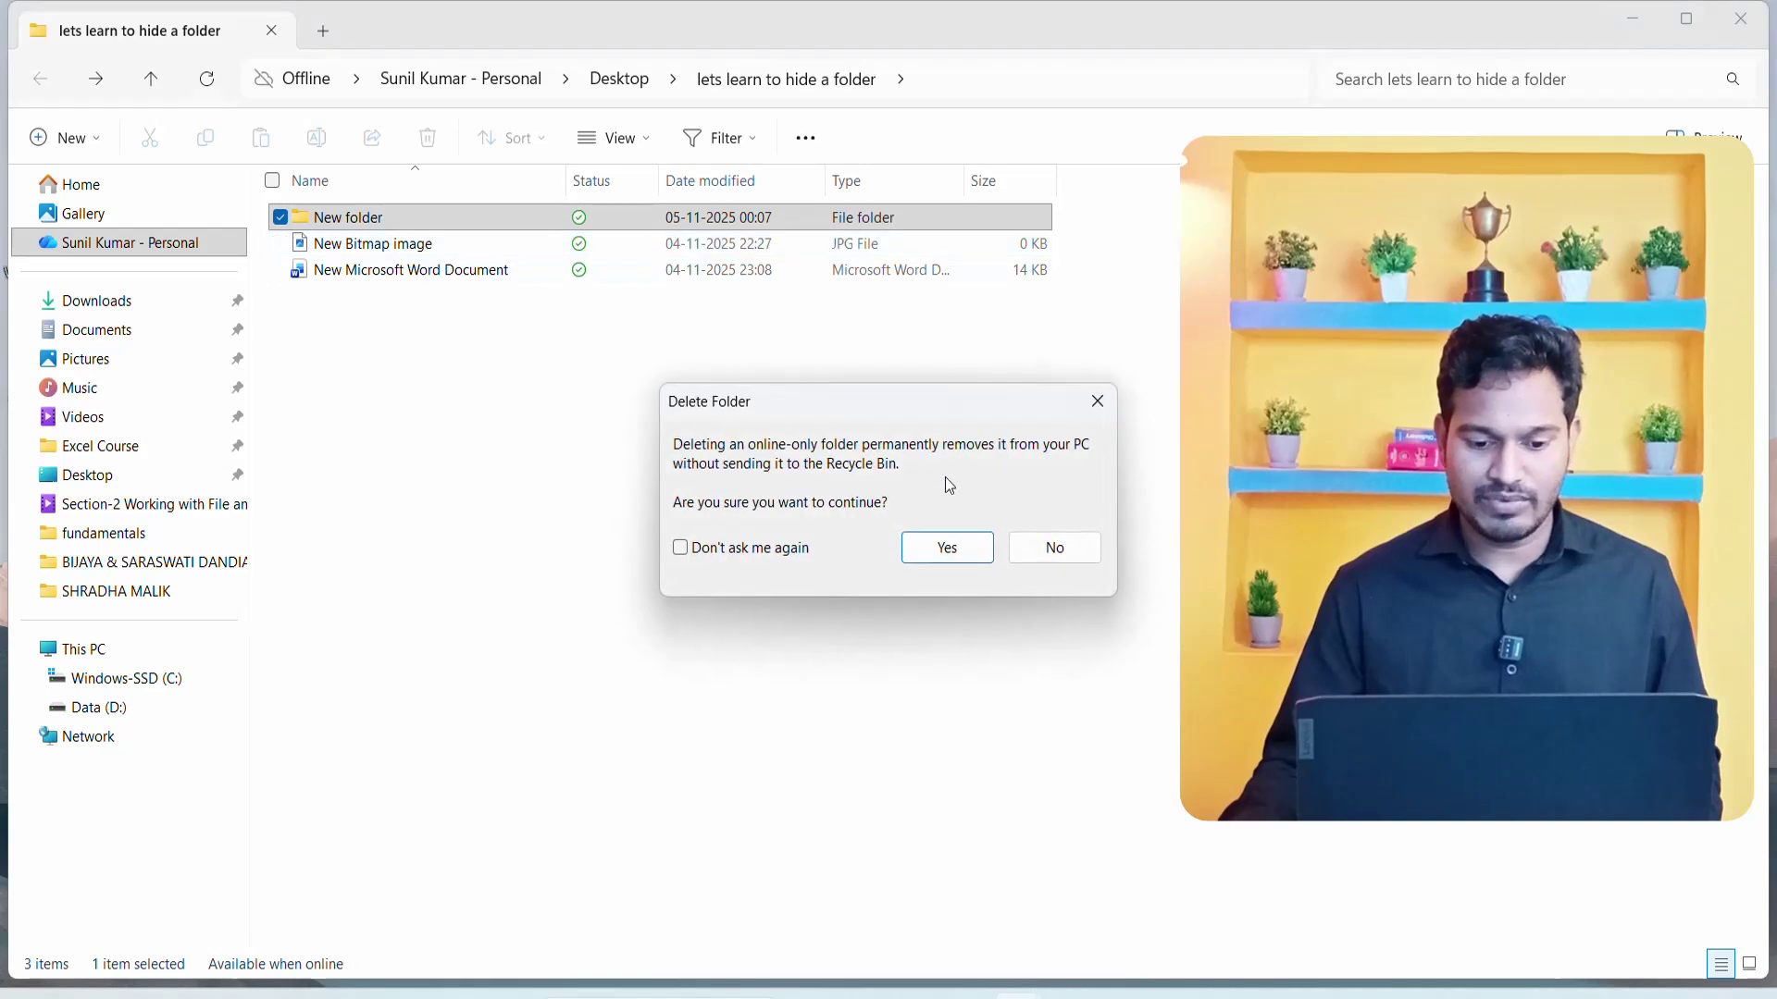
pyautogui.moveTo(764, 407); pyautogui.dragTo(685, 361)
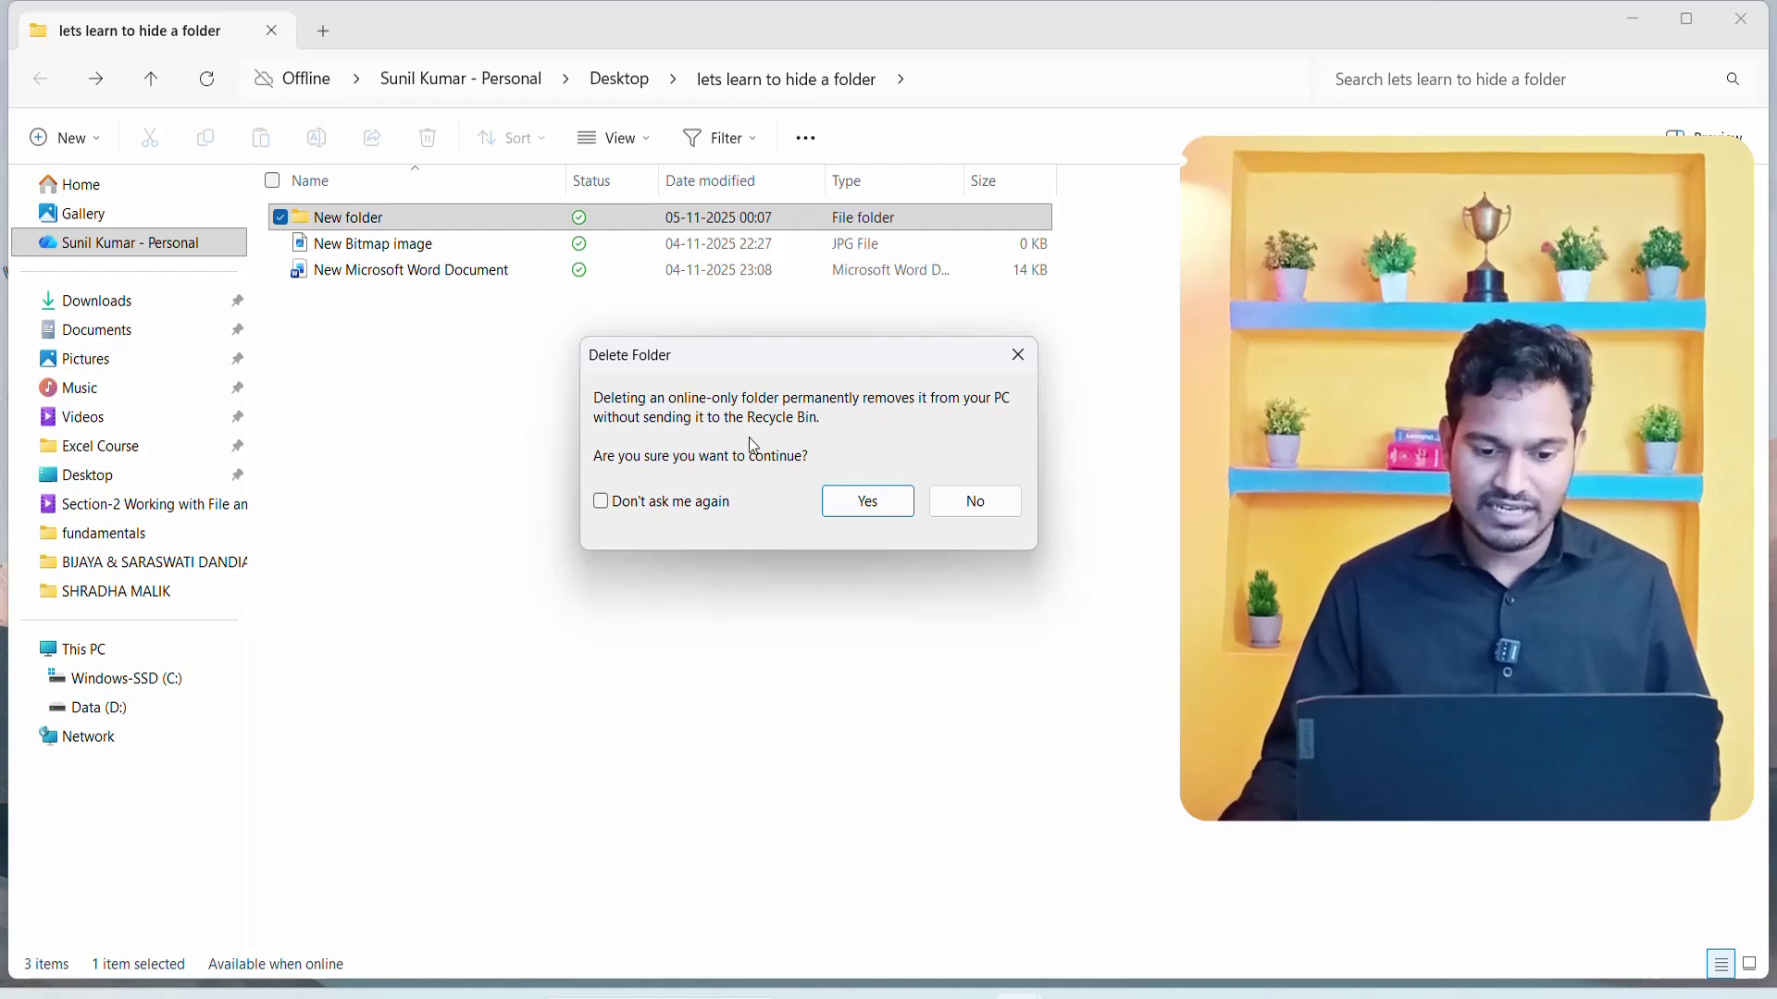
pyautogui.click(837, 504)
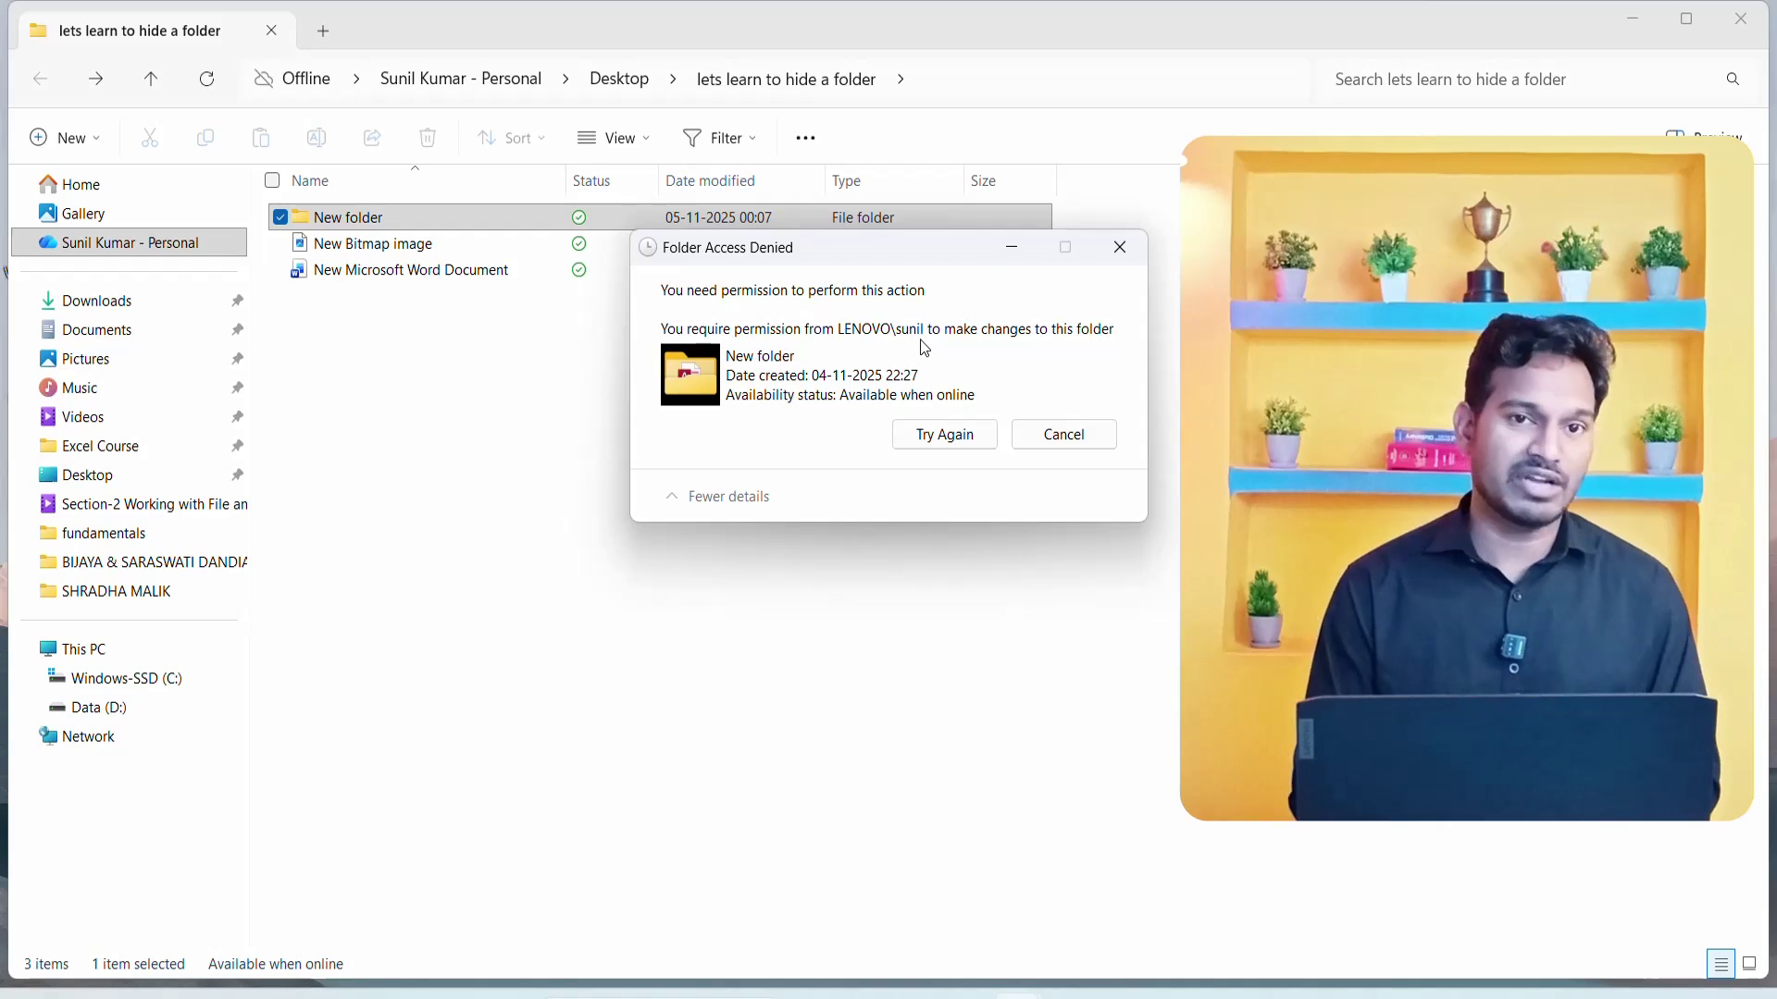
pyautogui.click(958, 436)
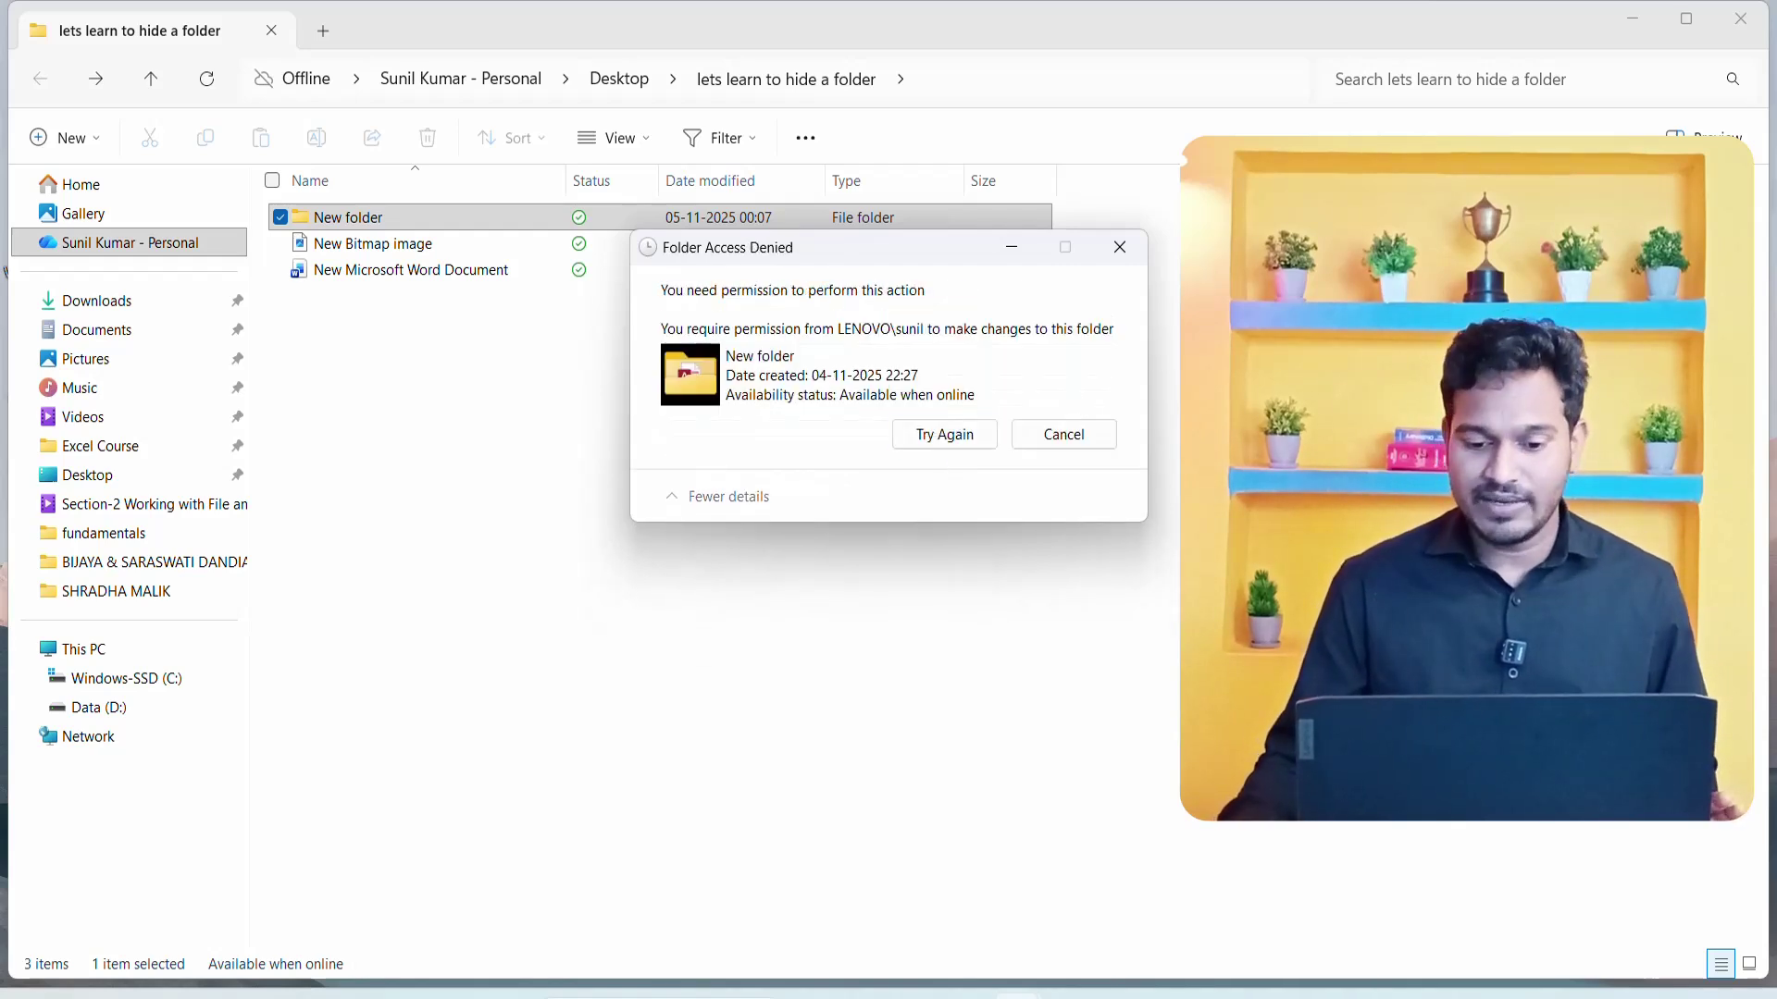
pyautogui.click(1109, 436)
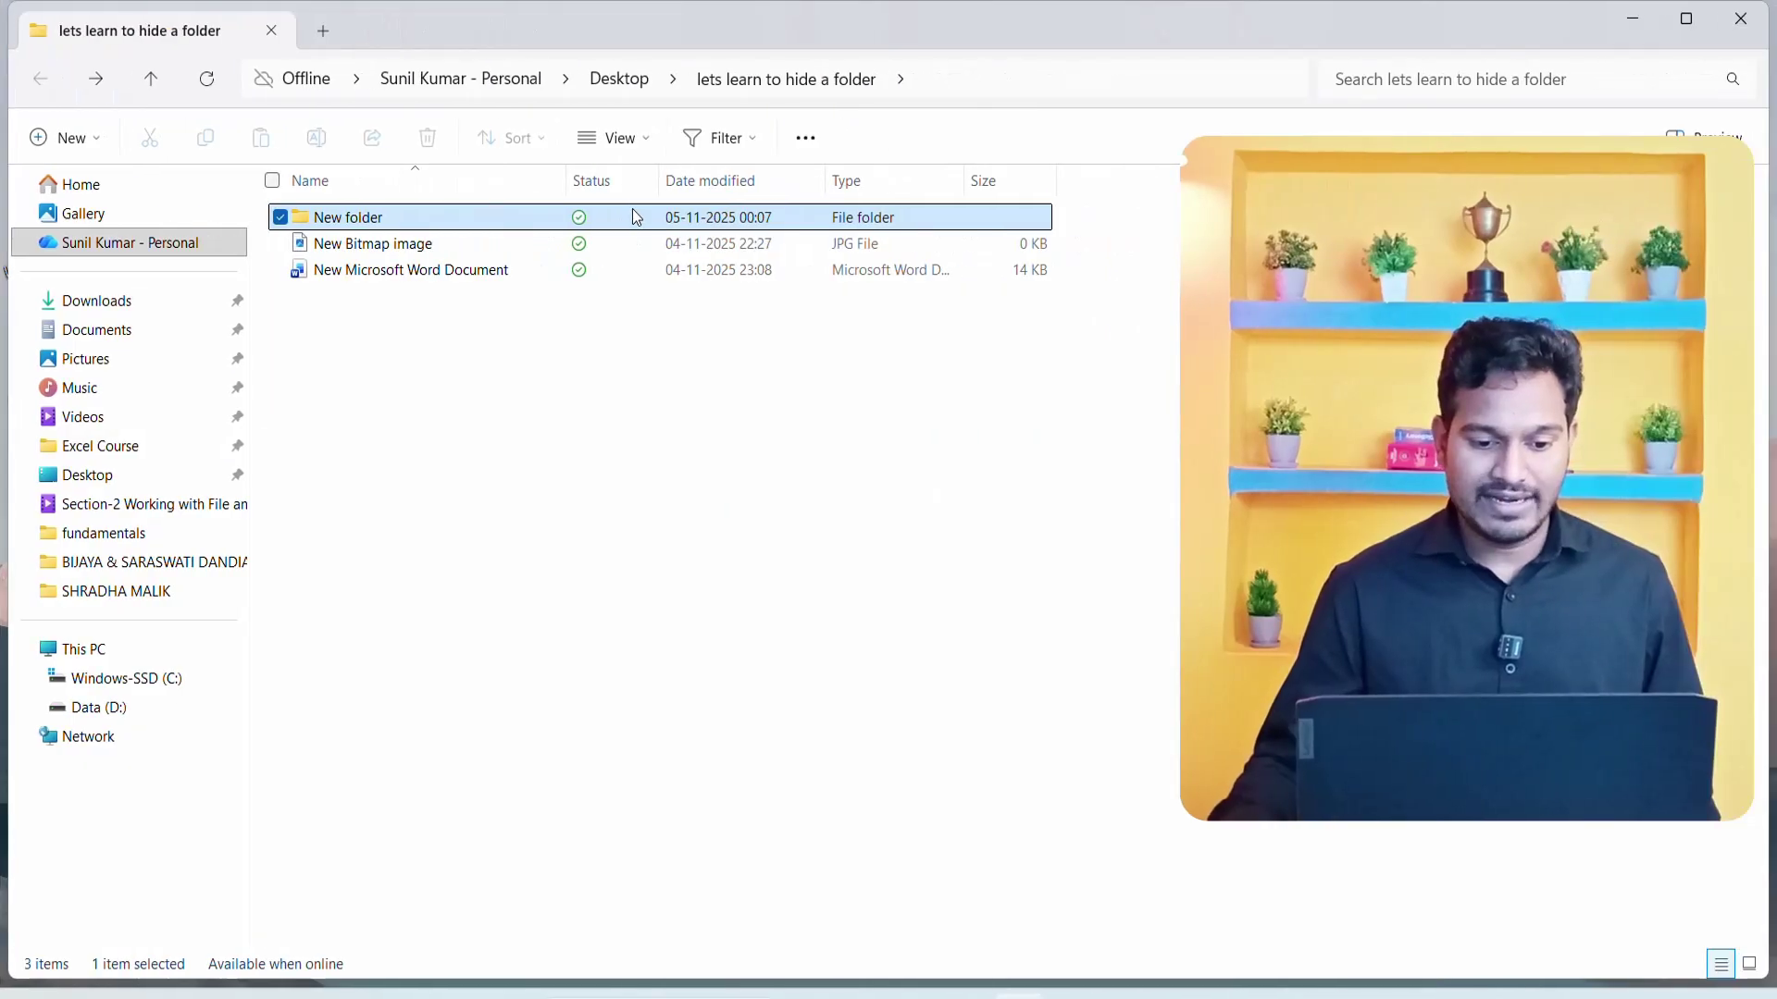
# - Remove the Everyone group's denied permissions from New folder, and check access by opening the folder and returning to its parent
pyautogui.rightClick(634, 209)
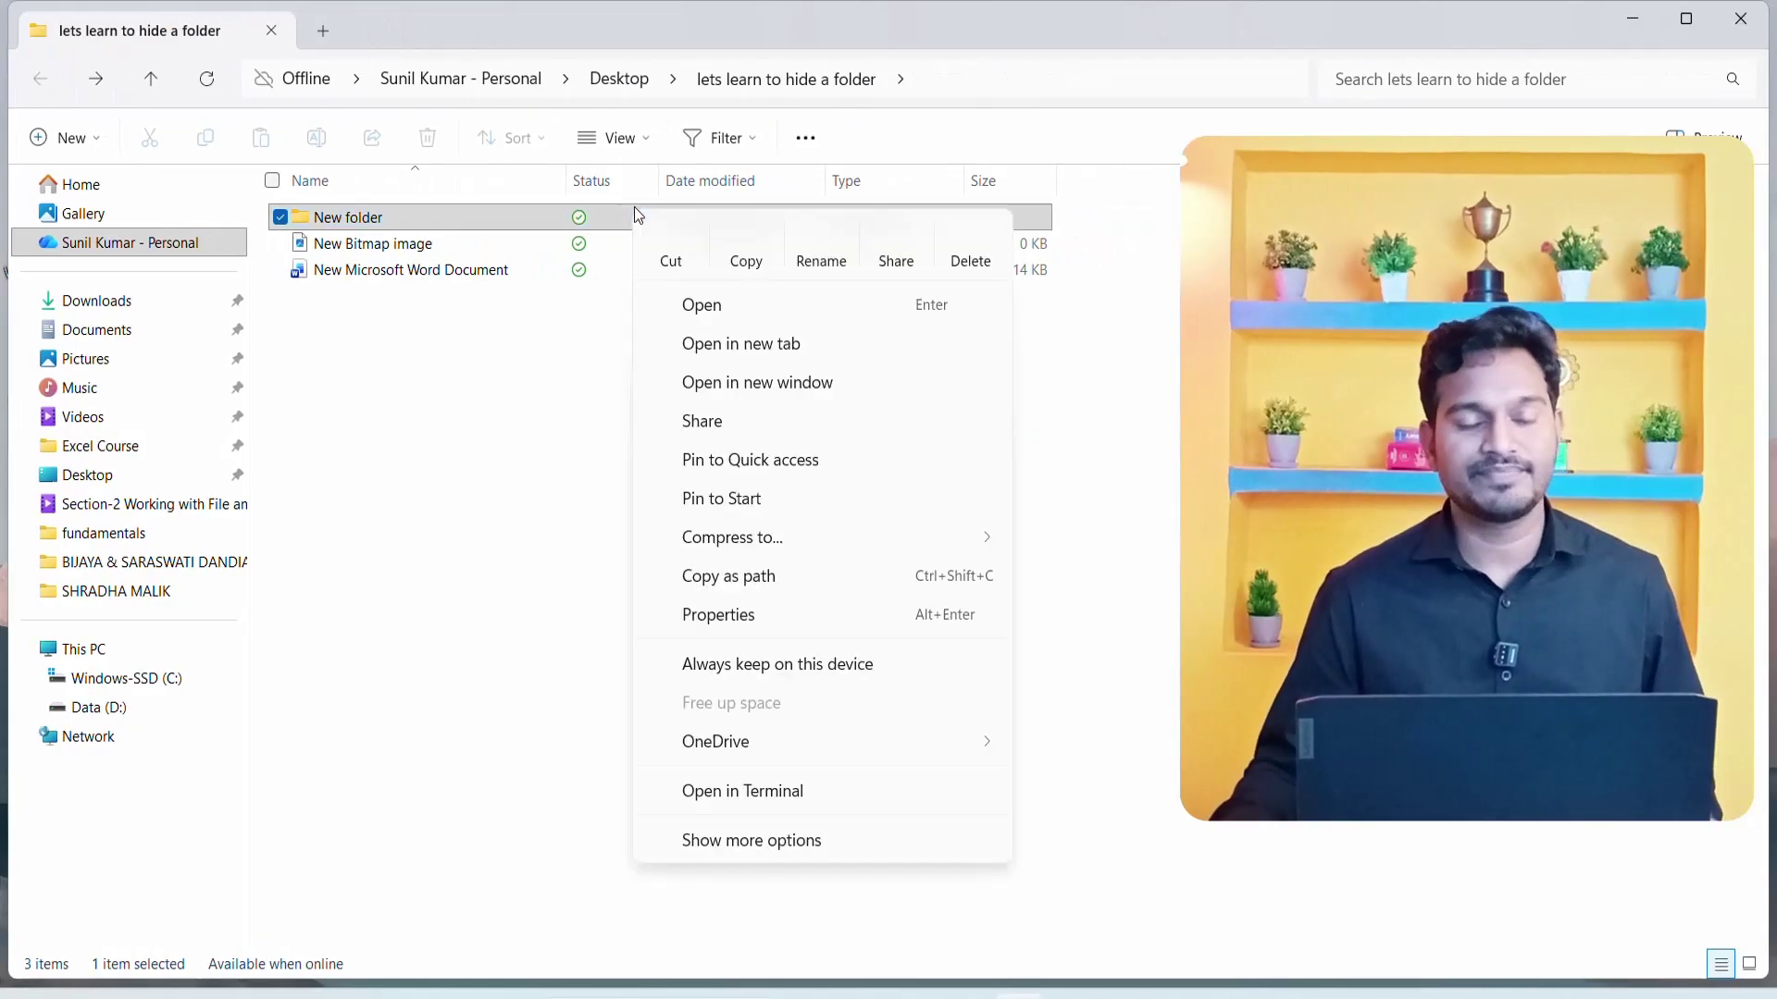
pyautogui.click(696, 614)
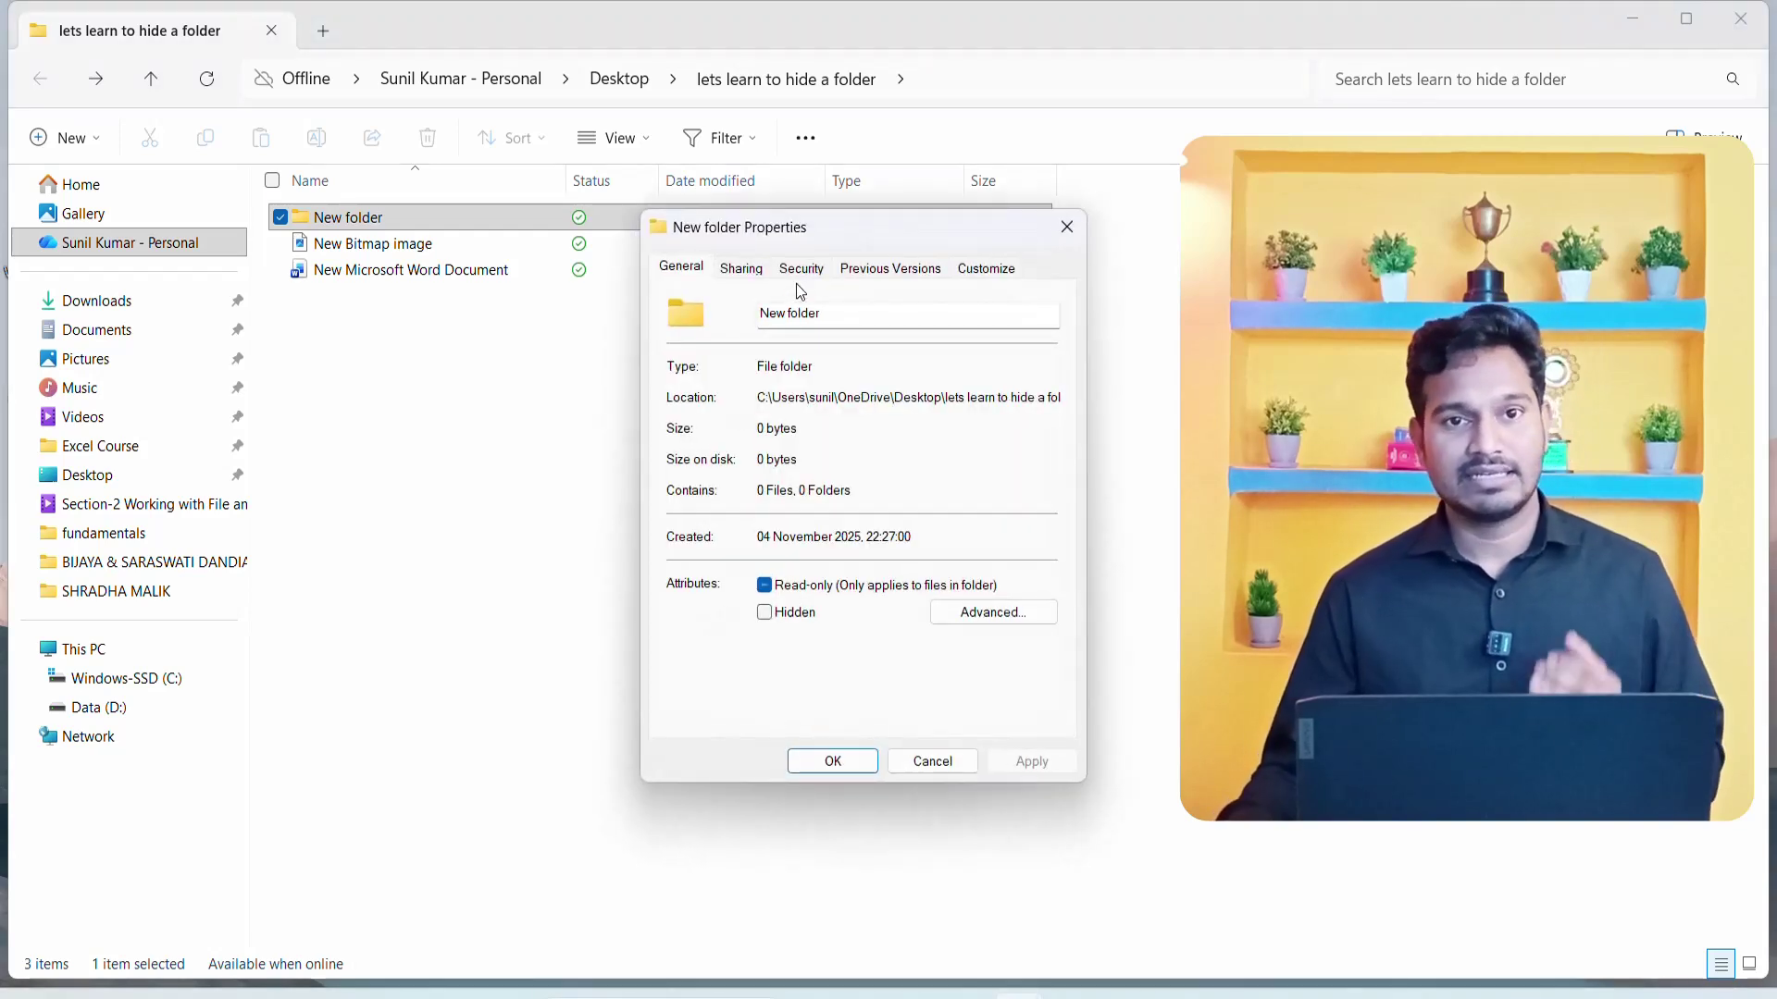
pyautogui.click(801, 268)
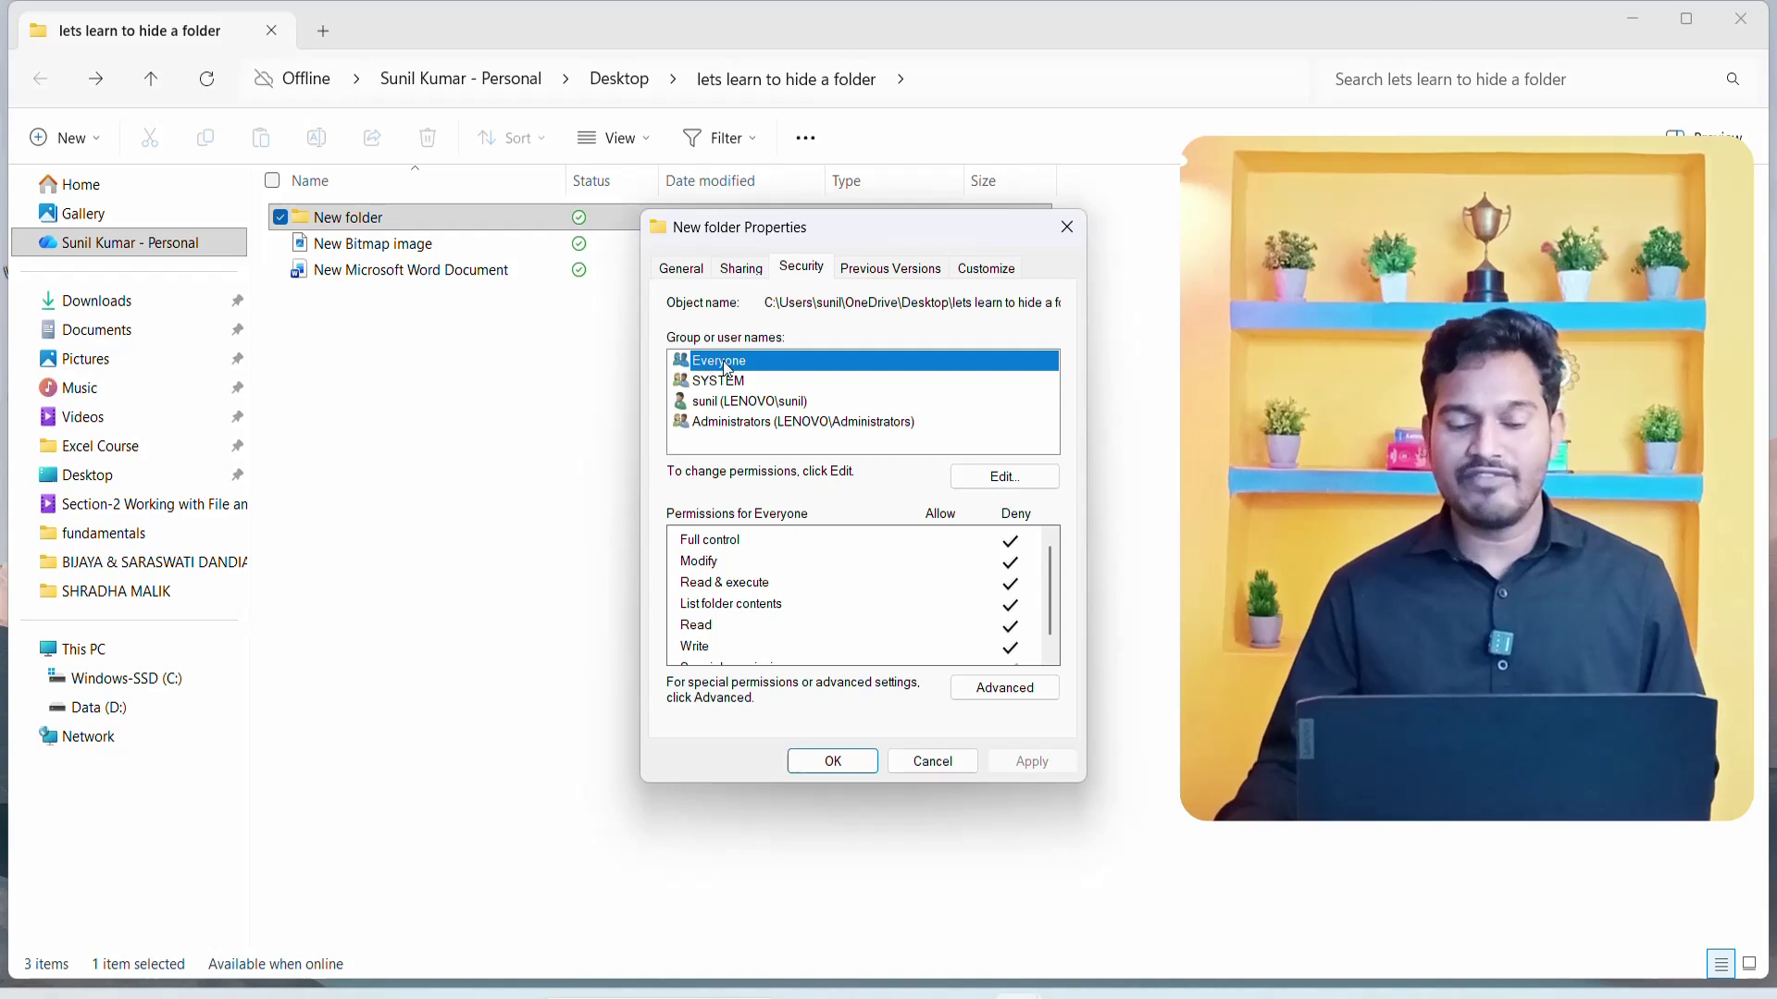
pyautogui.click(999, 478)
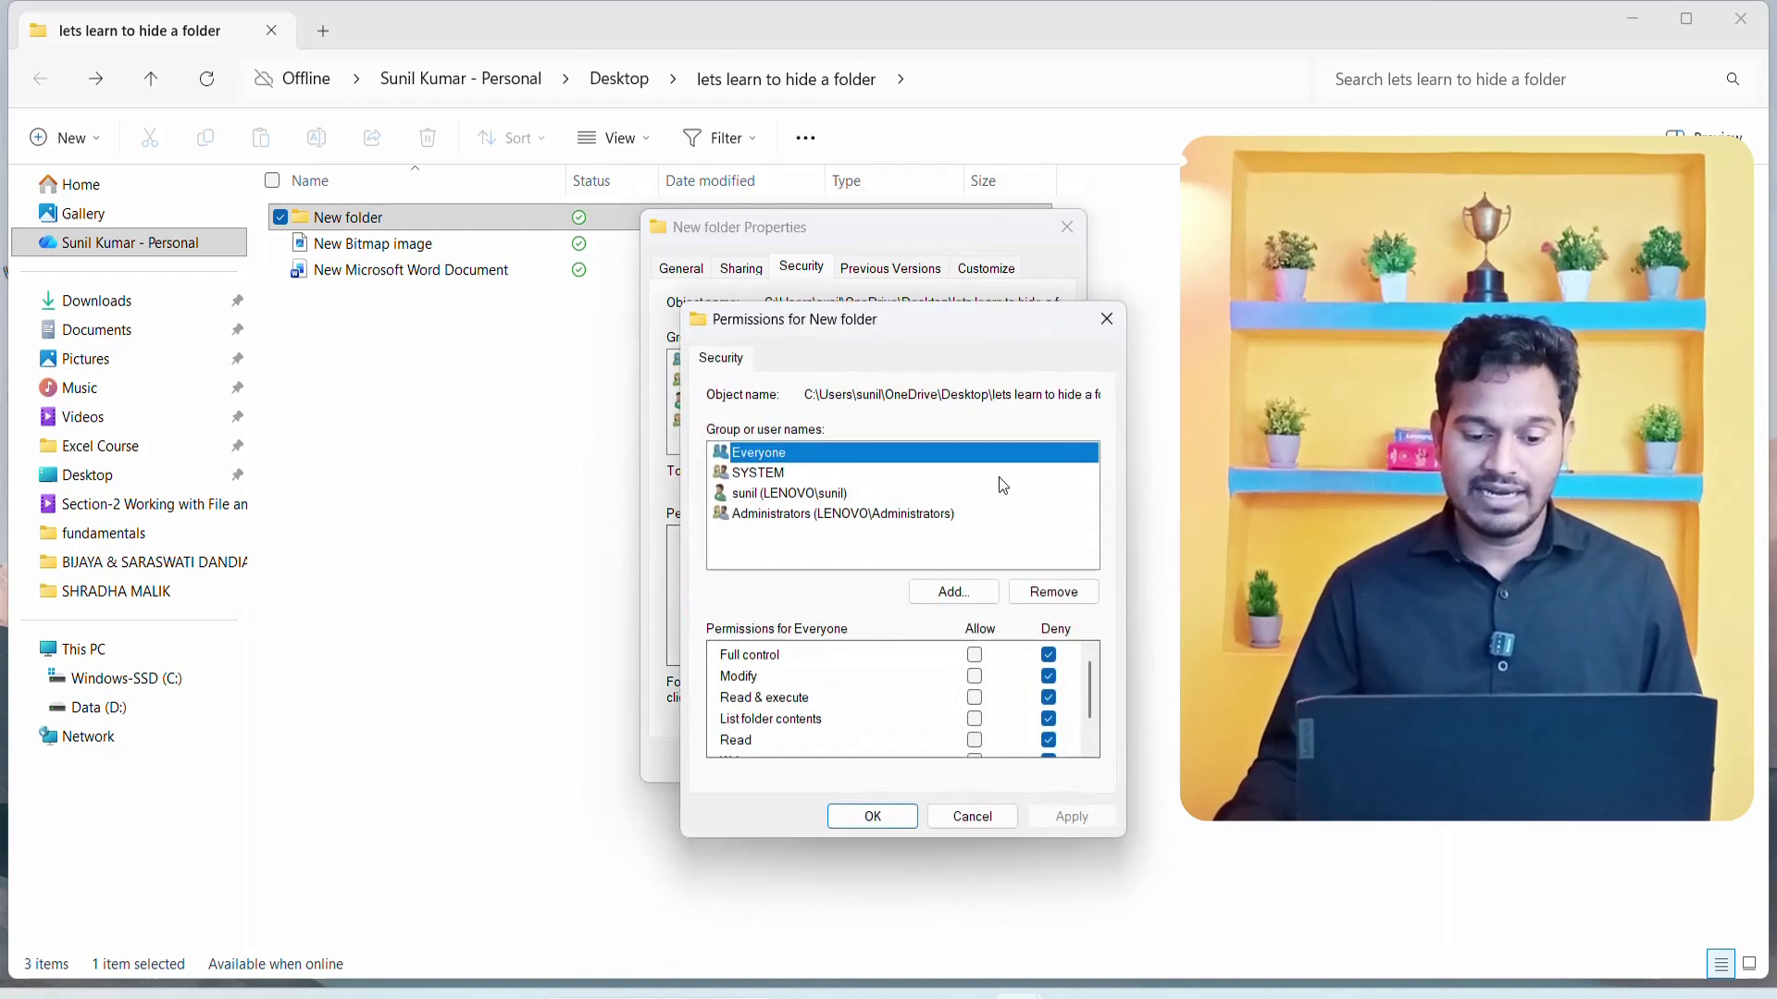
pyautogui.click(1072, 597)
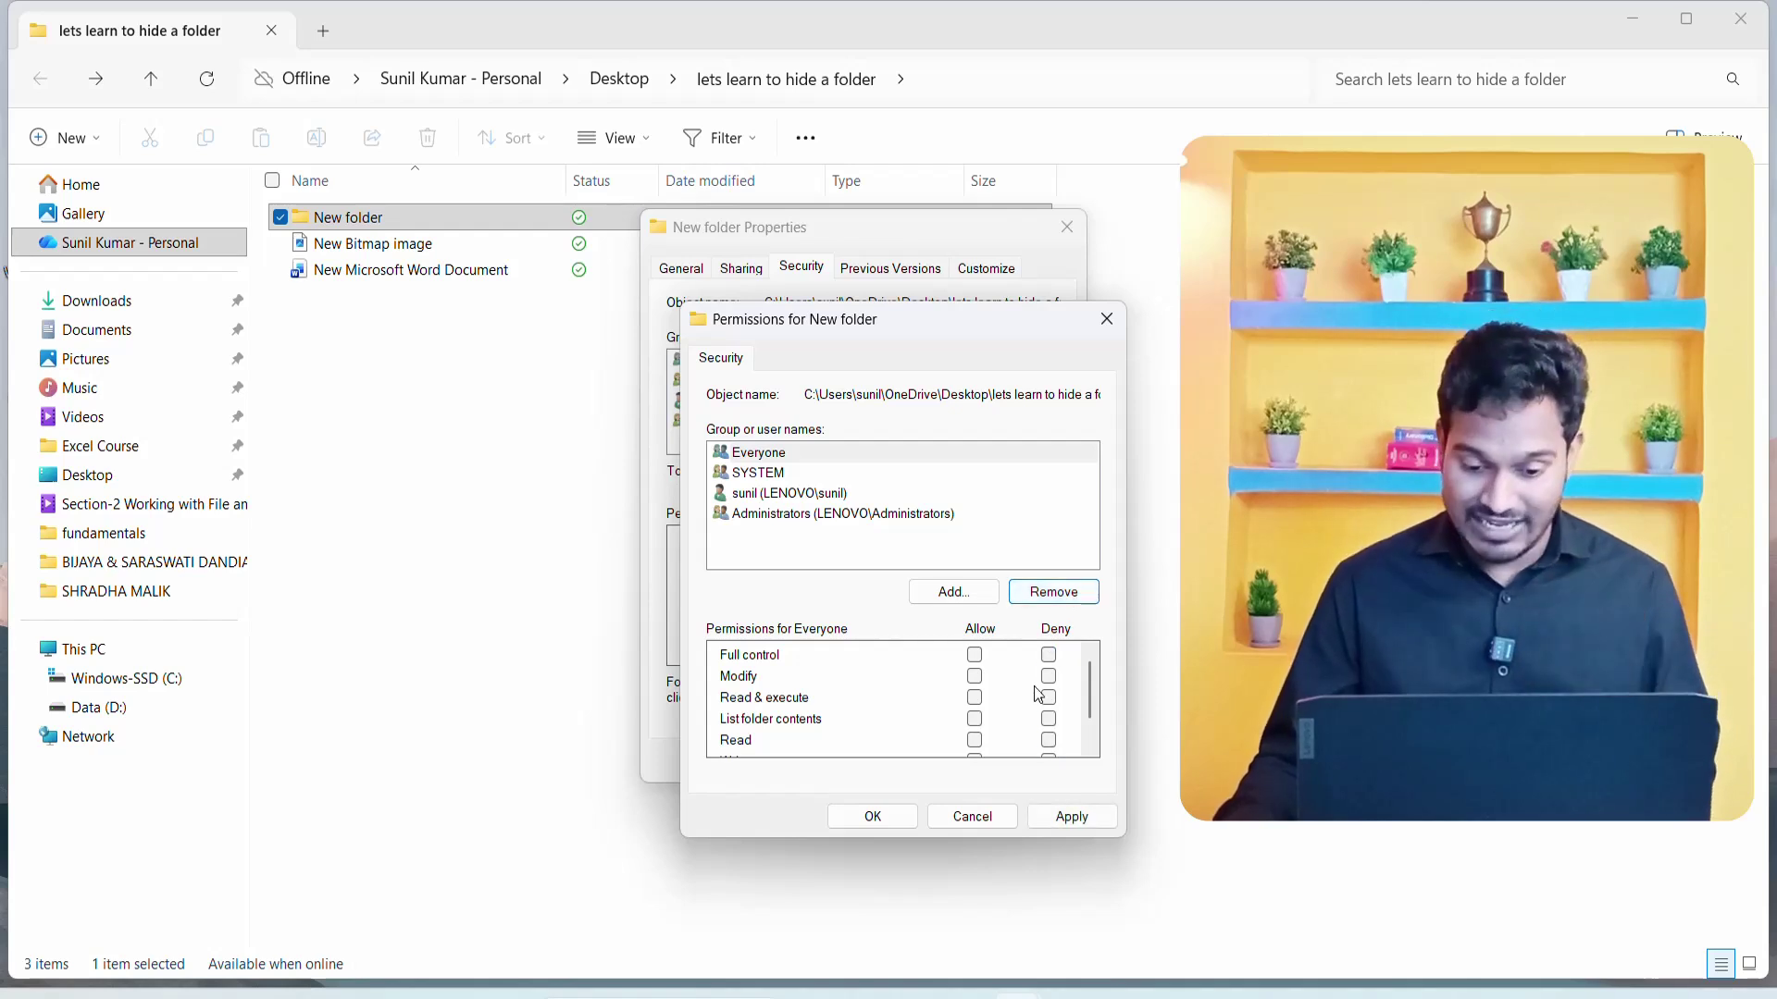
pyautogui.click(1058, 818)
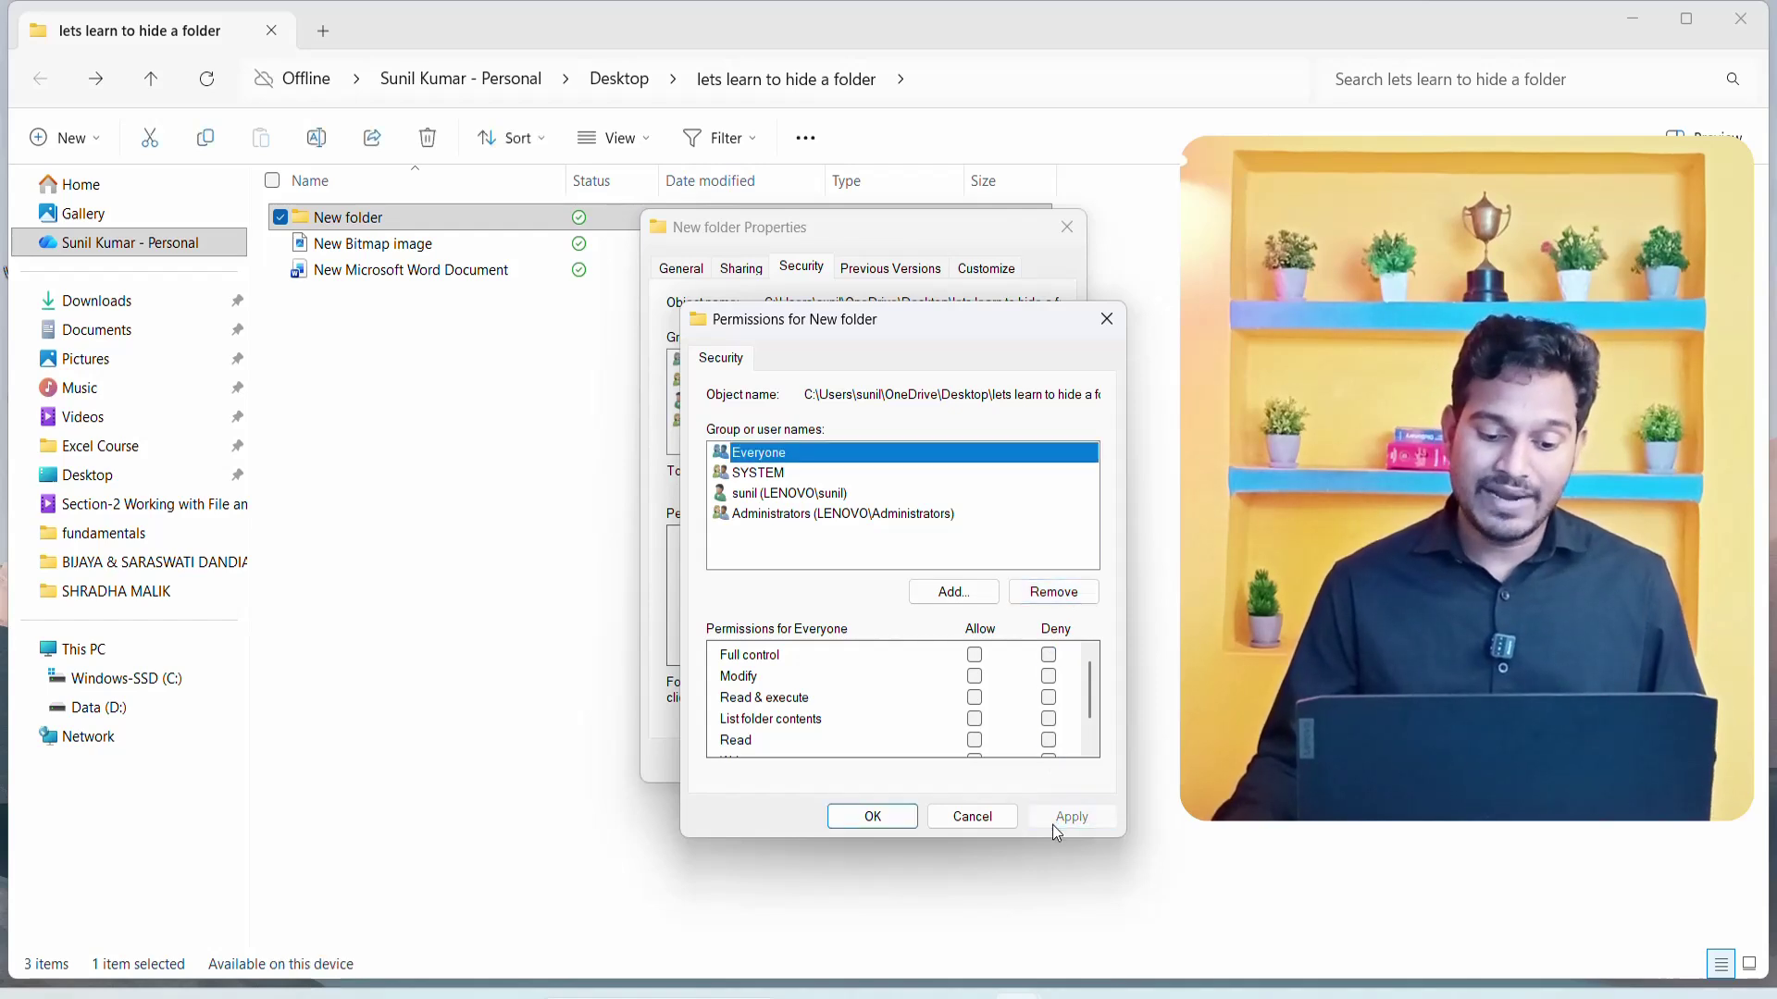
pyautogui.click(873, 818)
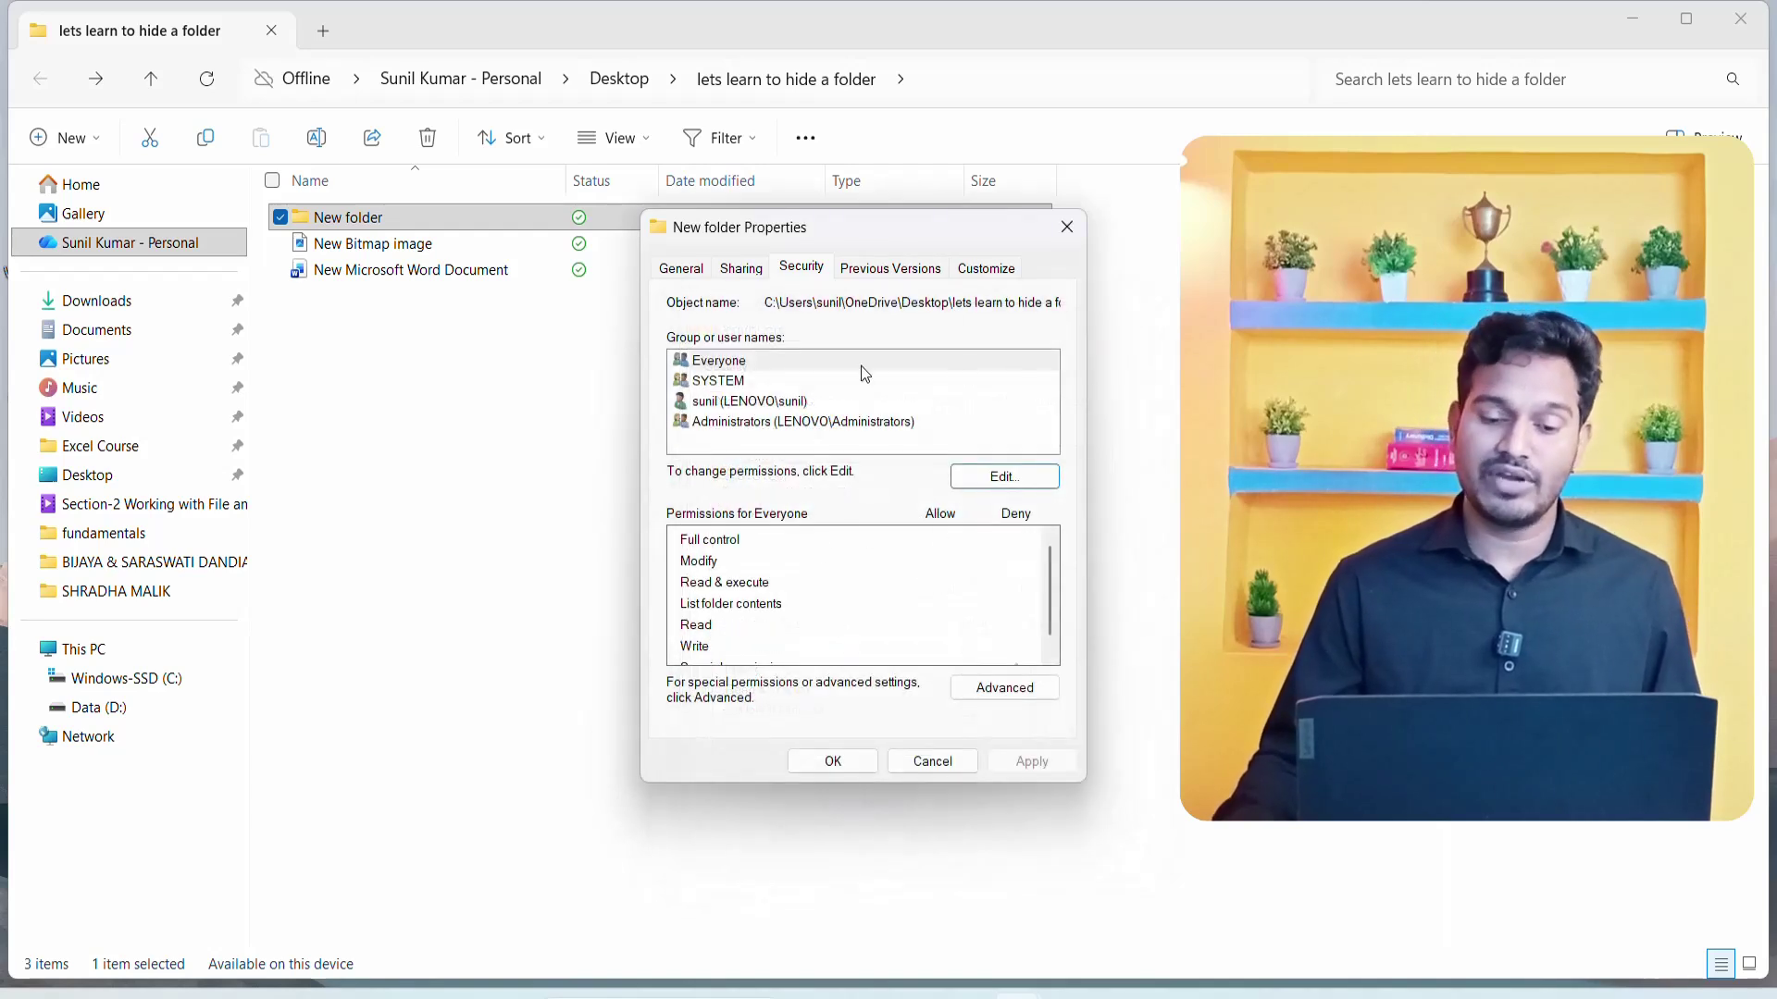
pyautogui.click(837, 765)
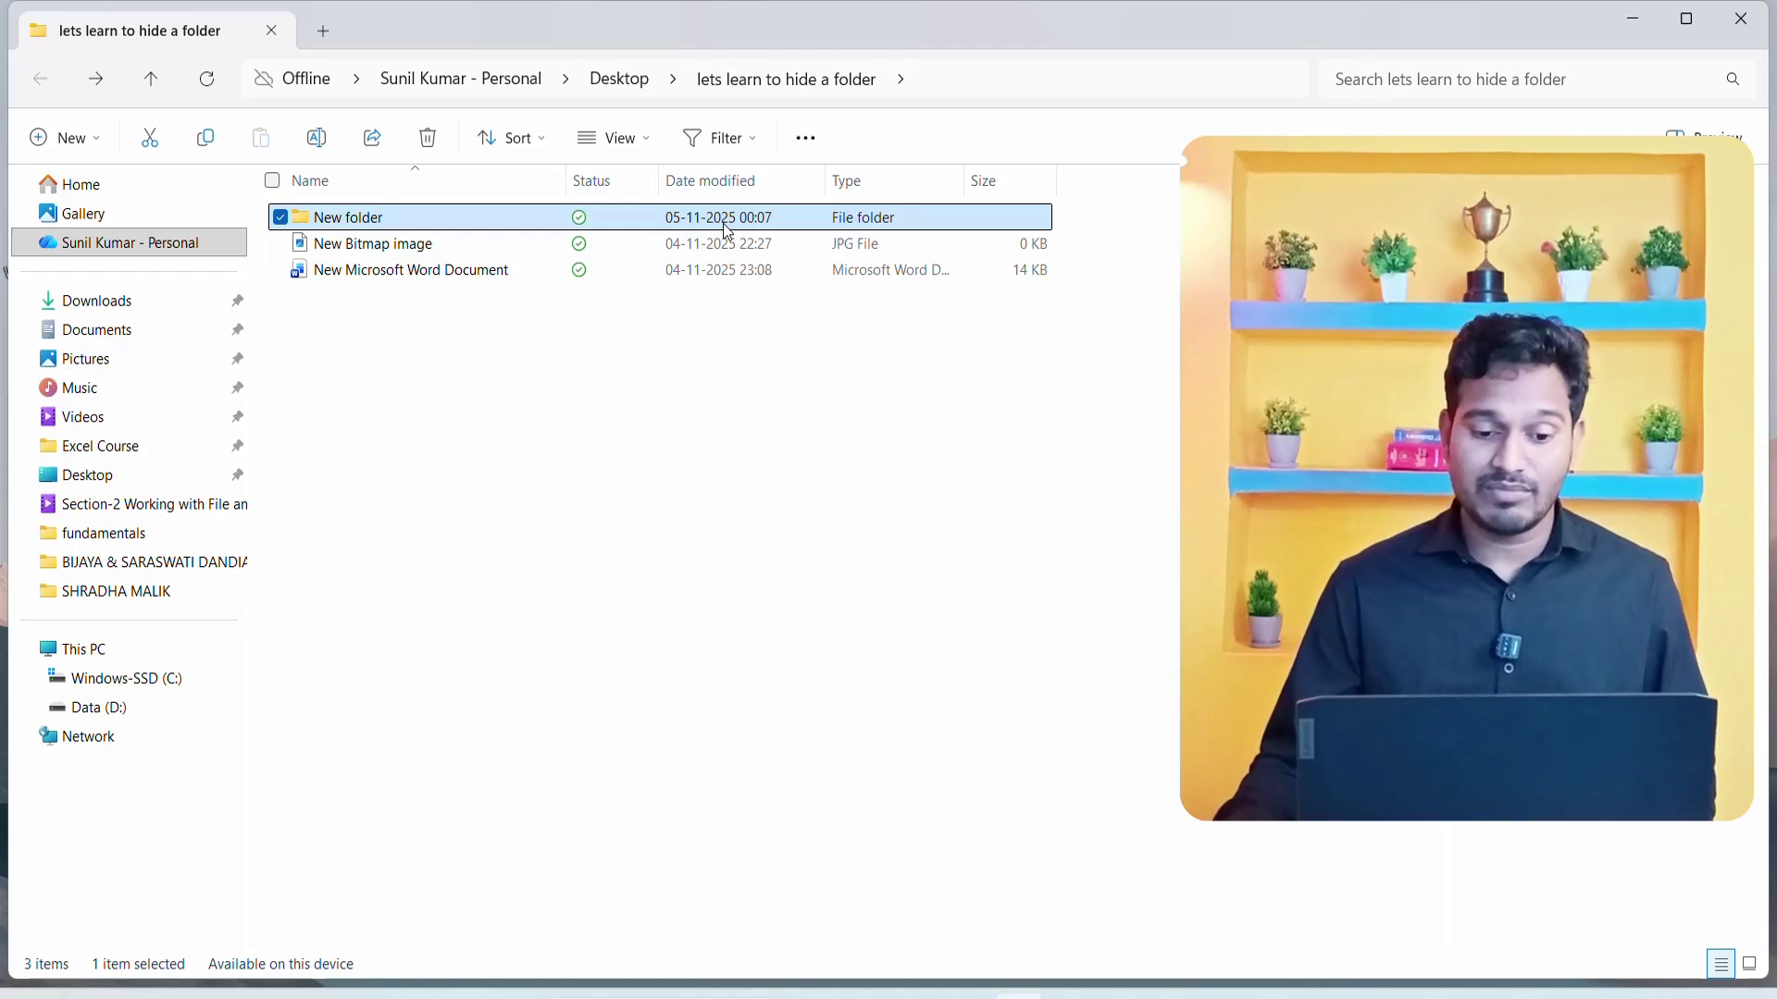
pyautogui.doubleClick(728, 229)
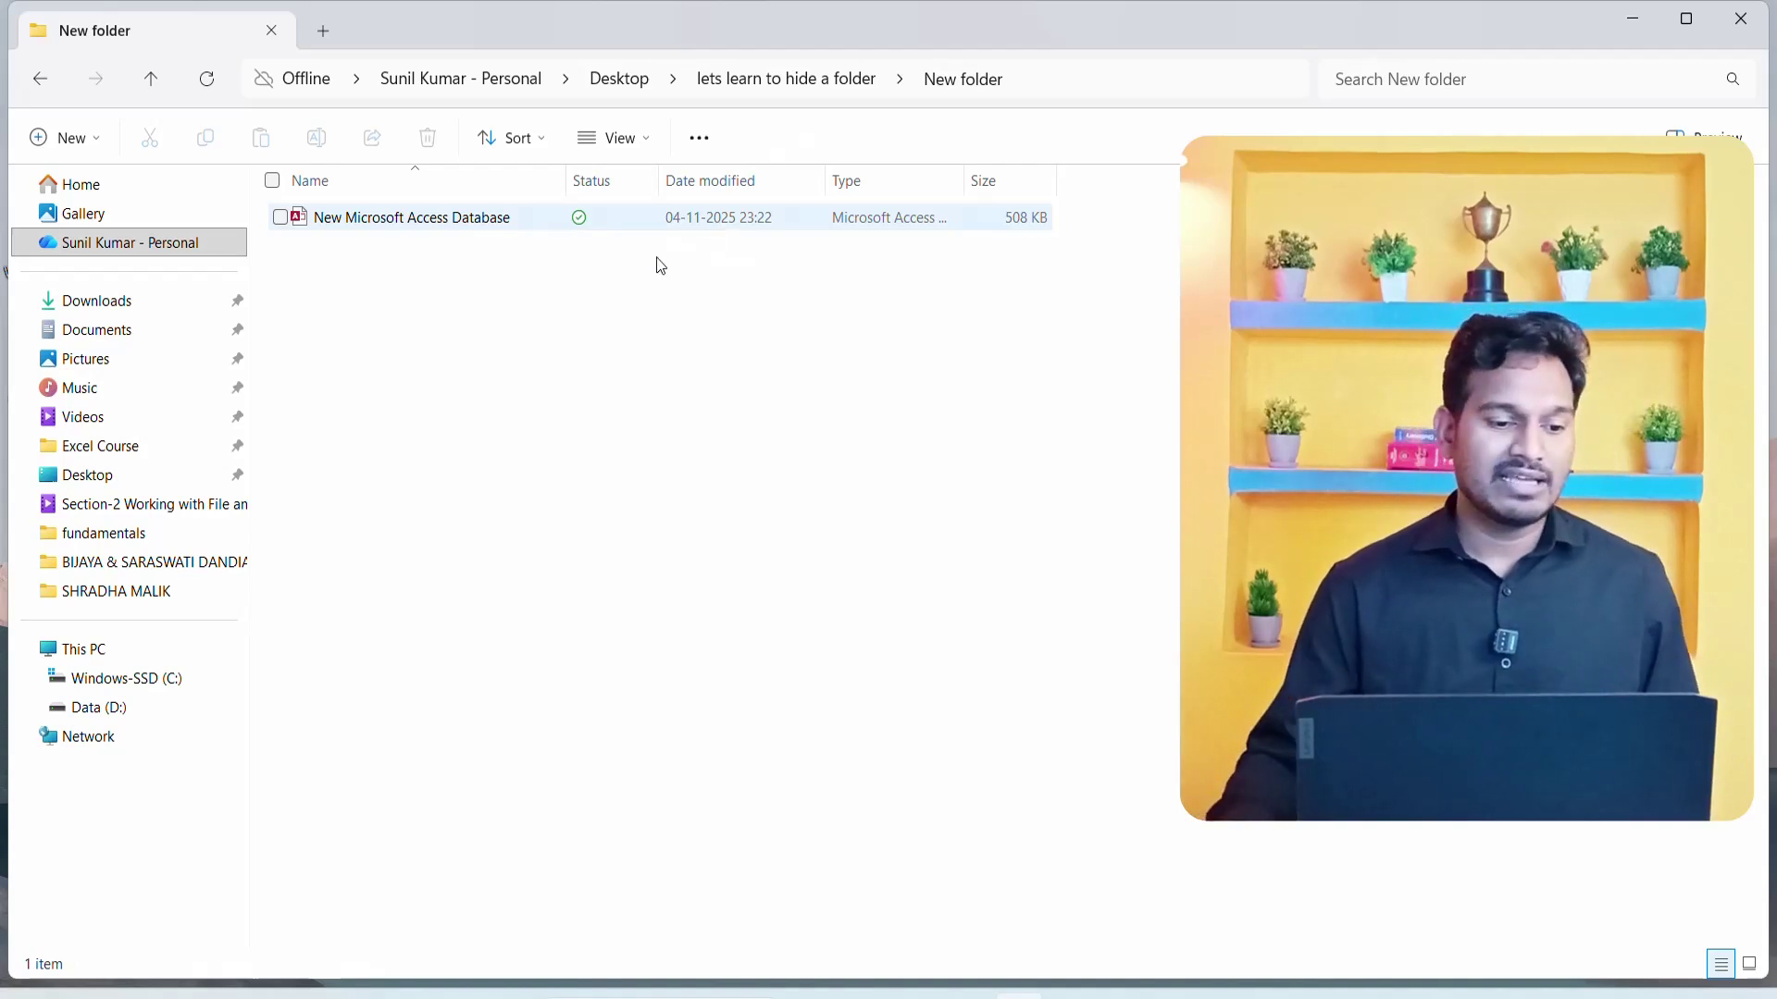
pyautogui.click(39, 79)
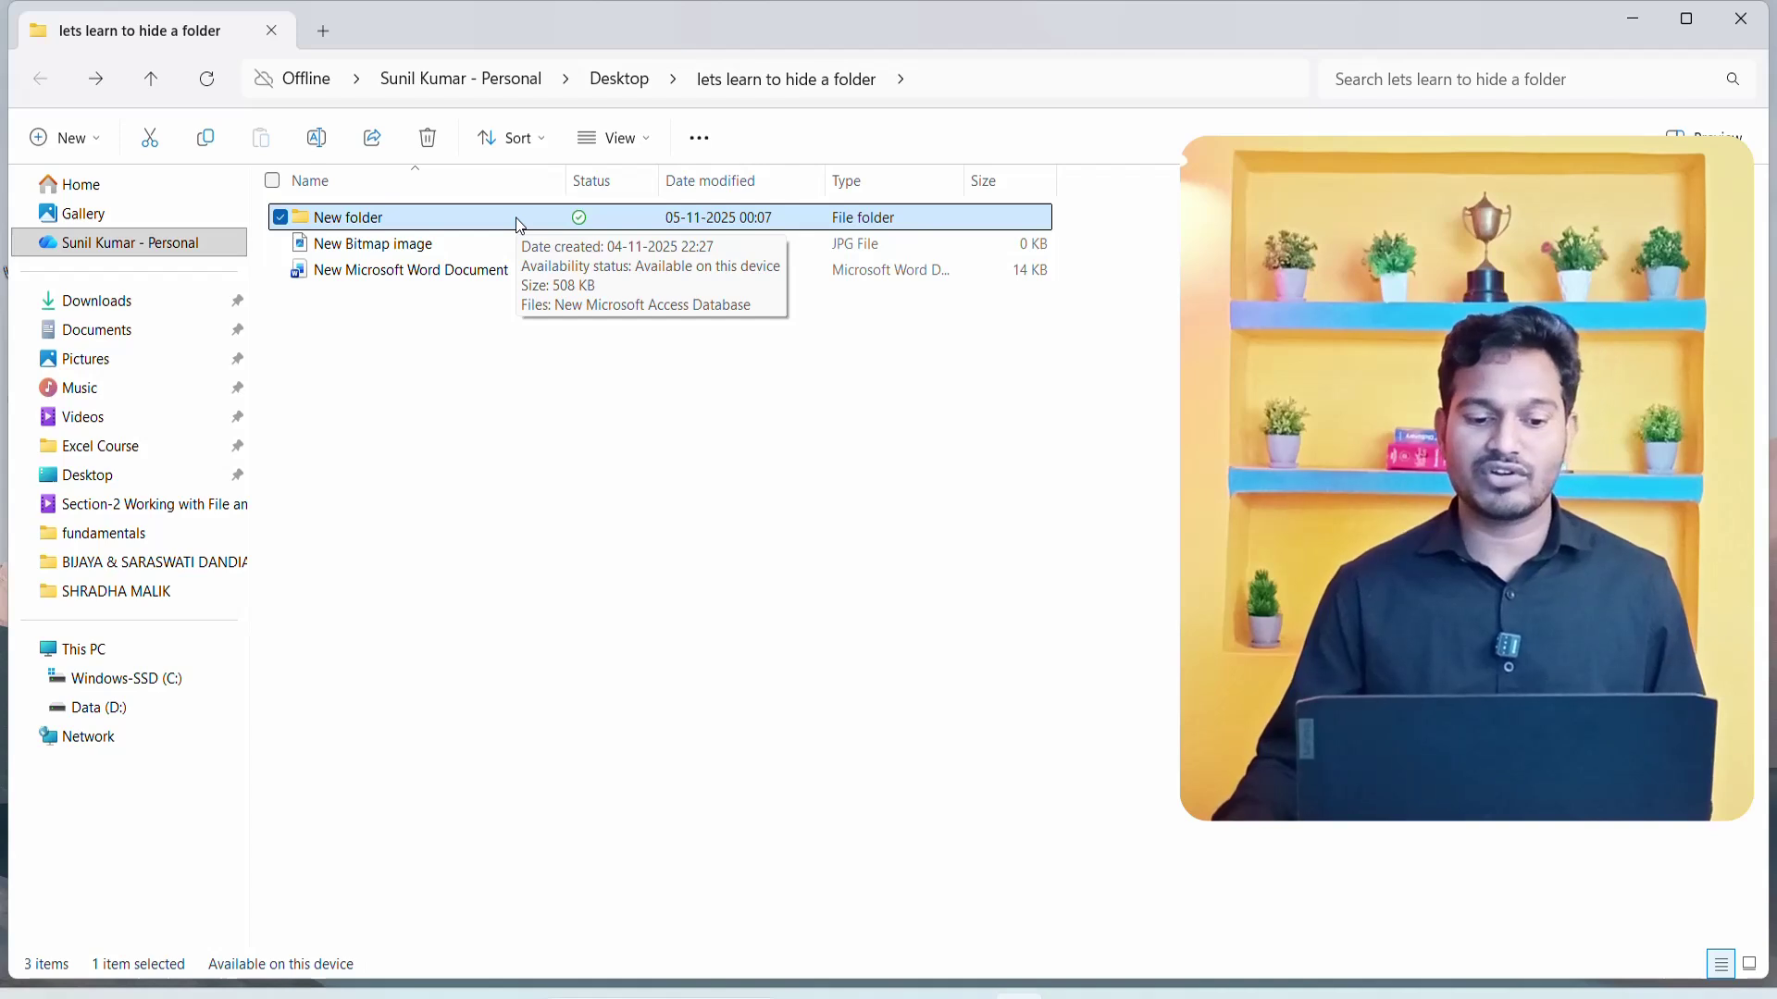
# - Deny the Everyone group full control of New folder, accept the security warning and close the folder's properties
pyautogui.rightClick(516, 221)
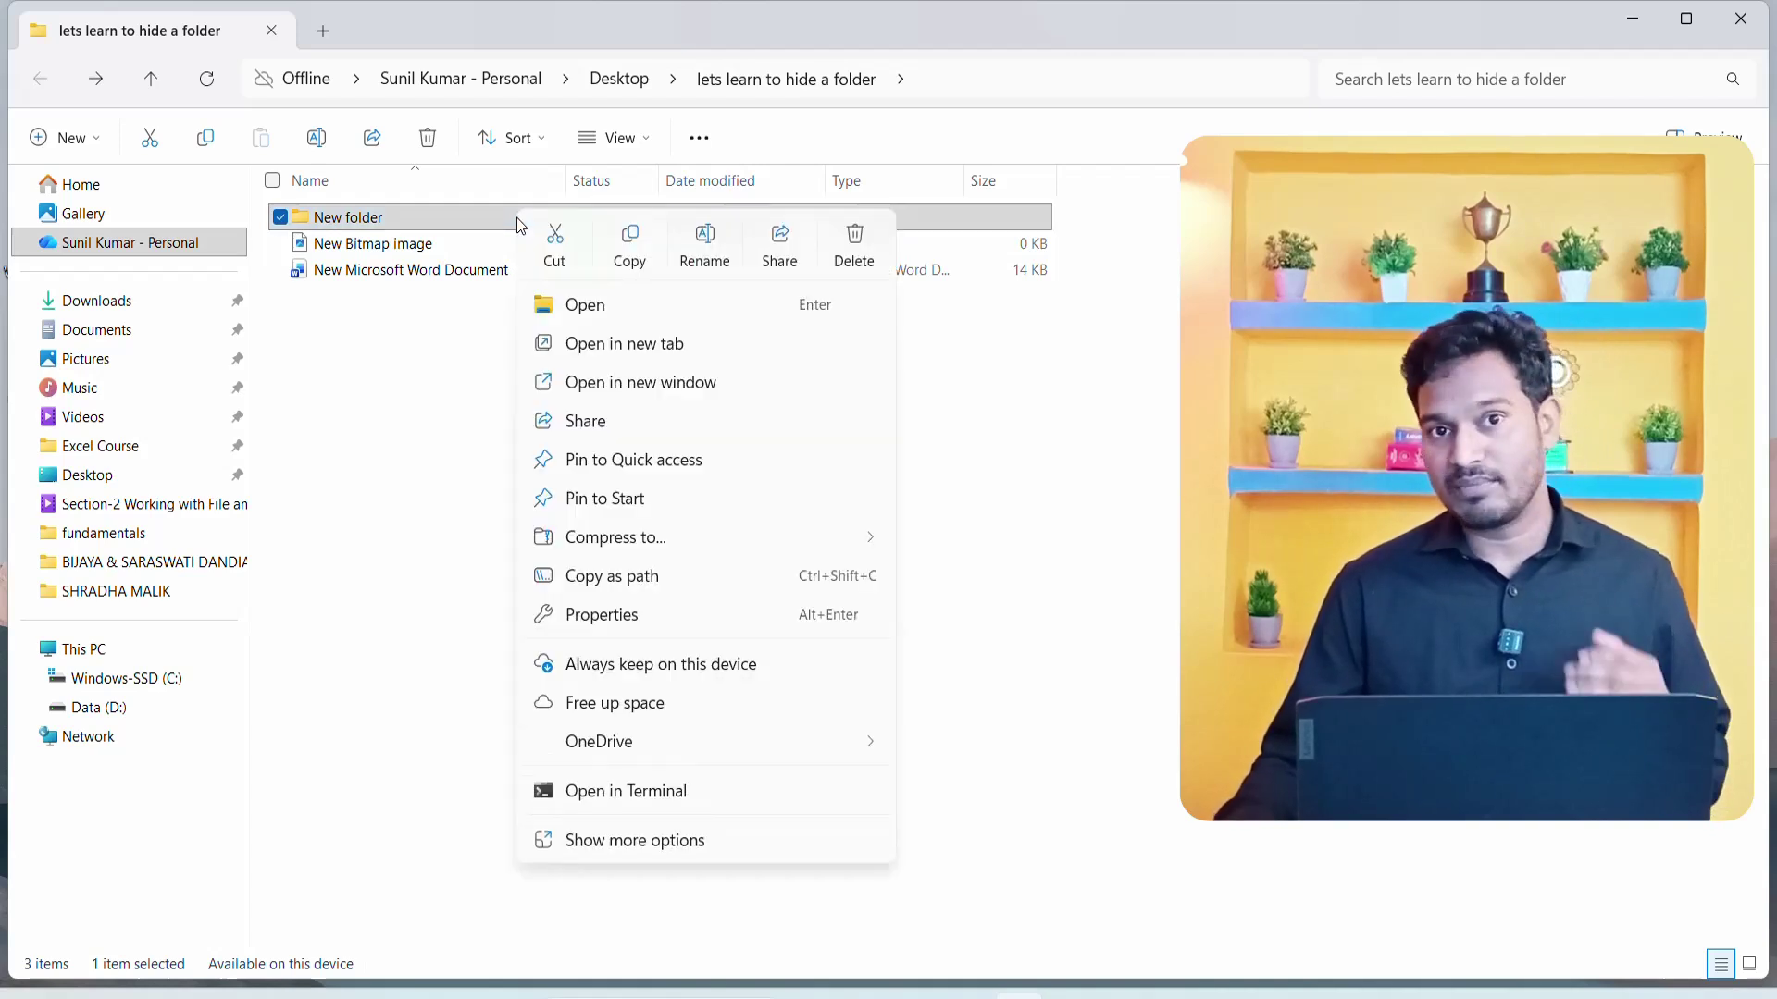
pyautogui.click(625, 622)
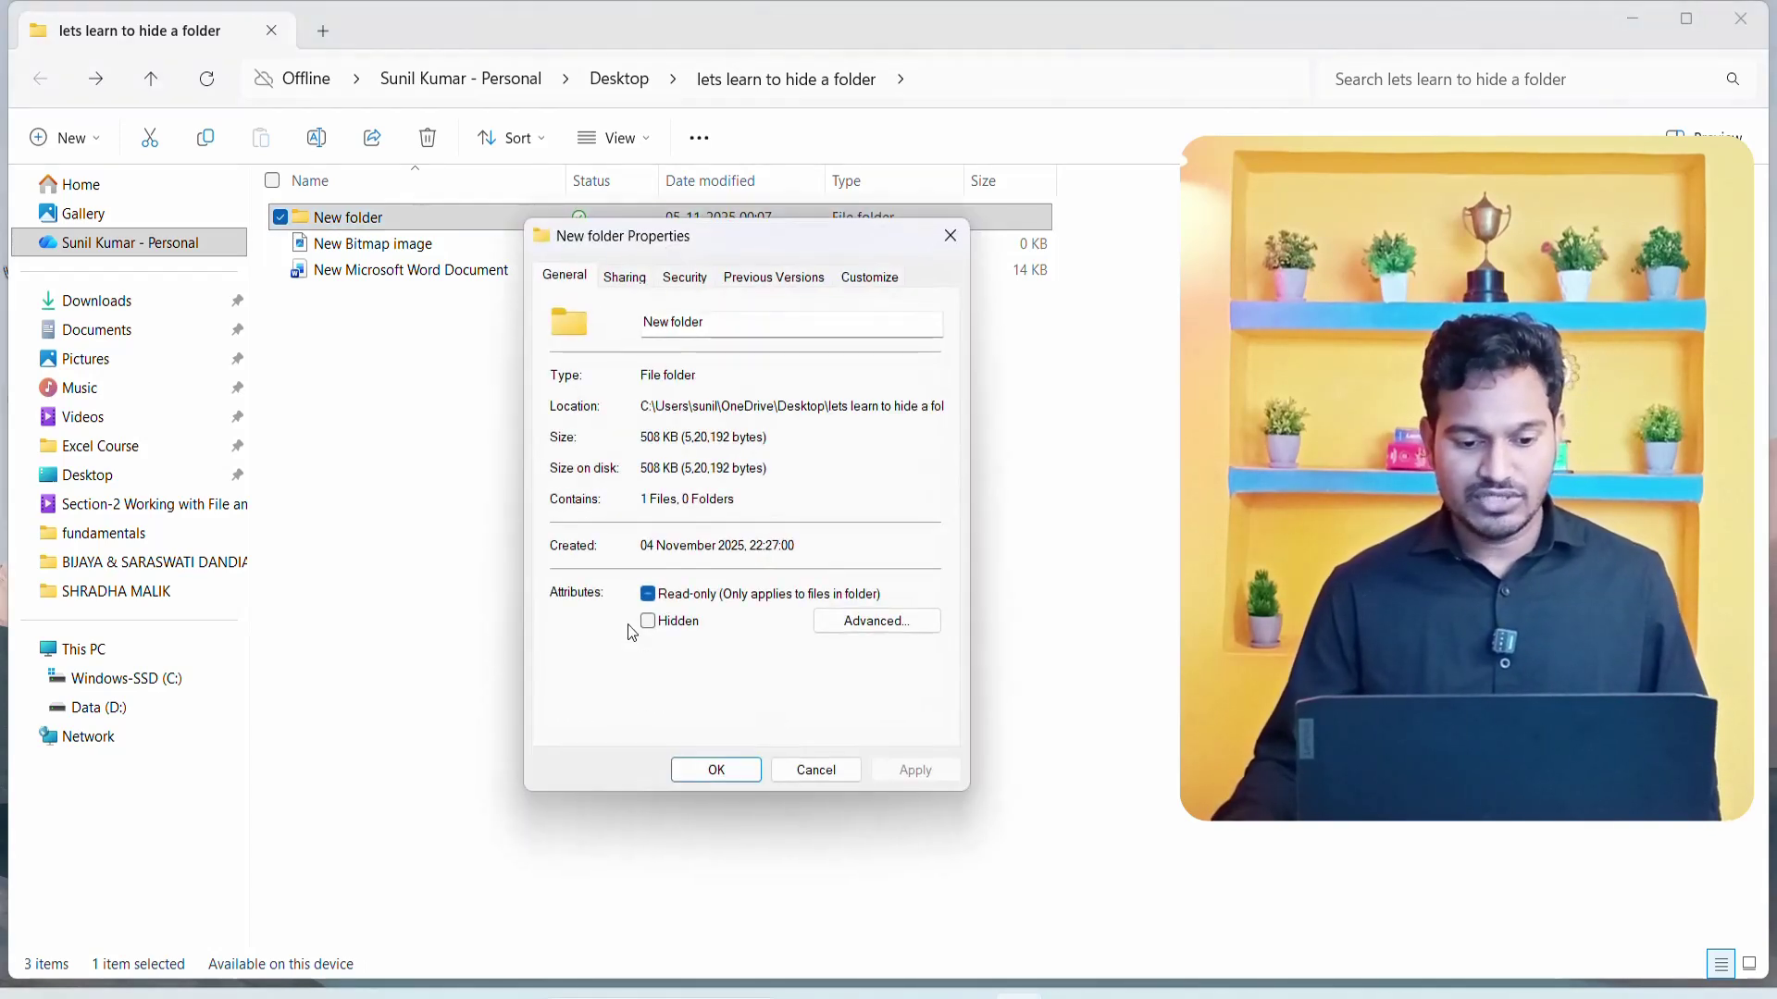
pyautogui.click(689, 280)
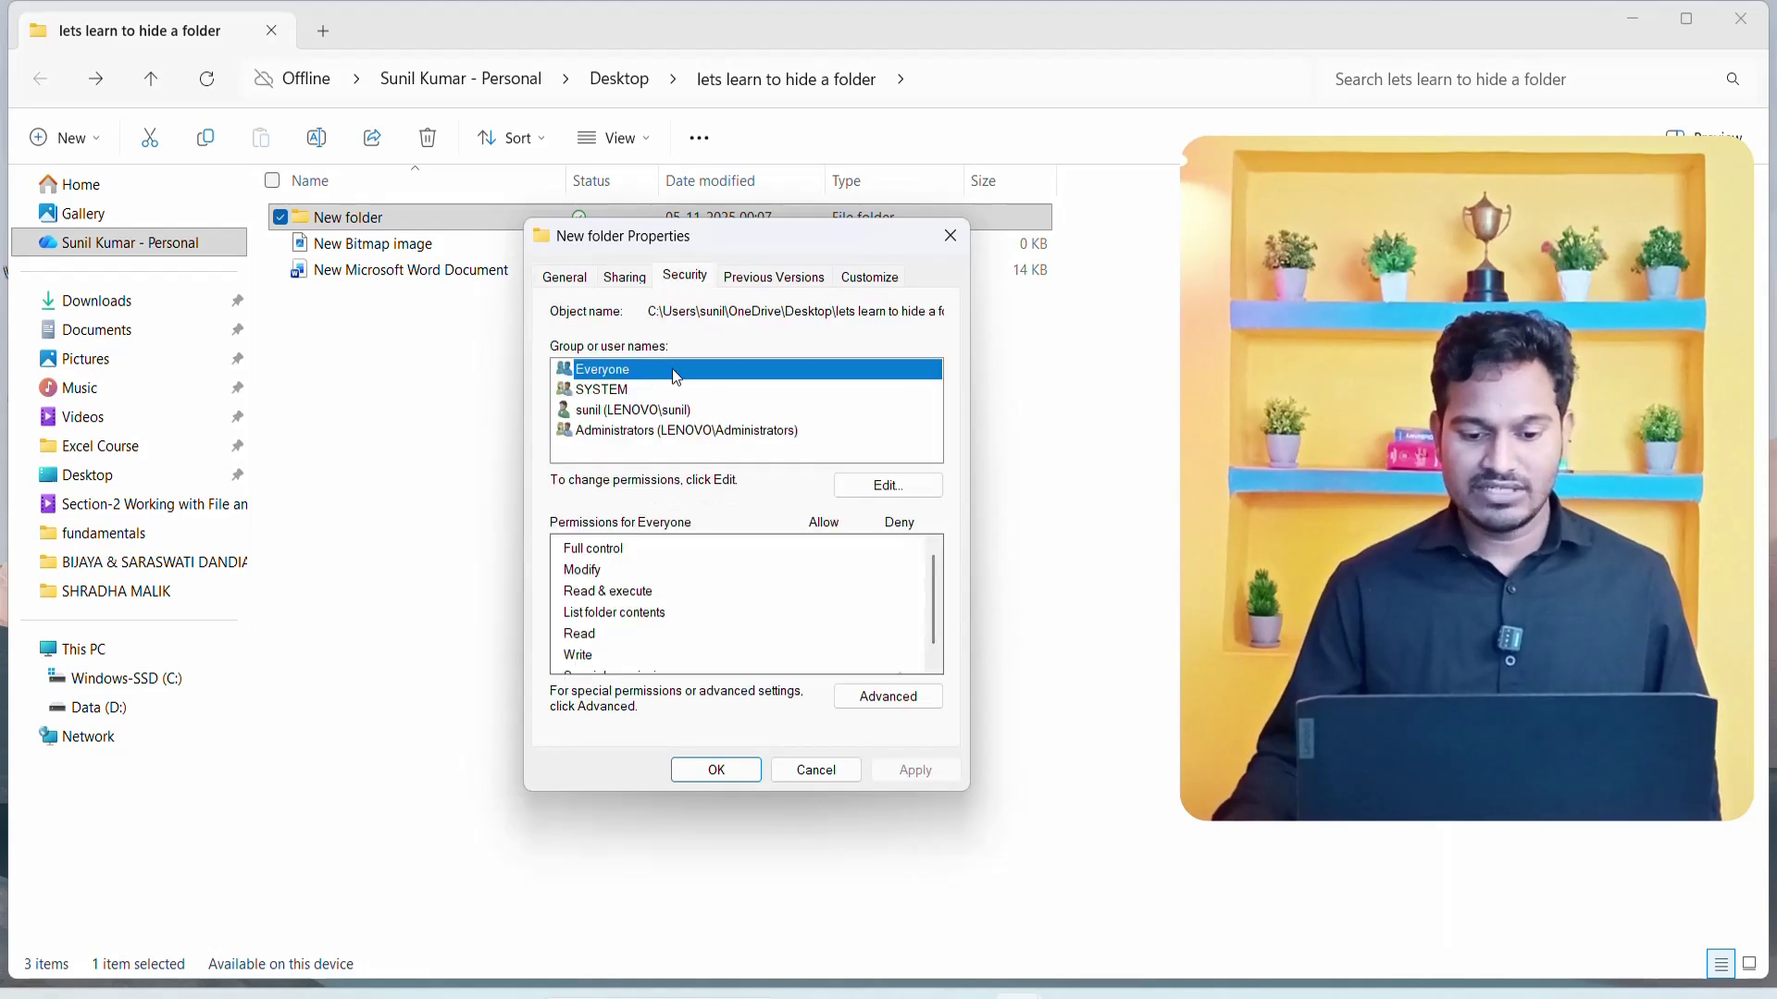
pyautogui.click(880, 487)
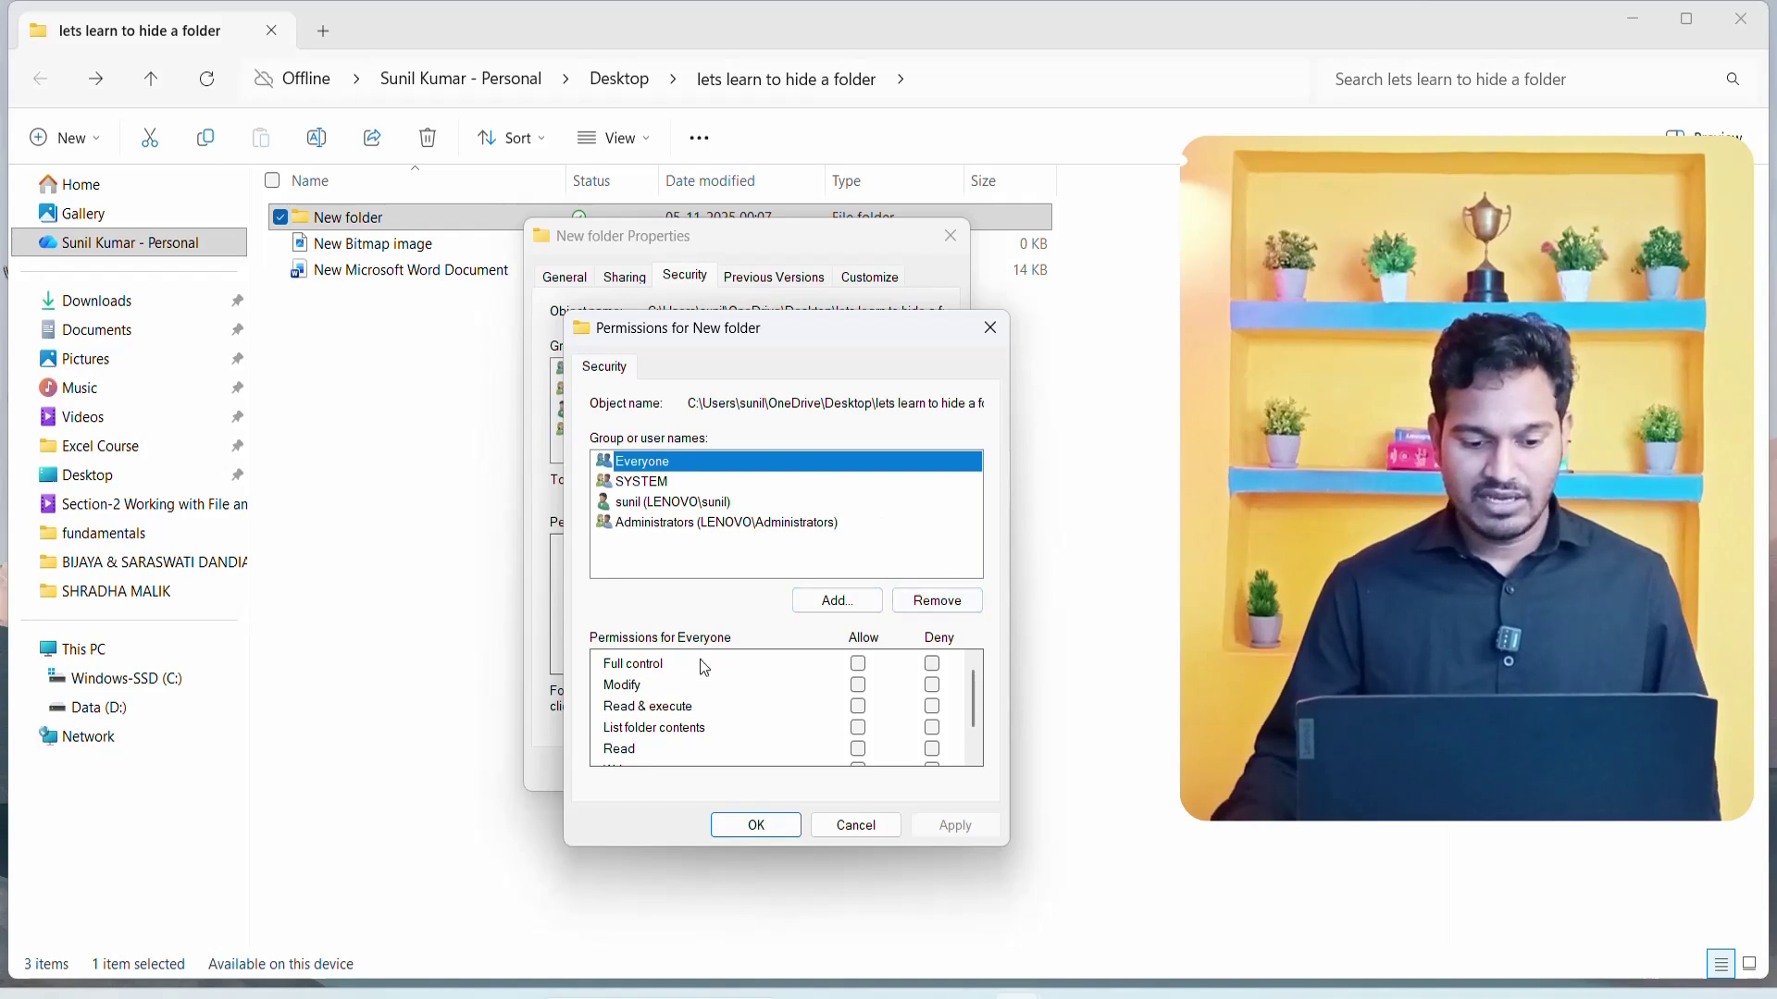
pyautogui.click(932, 664)
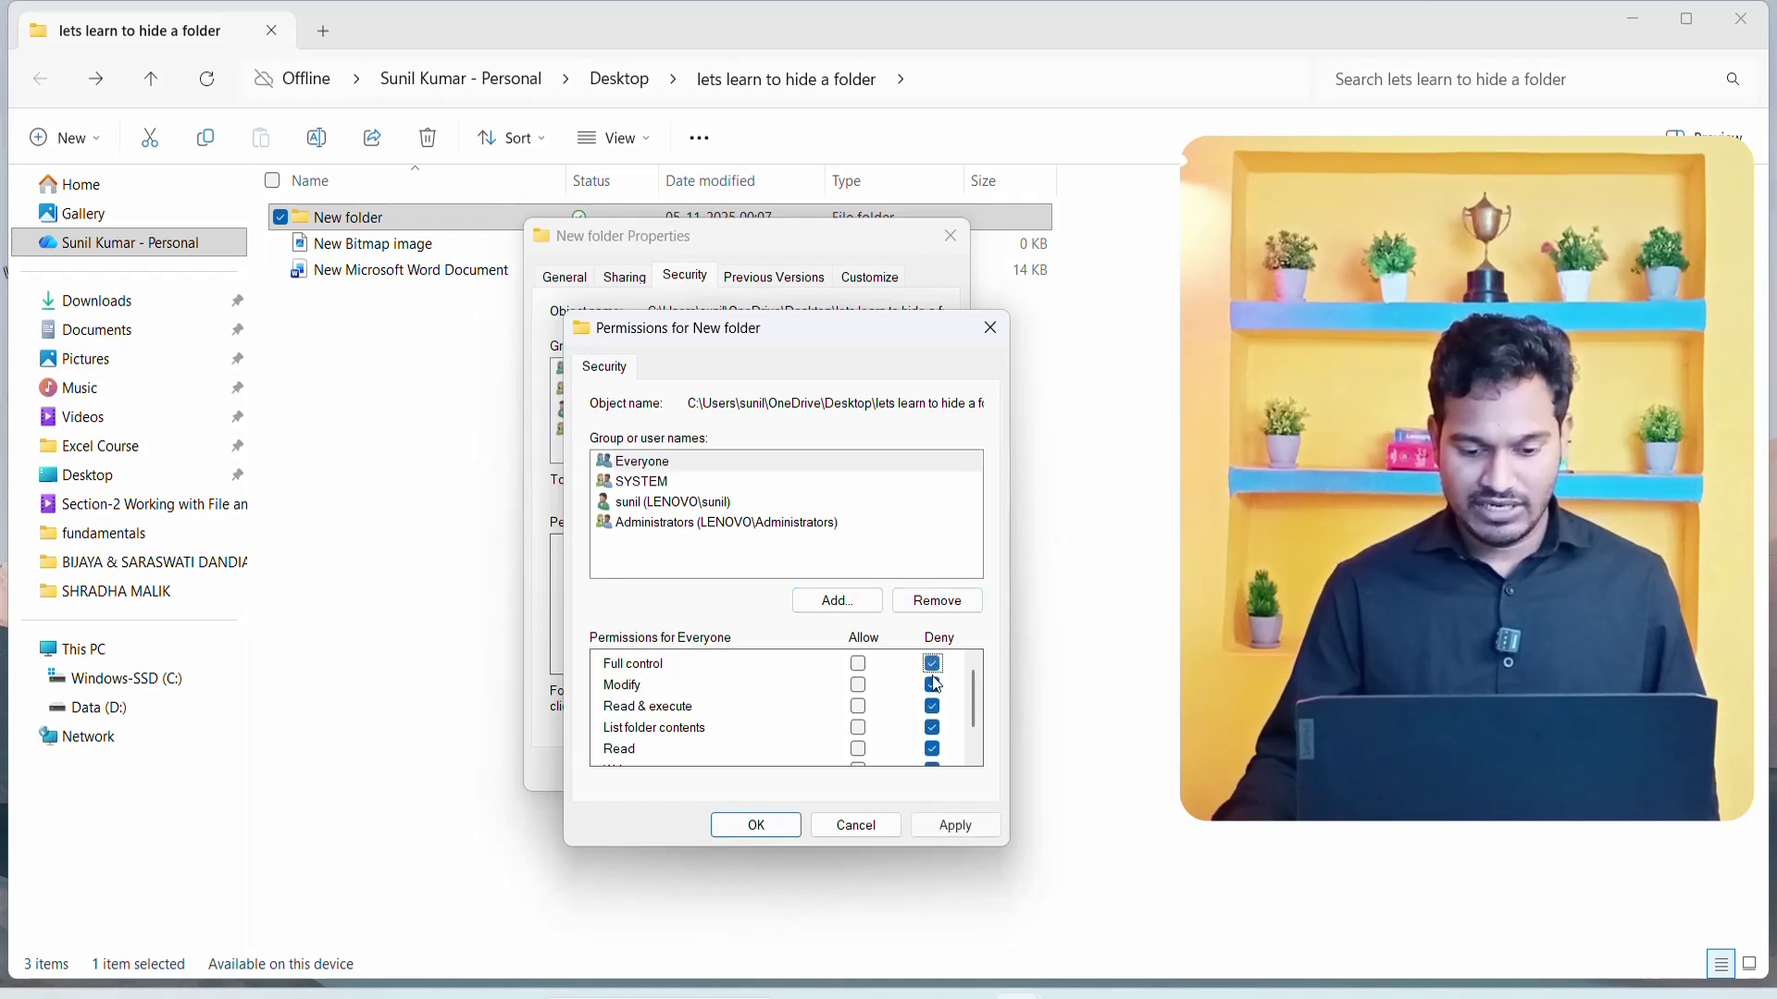
pyautogui.click(945, 834)
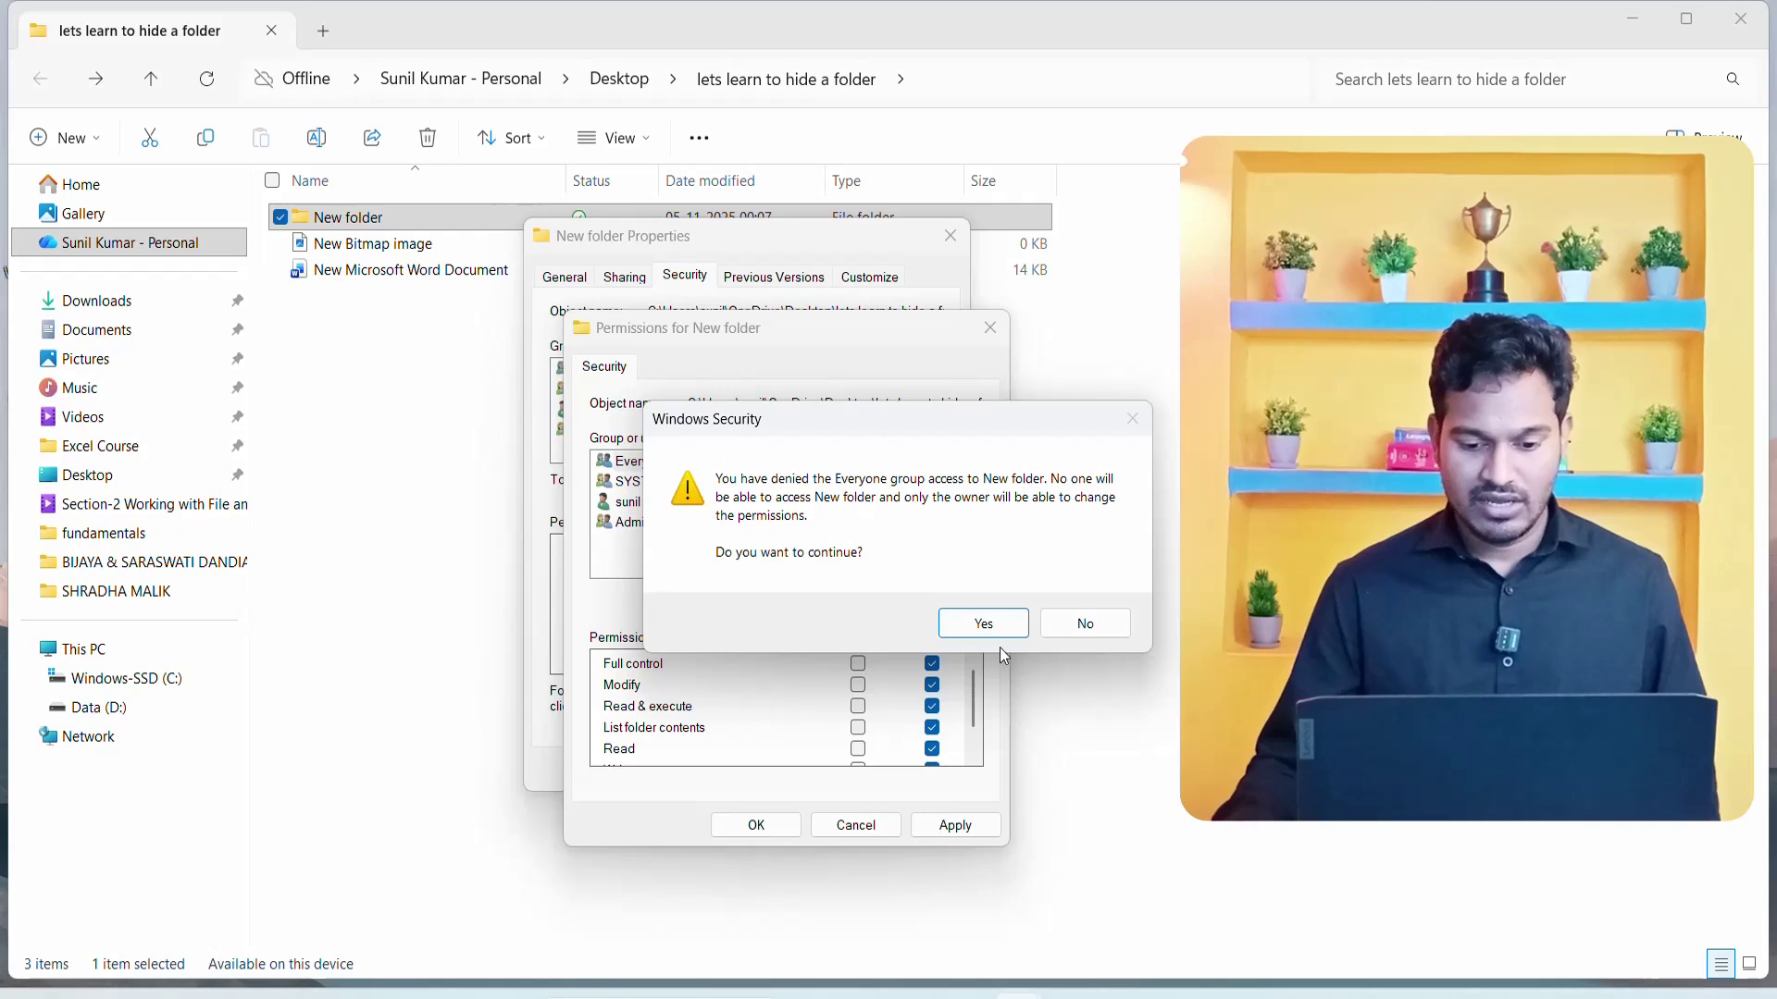
pyautogui.click(983, 624)
pyautogui.click(766, 829)
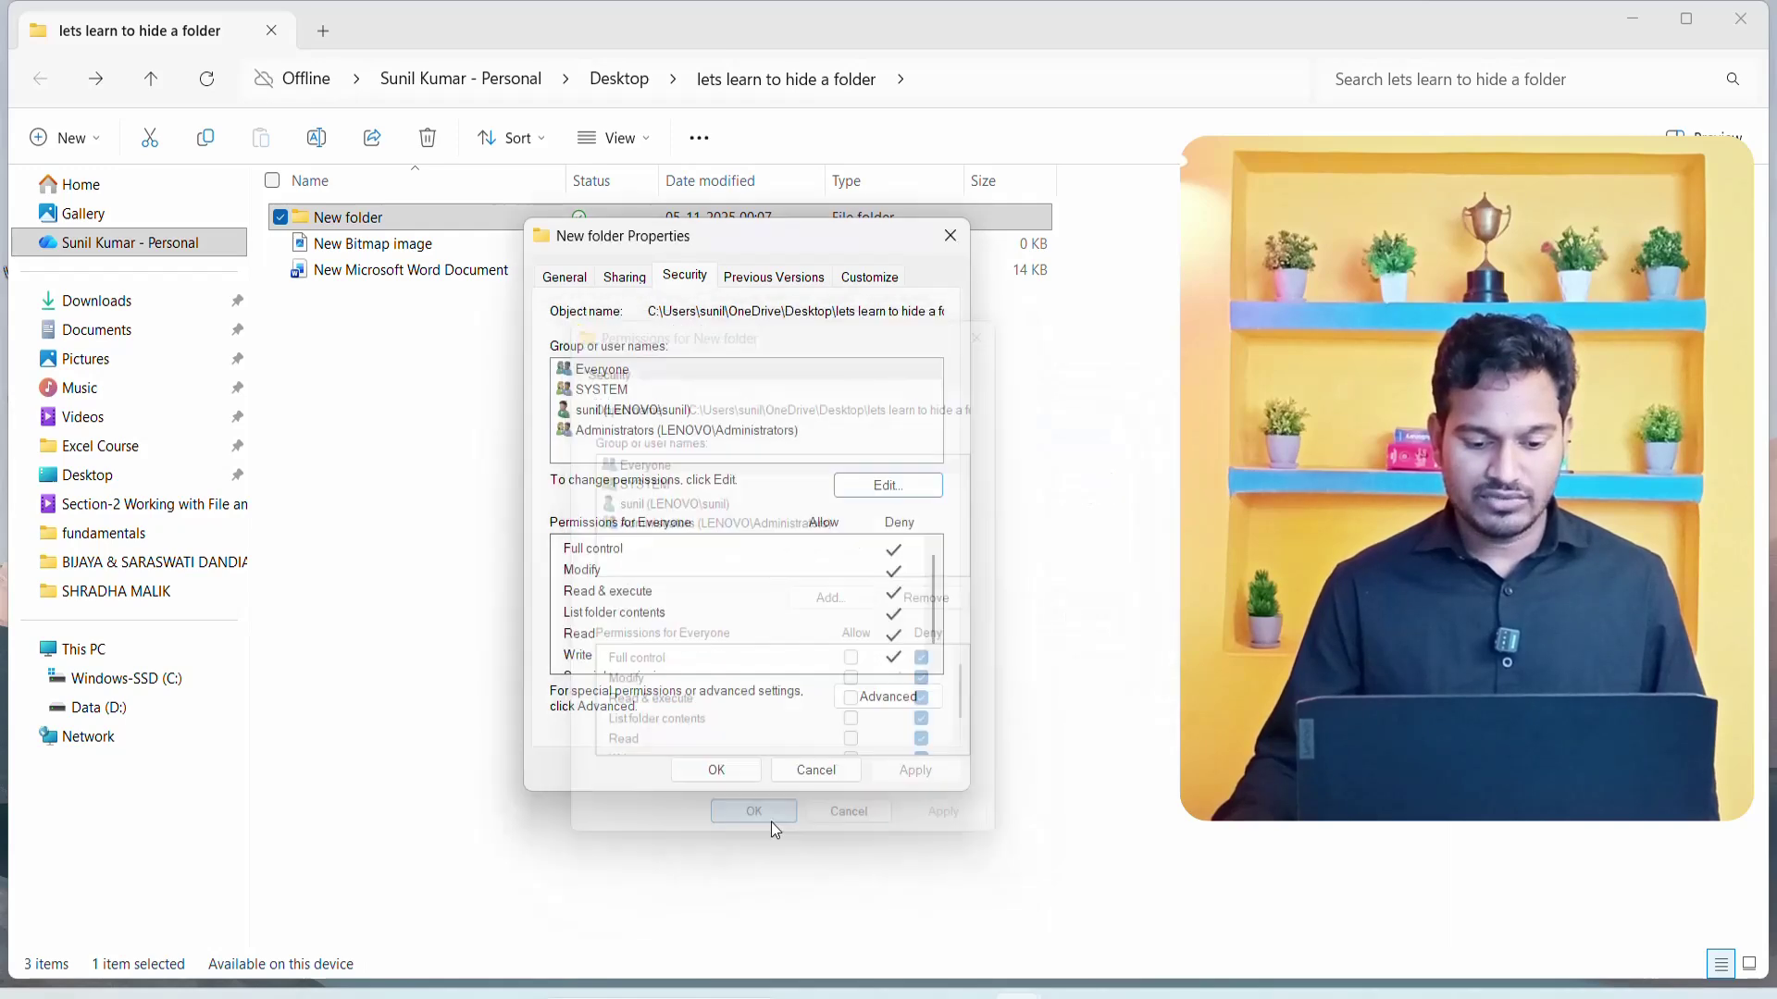
pyautogui.click(741, 770)
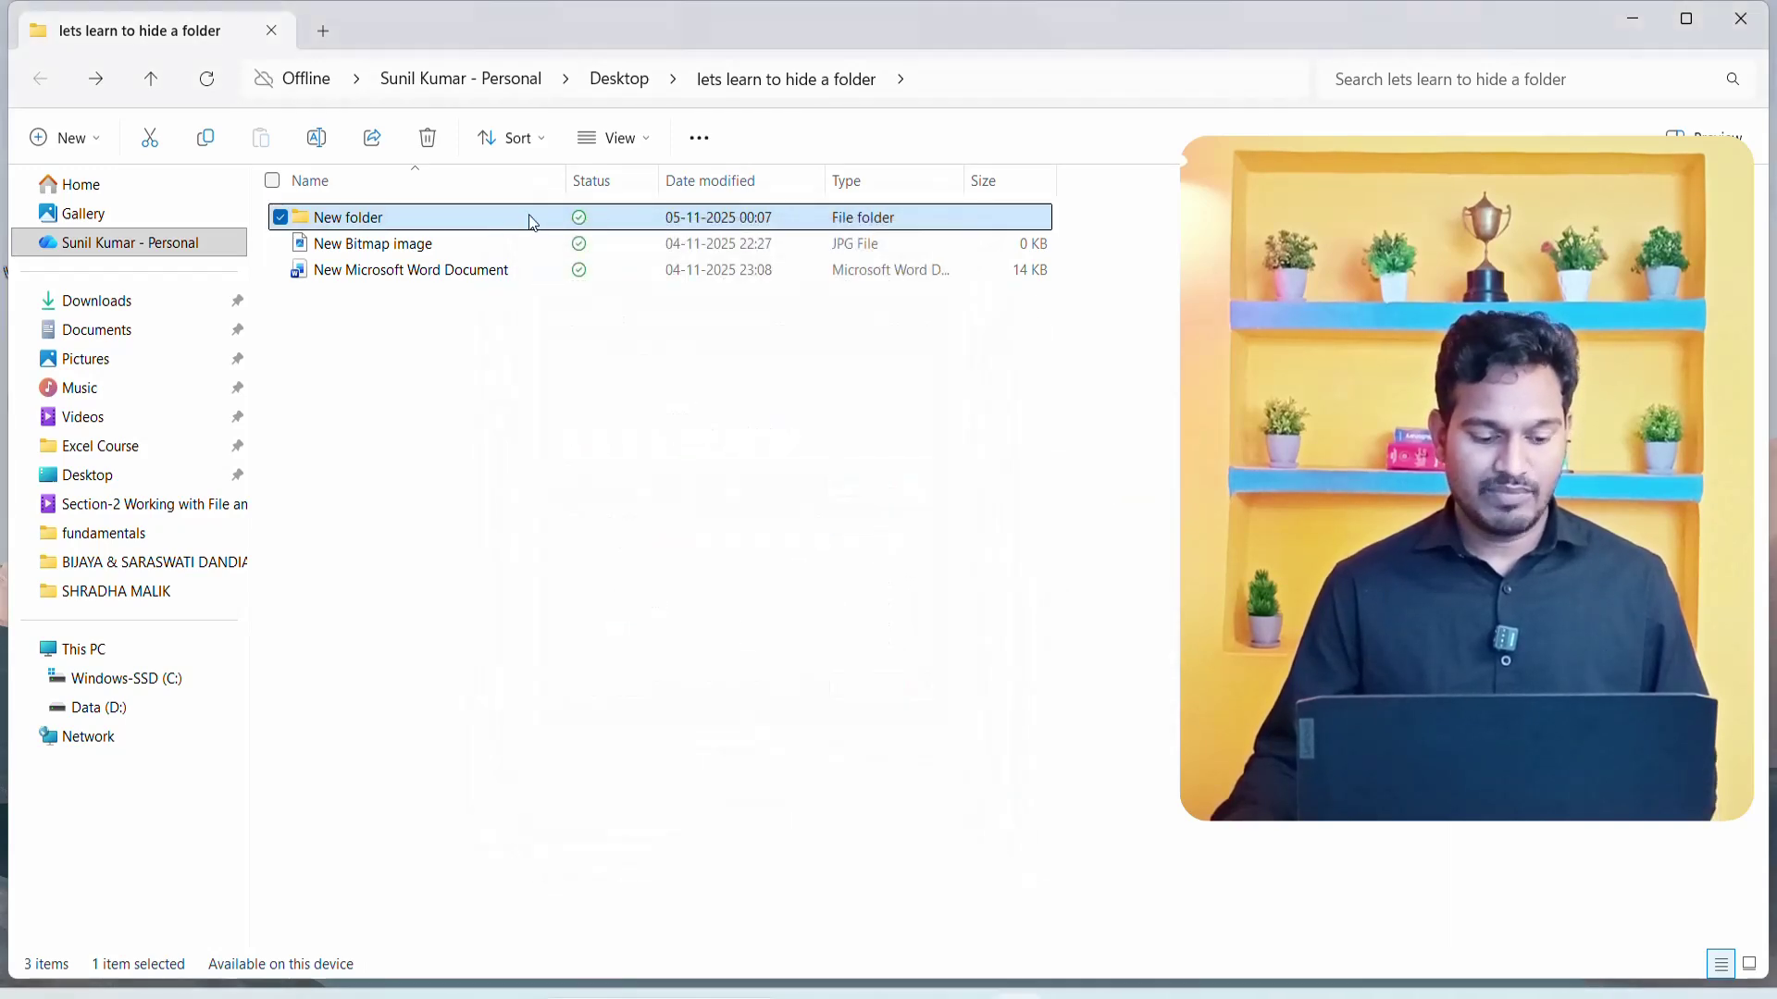
# - Try to rename New folder to a person's first name and dismiss the access denial message
pyautogui.press('F2')
pyautogui.write('s')
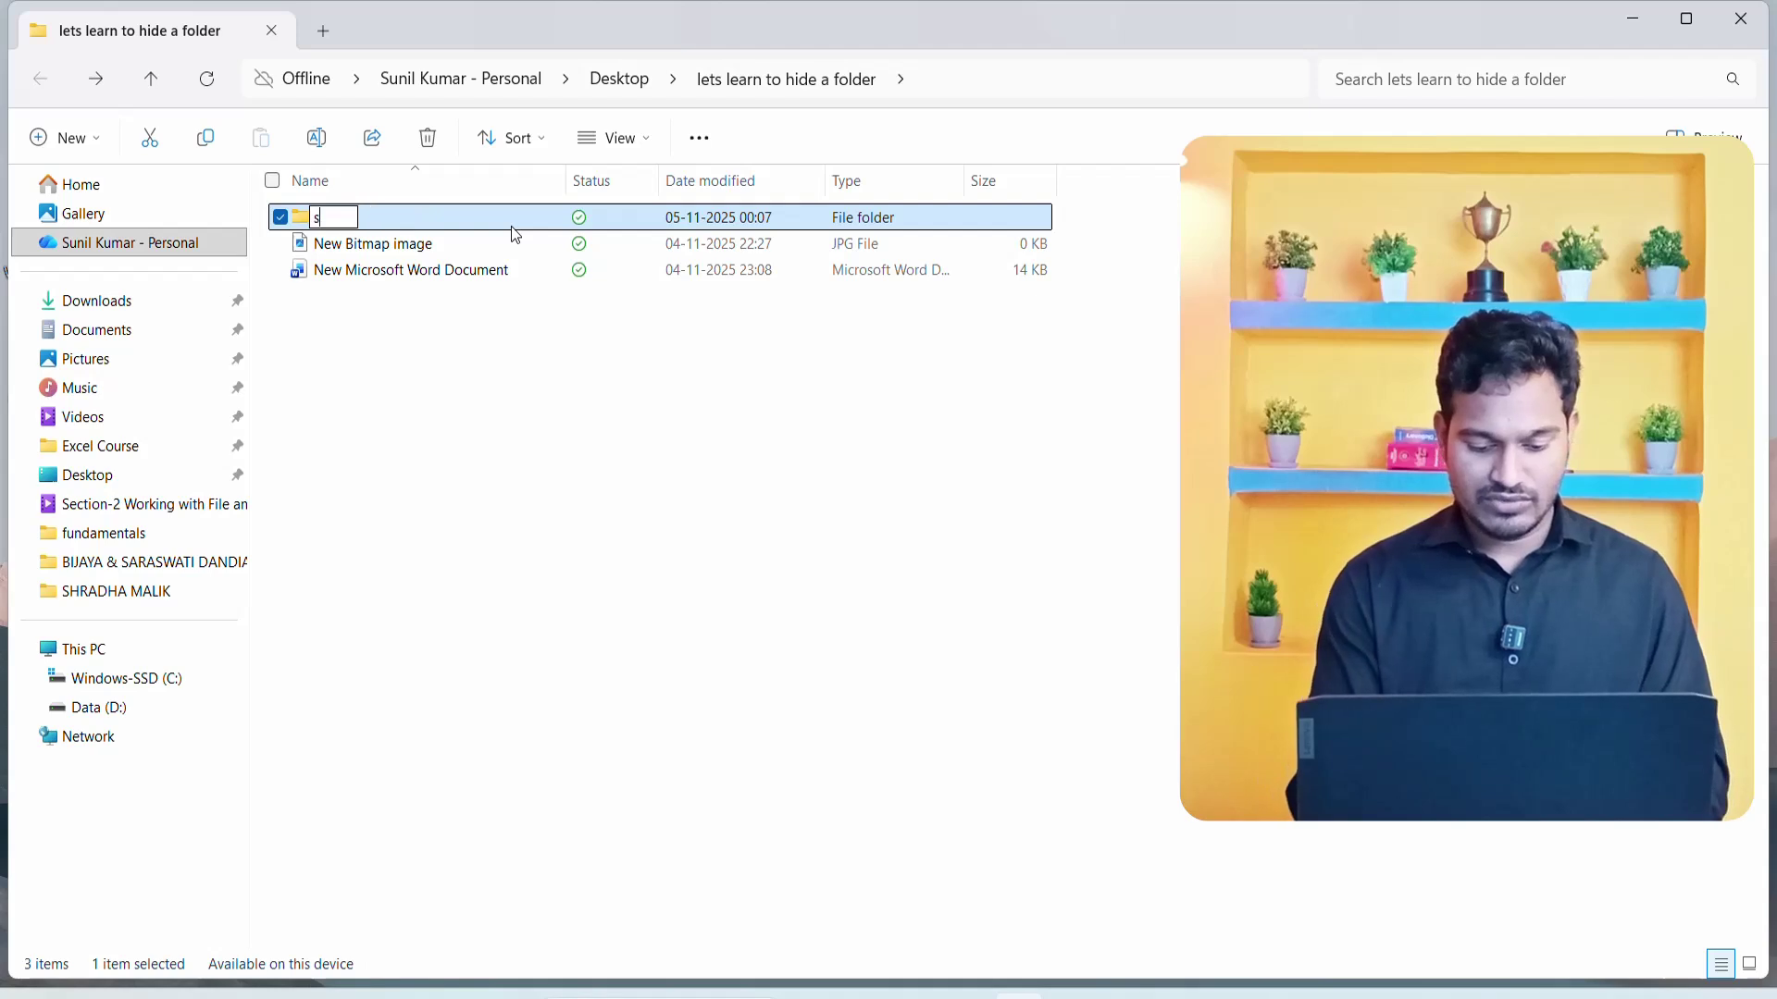
pyautogui.write('unil')
pyautogui.press('Return')
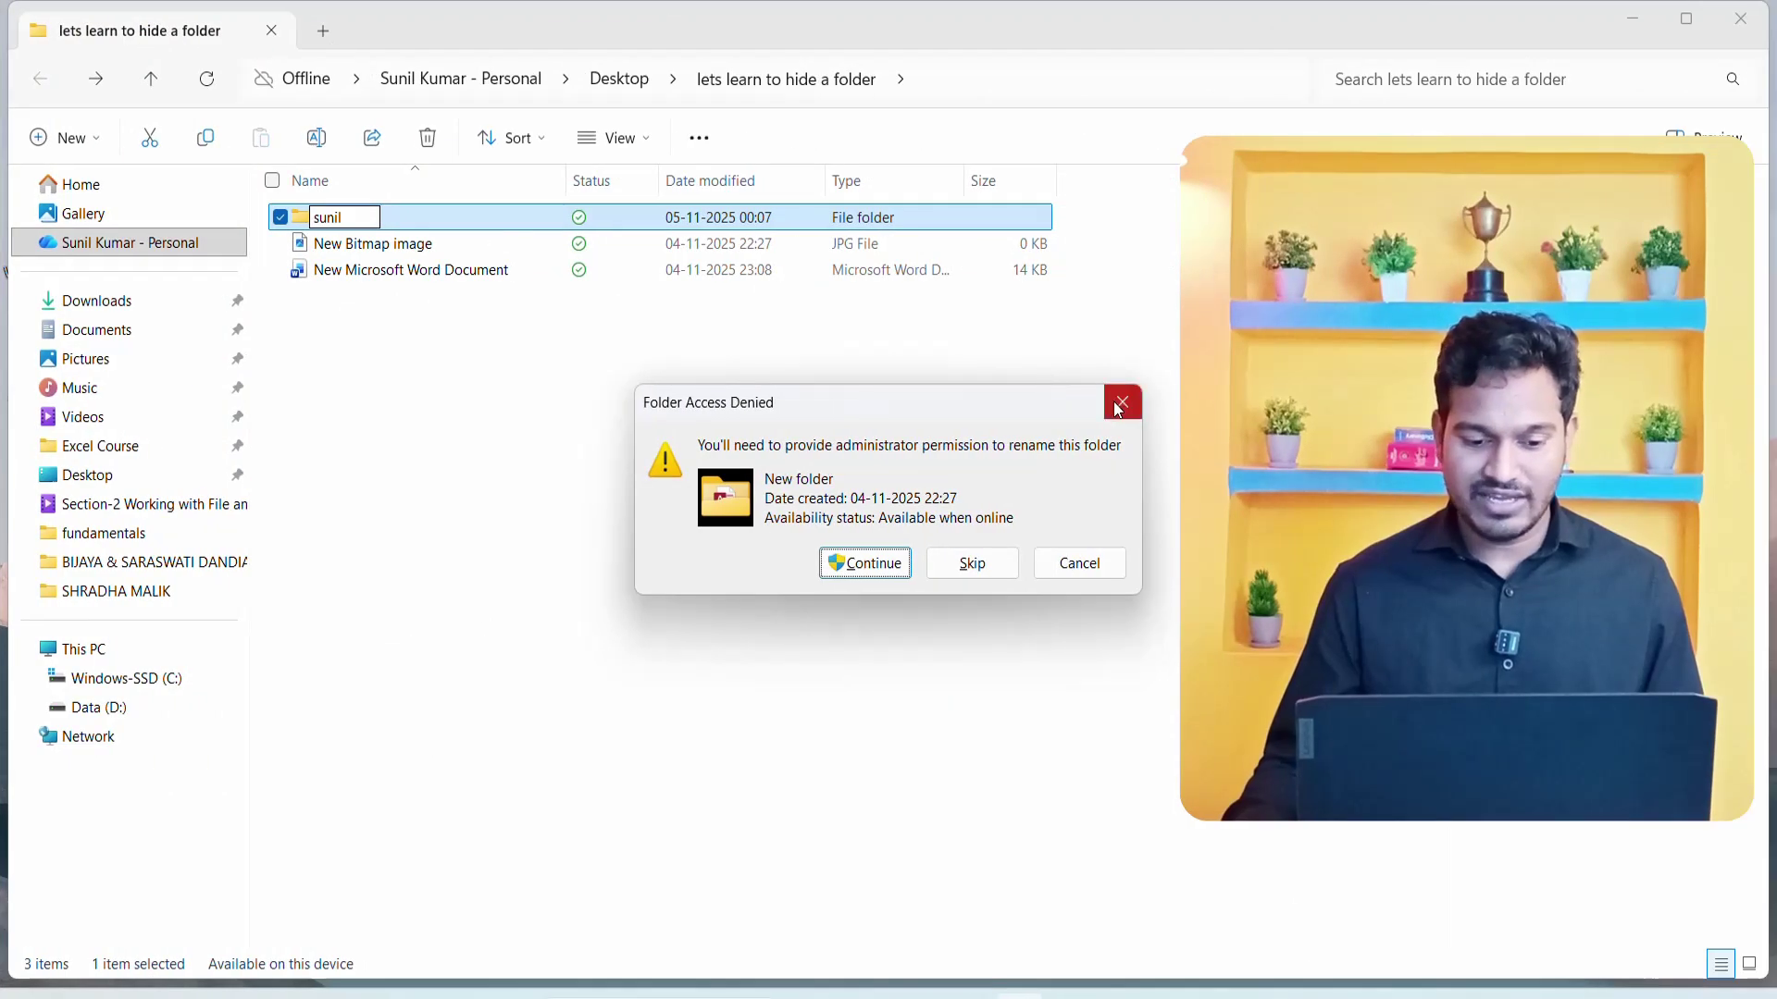
pyautogui.click(1121, 405)
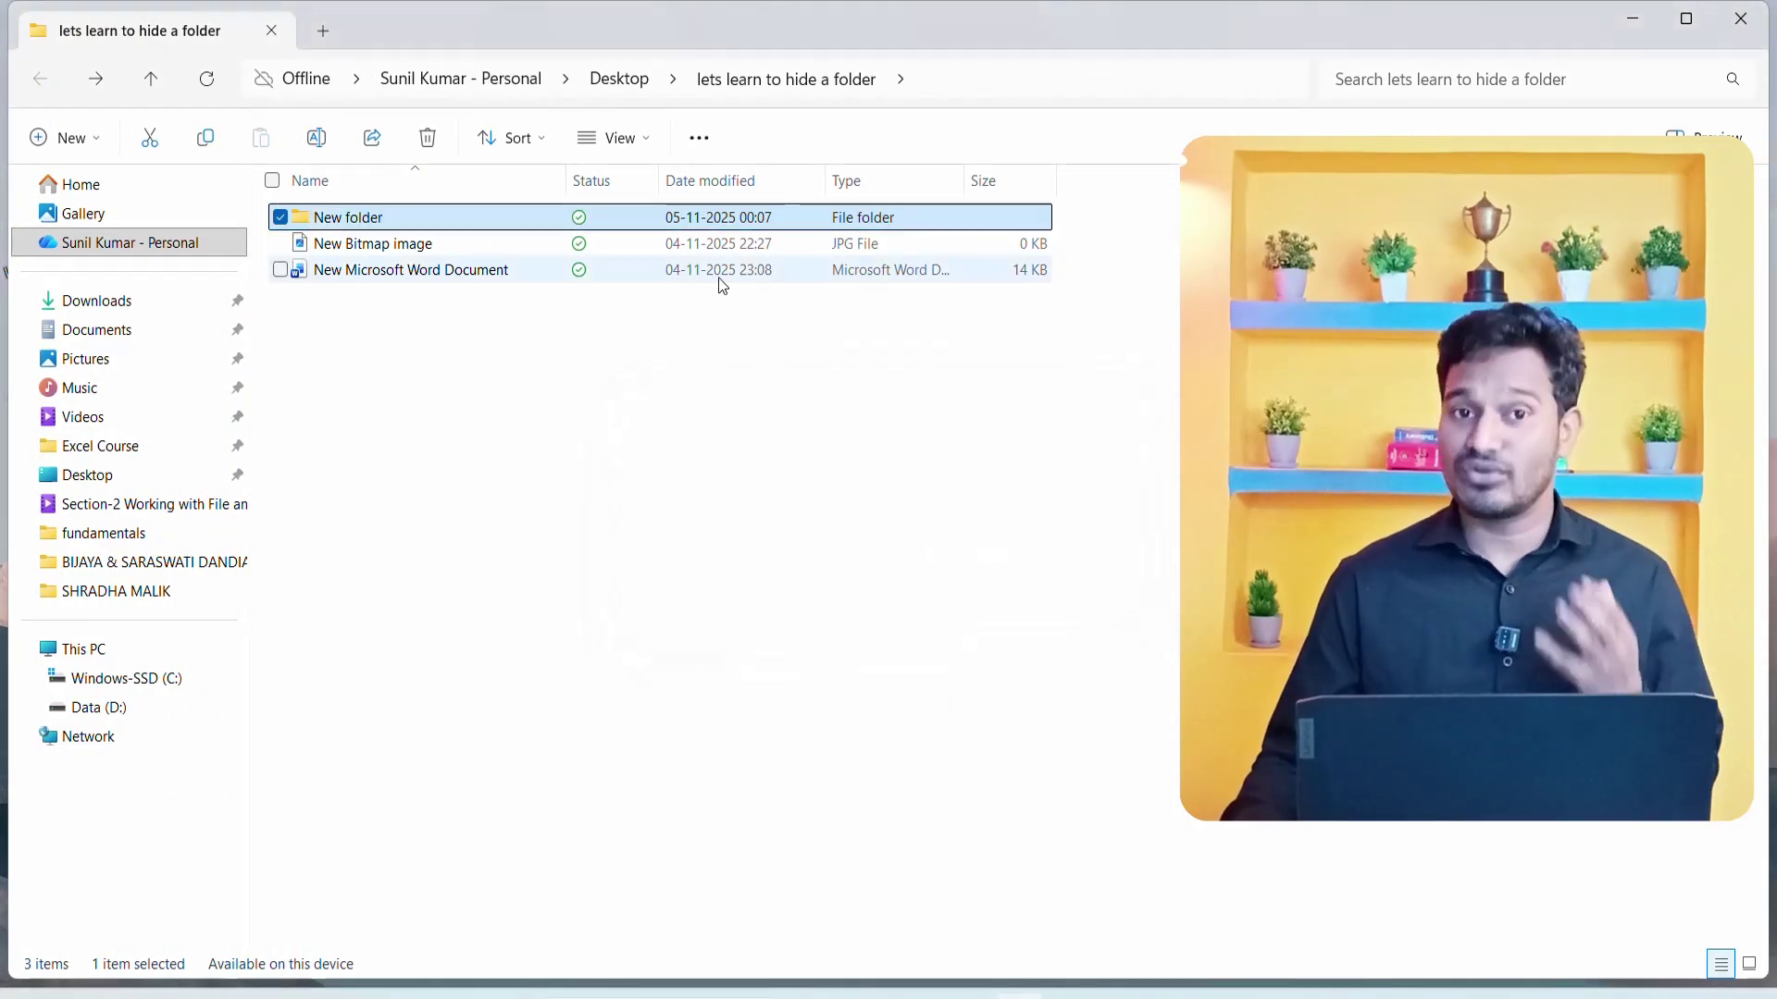
# - Remove the Everyone group's denied permissions from New folder and close its properties
pyautogui.rightClick(671, 227)
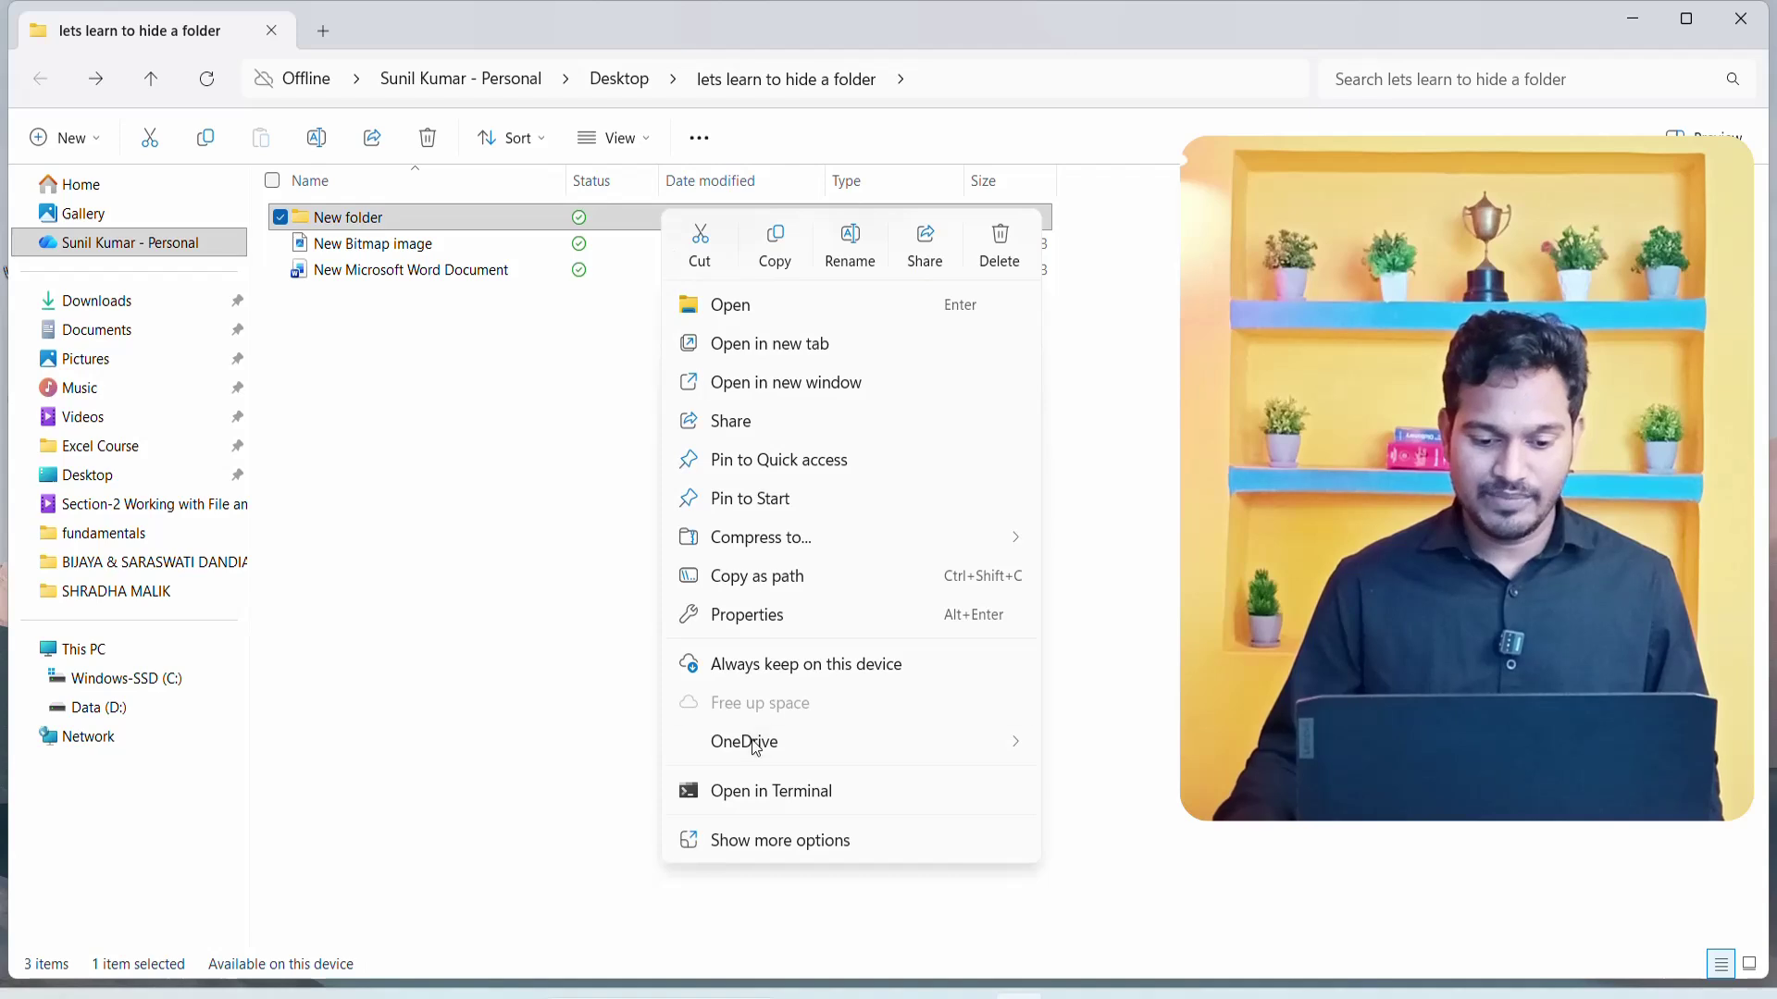
pyautogui.click(747, 616)
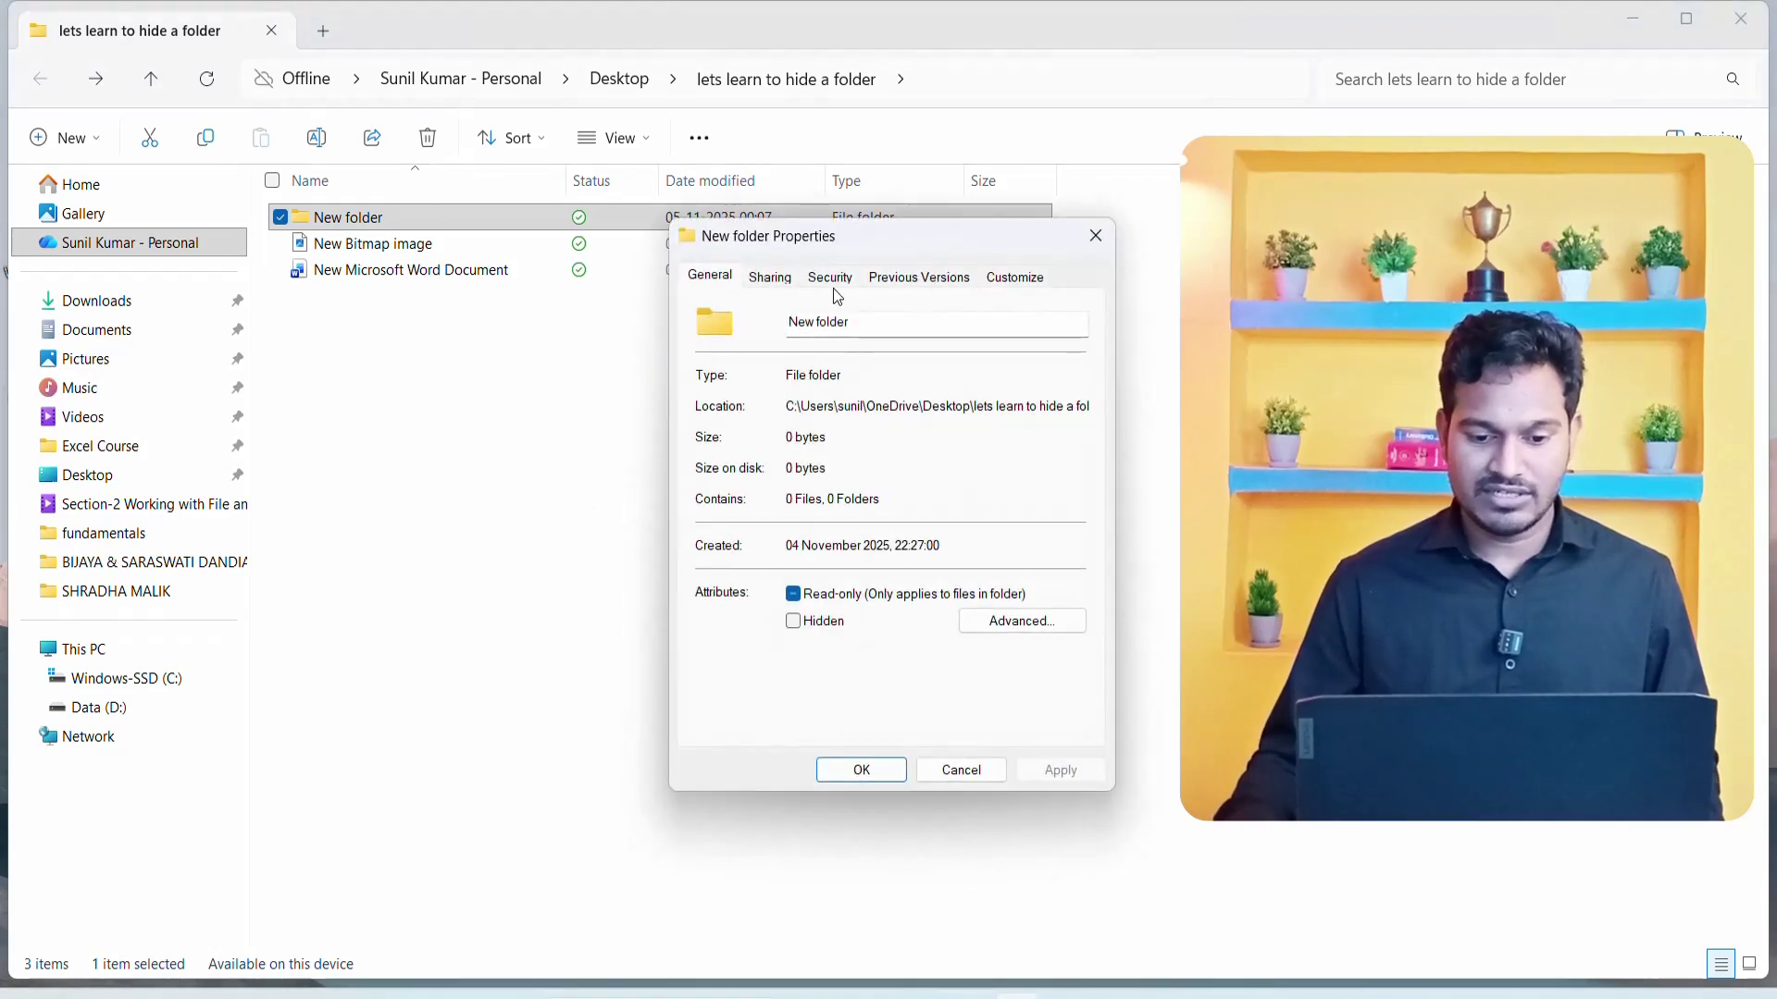
pyautogui.click(831, 280)
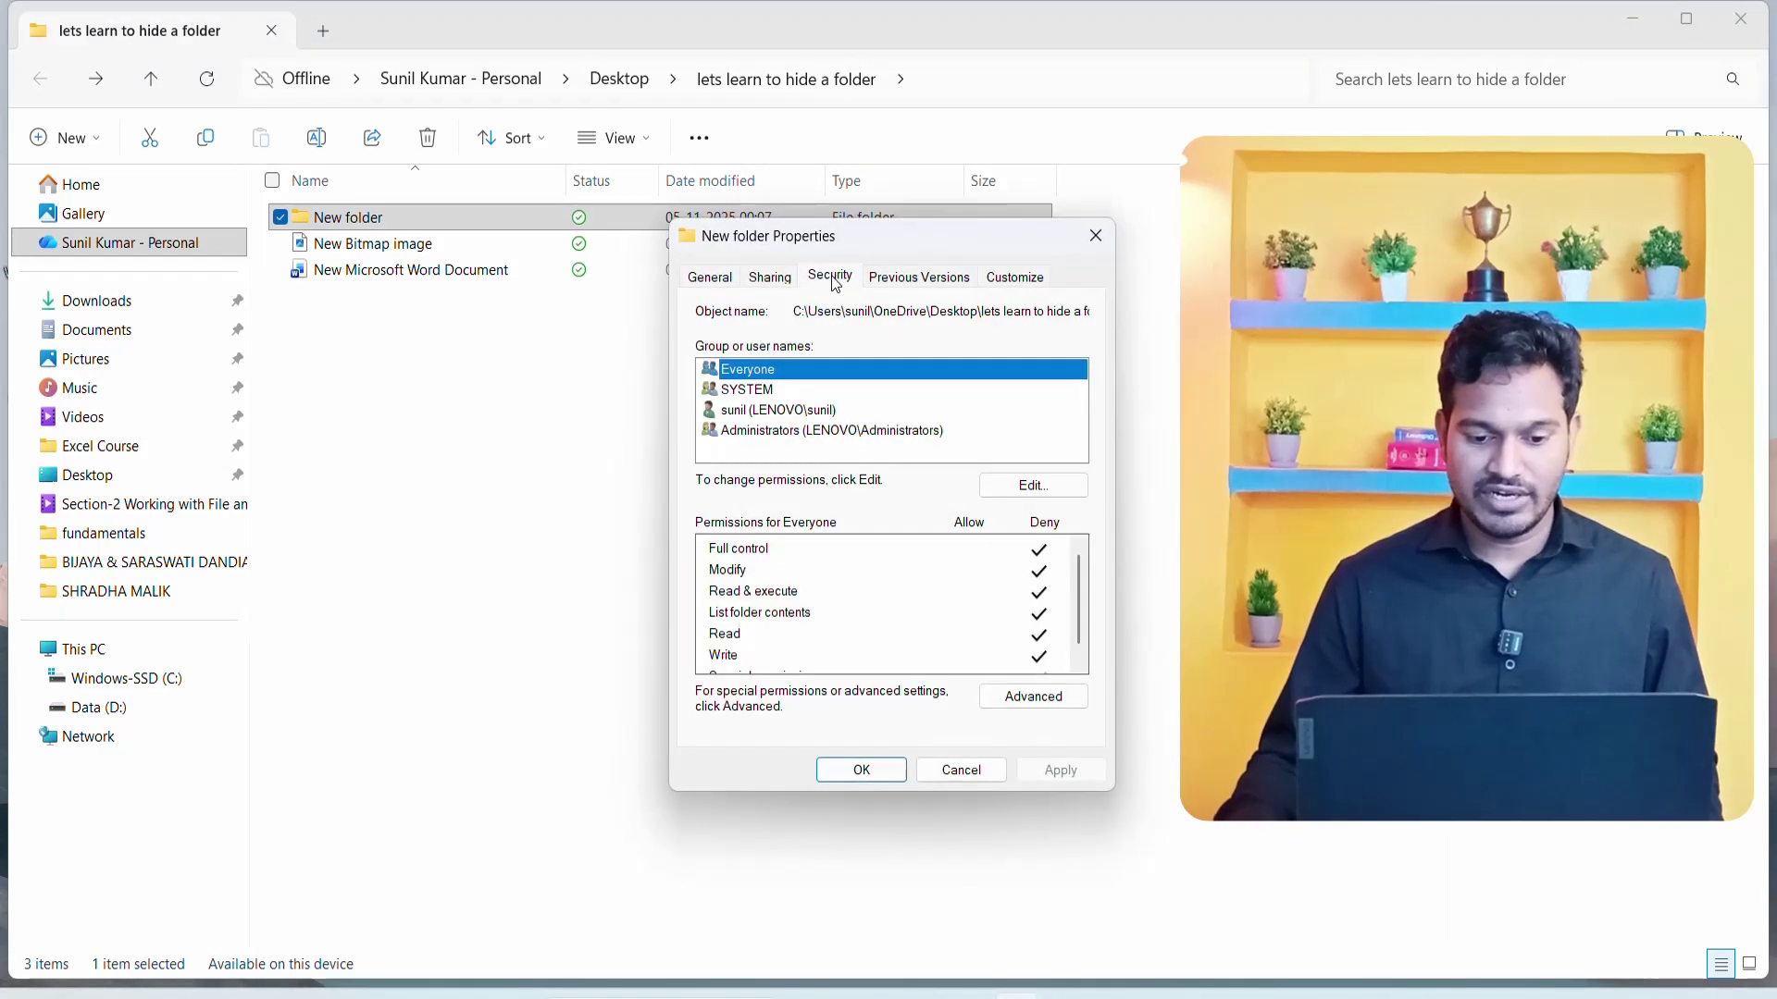
pyautogui.click(1033, 486)
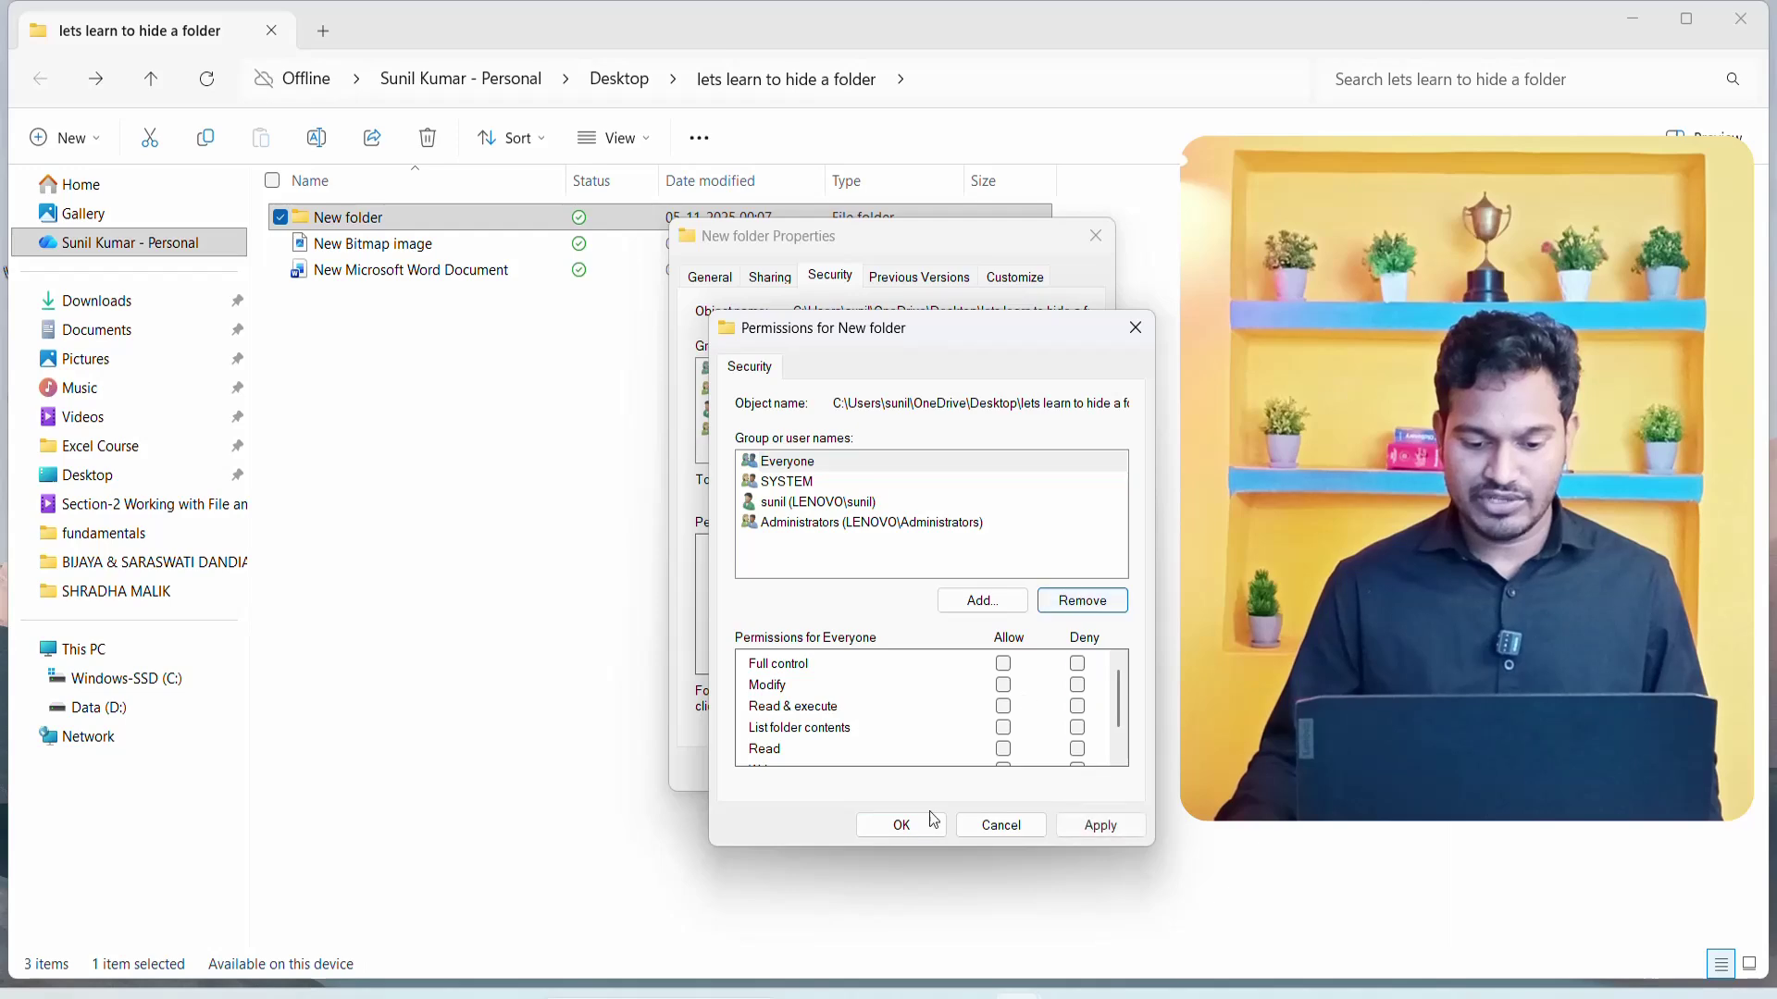
pyautogui.click(902, 826)
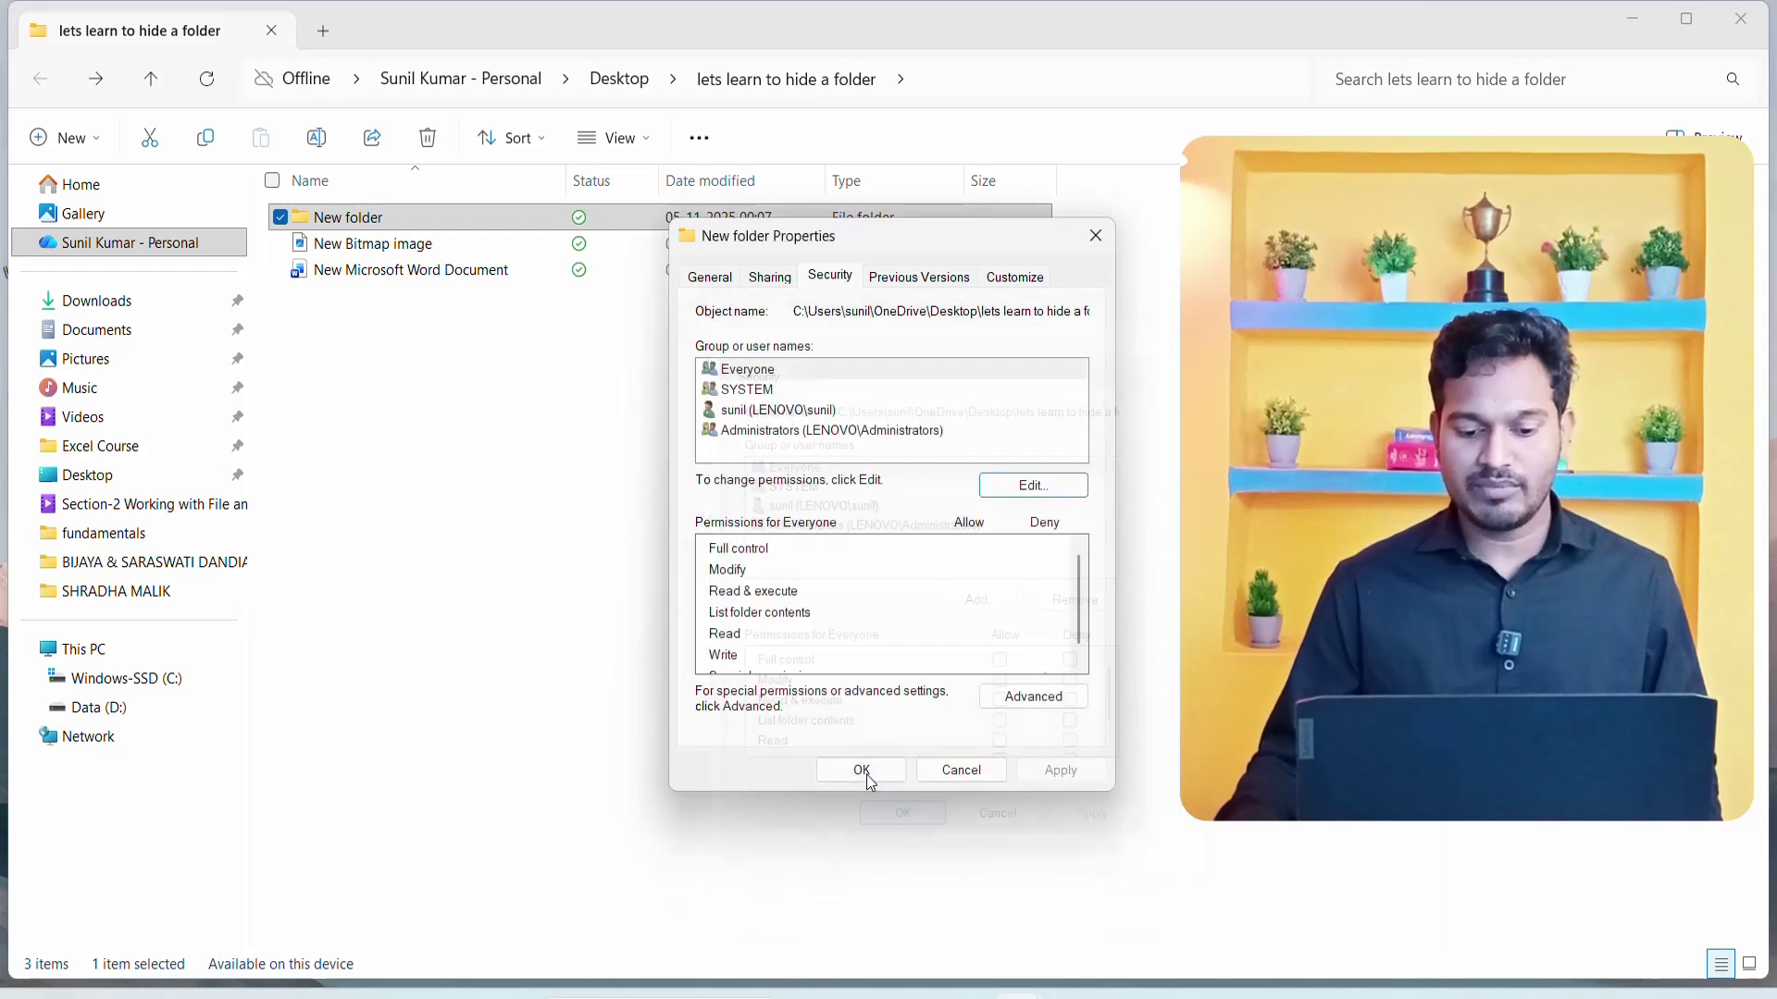
pyautogui.click(861, 770)
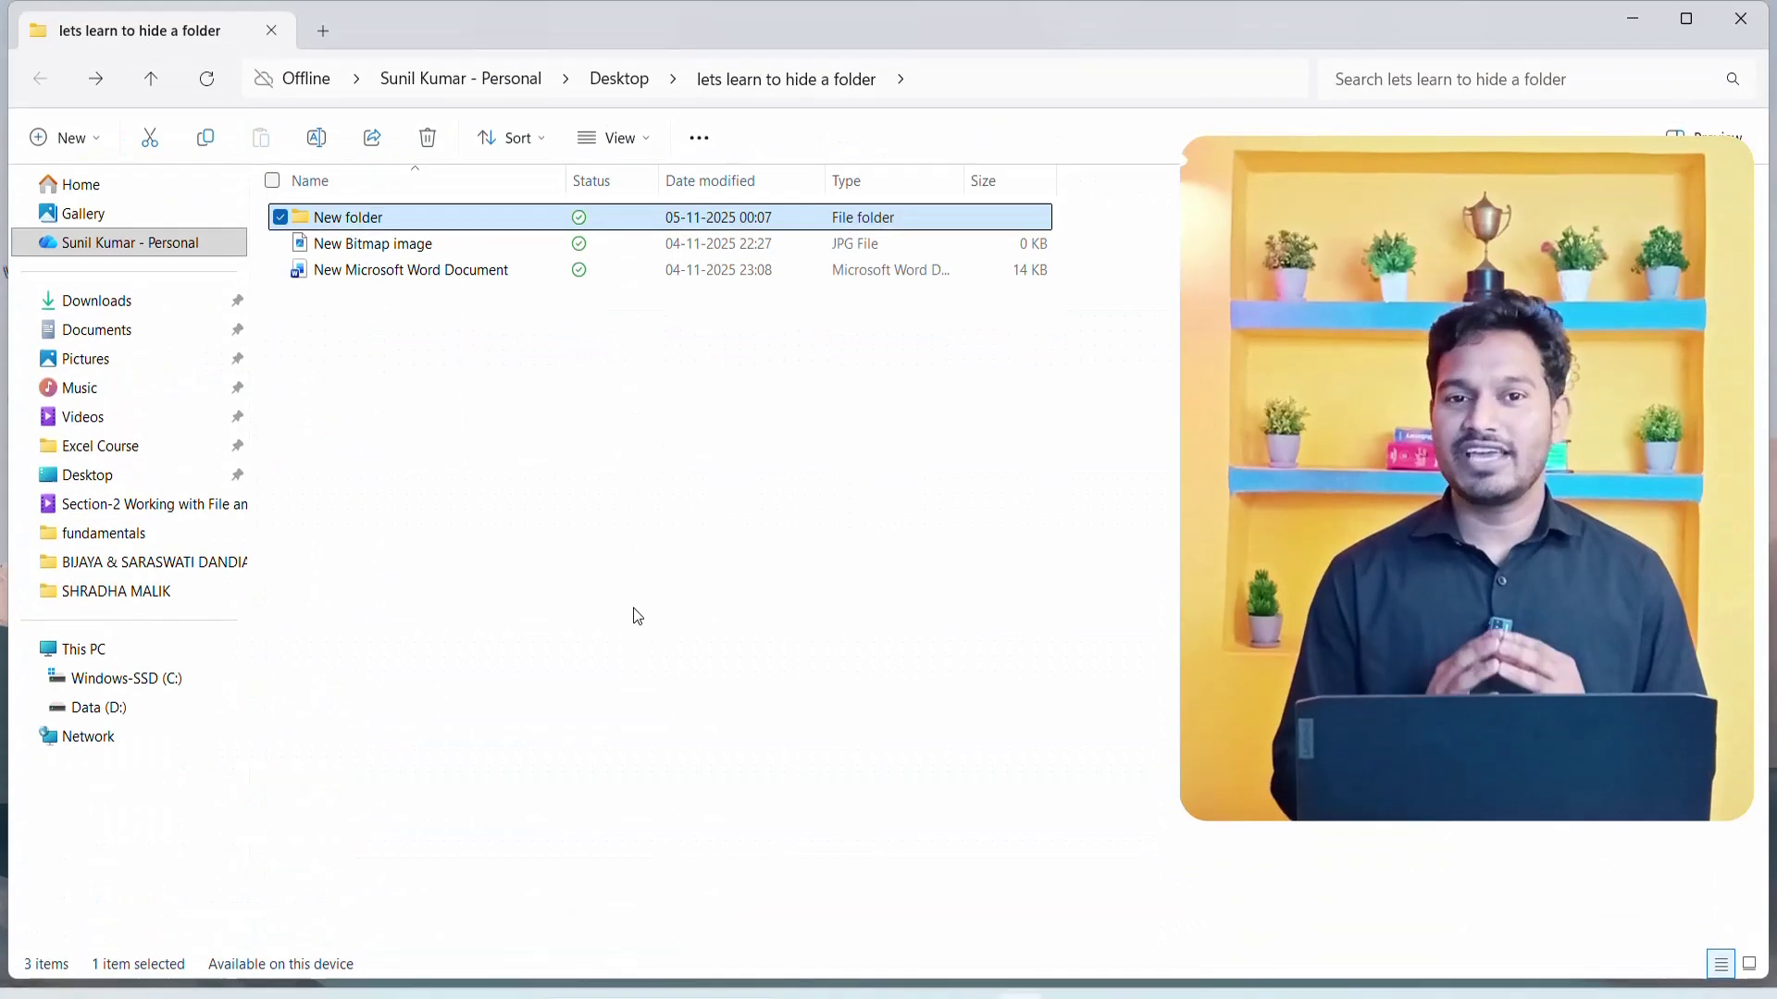